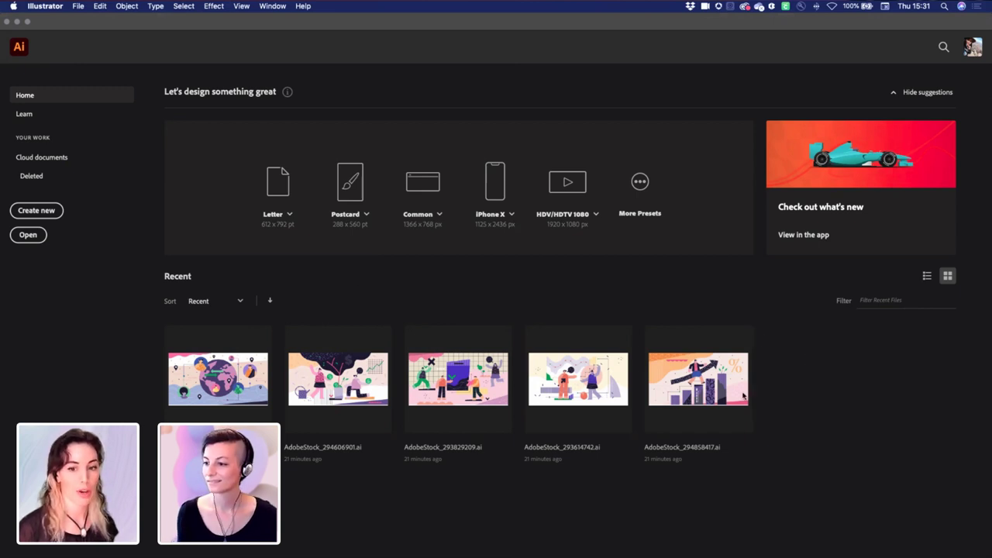
Browse the Mobile, Web, Print, Film & Video and Art & Illustration new-document presets.
{"action": "left_click", "coordinate": [36, 211]}
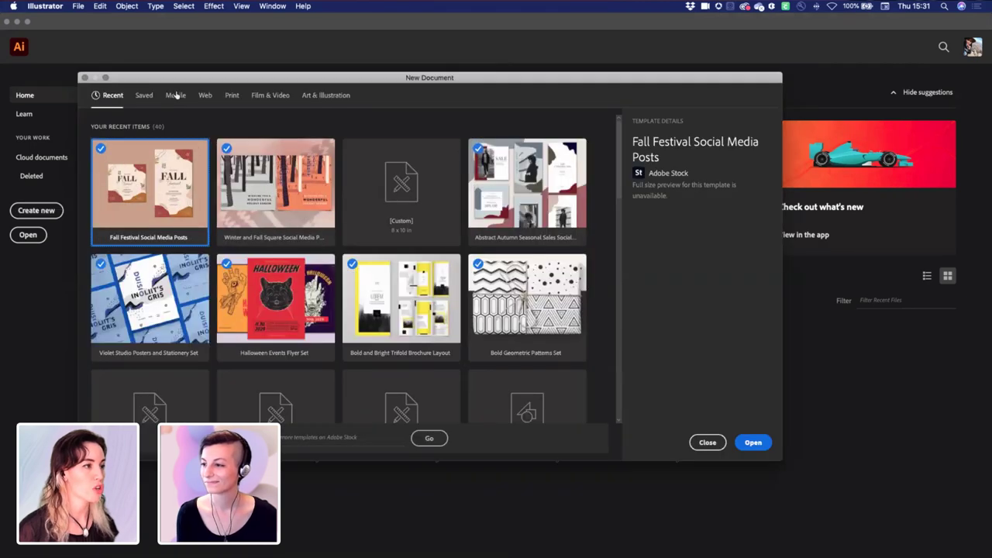
{"action": "left_click", "coordinate": [177, 95]}
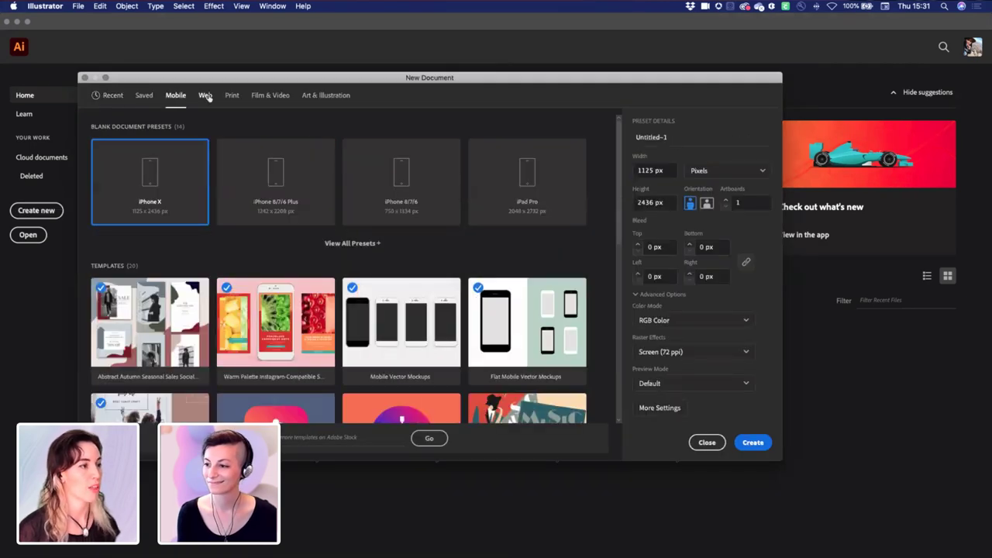
{"action": "left_click", "coordinate": [206, 96]}
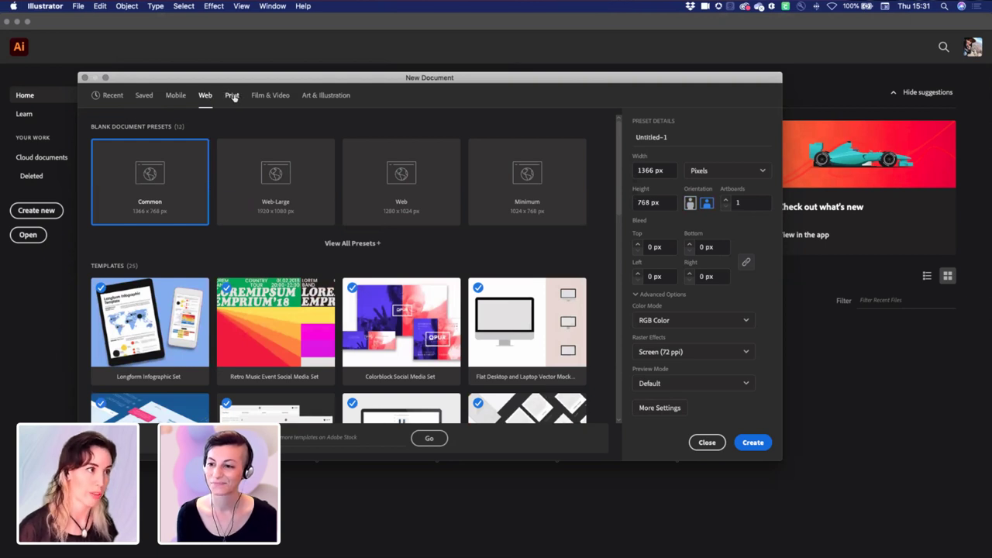
{"action": "left_click", "coordinate": [233, 98]}
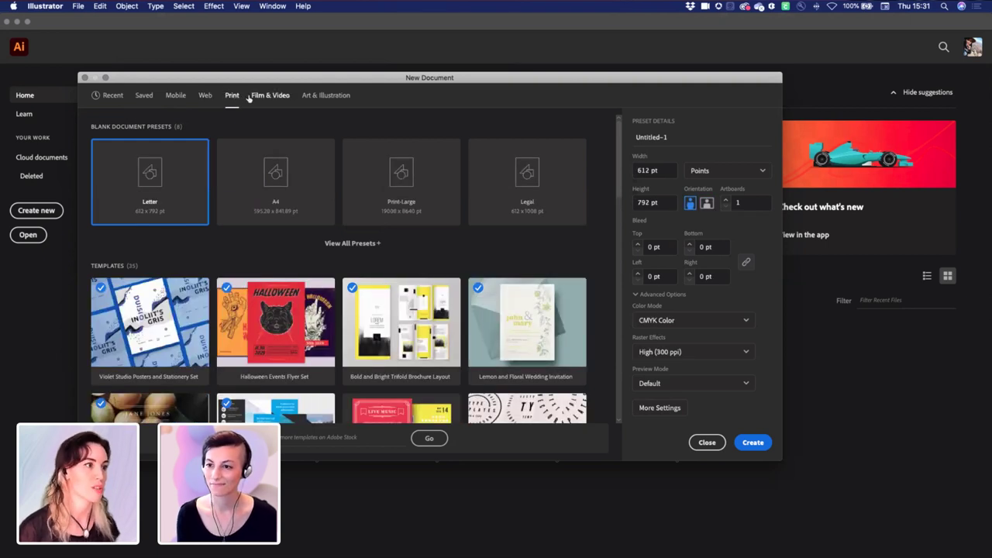
{"action": "left_click", "coordinate": [268, 96]}
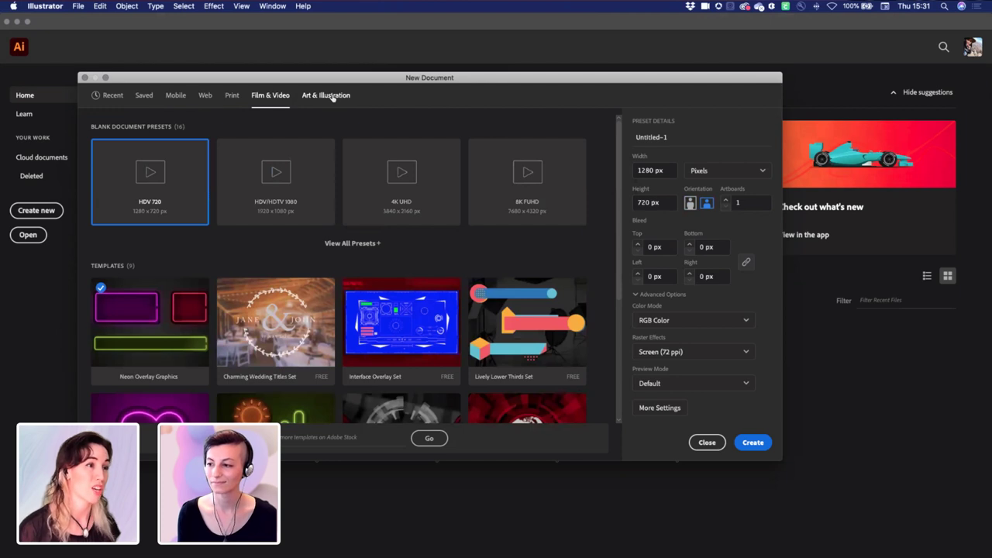
{"action": "left_click", "coordinate": [332, 98]}
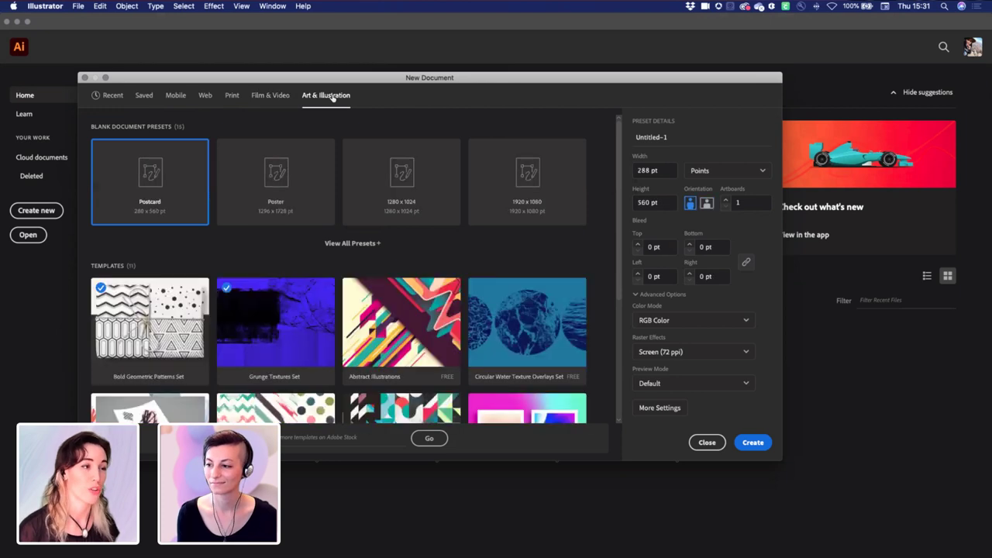
Preview the Abstract Autumn Seasonal Sales Social Set template, then search Adobe Stock for 'social'.
{"action": "left_click", "coordinate": [177, 97]}
{"action": "scroll", "coordinate": [255, 246], "scroll_direction": "down", "scroll_amount": 2}
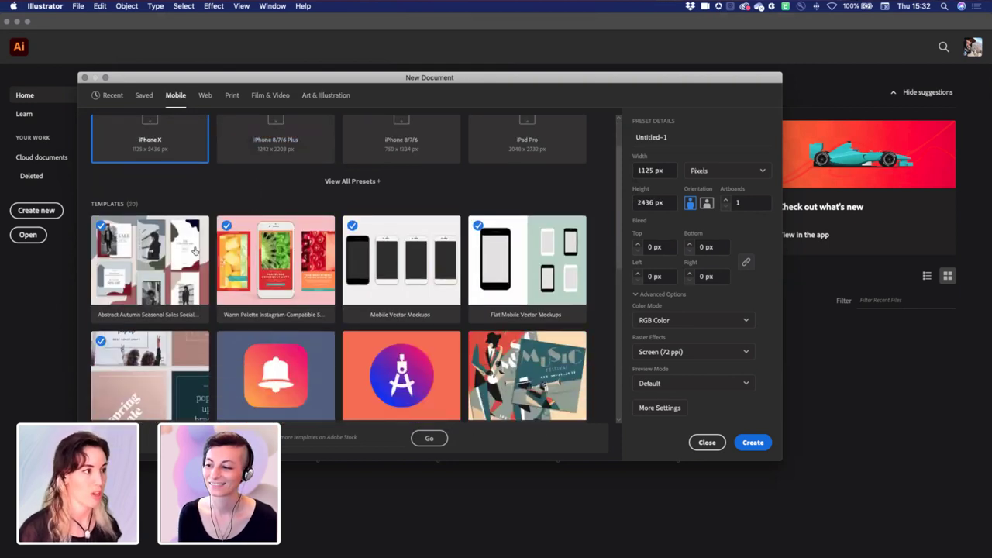
{"action": "left_click", "coordinate": [169, 262]}
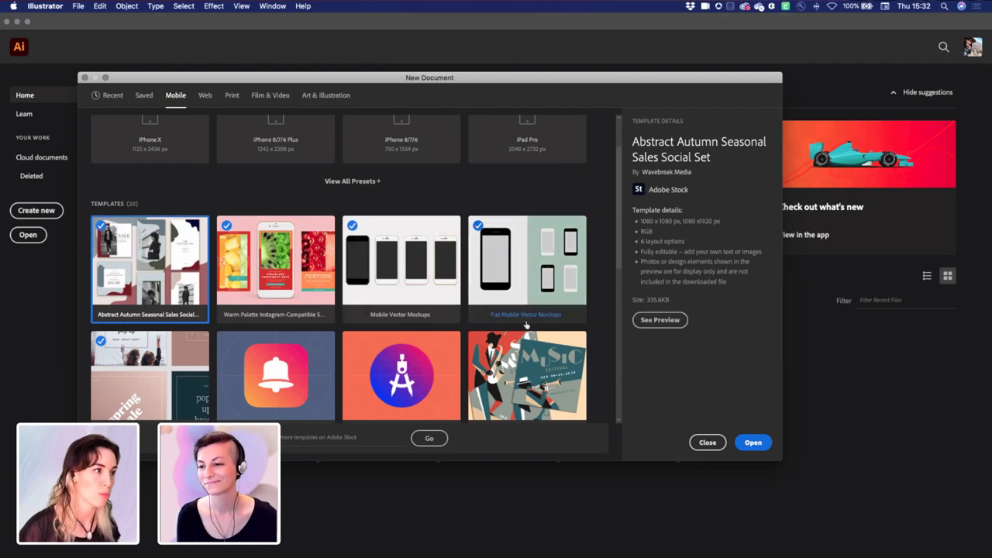
{"action": "scroll", "coordinate": [526, 325], "scroll_direction": "down", "scroll_amount": 2}
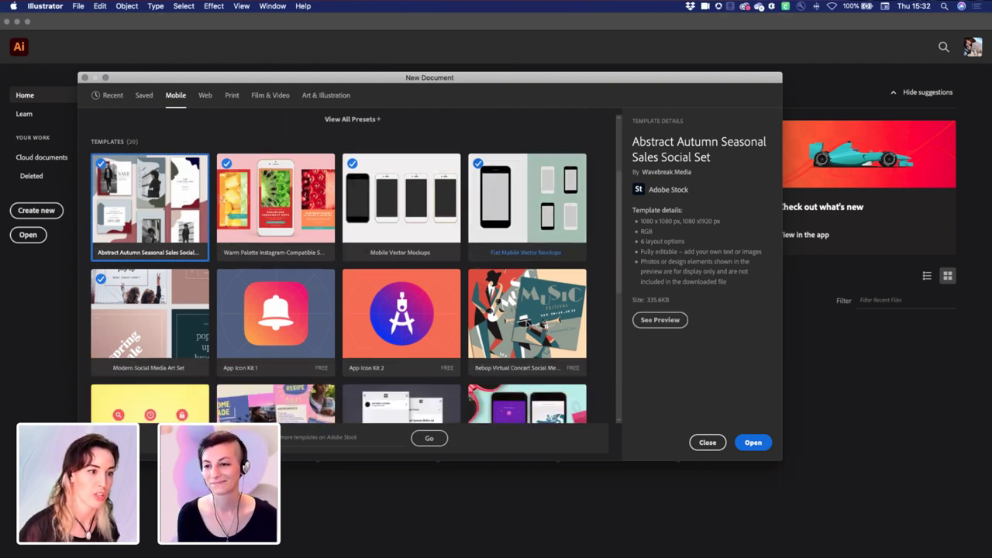
{"action": "left_click", "coordinate": [655, 319]}
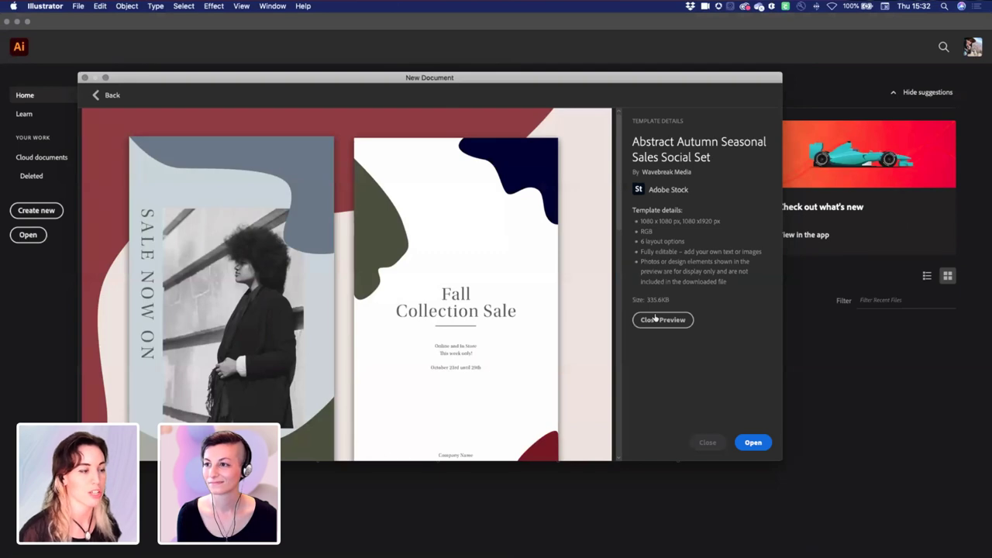
{"action": "scroll", "coordinate": [565, 289], "scroll_direction": "down", "scroll_amount": 5}
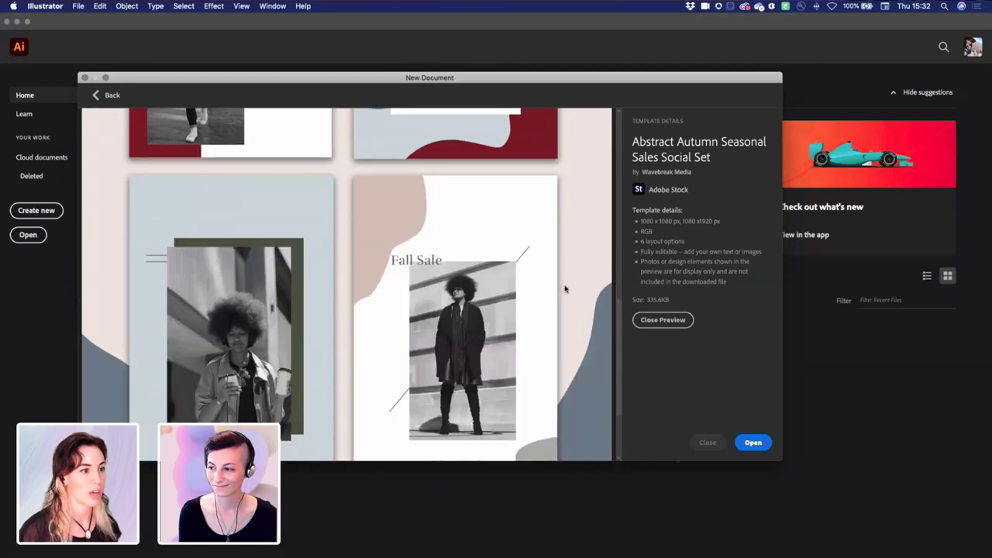
{"action": "scroll", "coordinate": [564, 288], "scroll_direction": "down", "scroll_amount": 3}
{"action": "scroll", "coordinate": [564, 288], "scroll_direction": "down", "scroll_amount": 5}
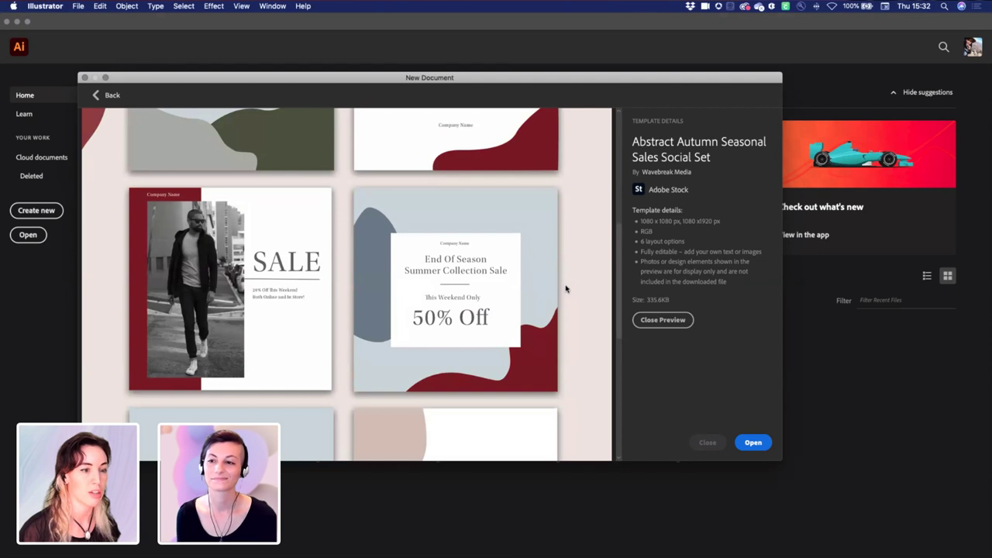
{"action": "left_click", "coordinate": [674, 320]}
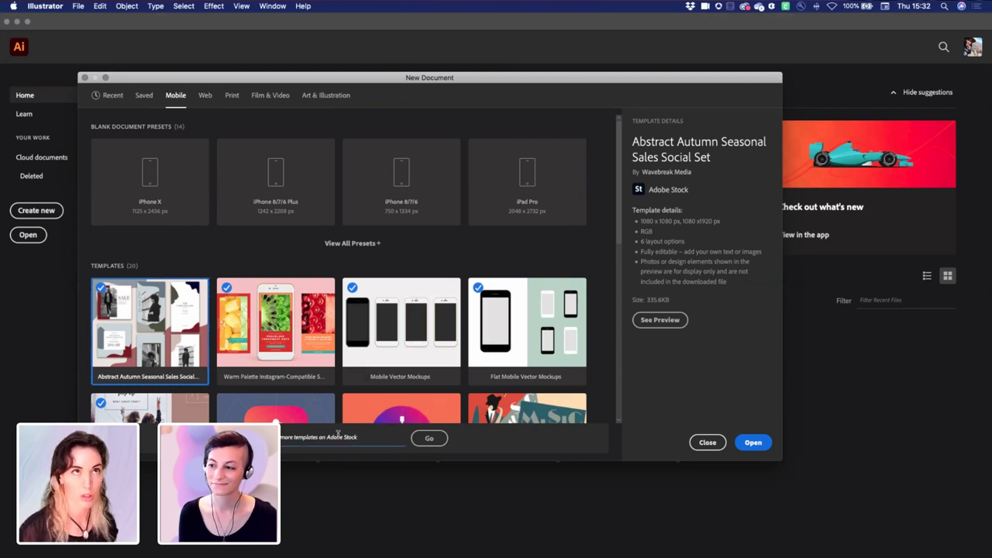
{"action": "left_click", "coordinate": [338, 435]}
{"action": "type", "text": "social media"}
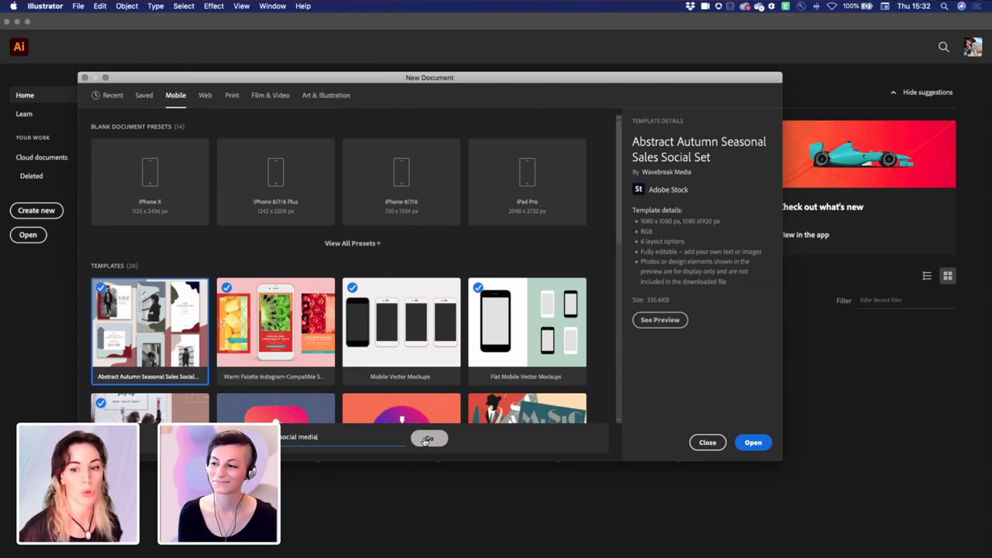
Run the Adobe Stock template search and scroll through the results.
{"action": "left_click", "coordinate": [427, 439]}
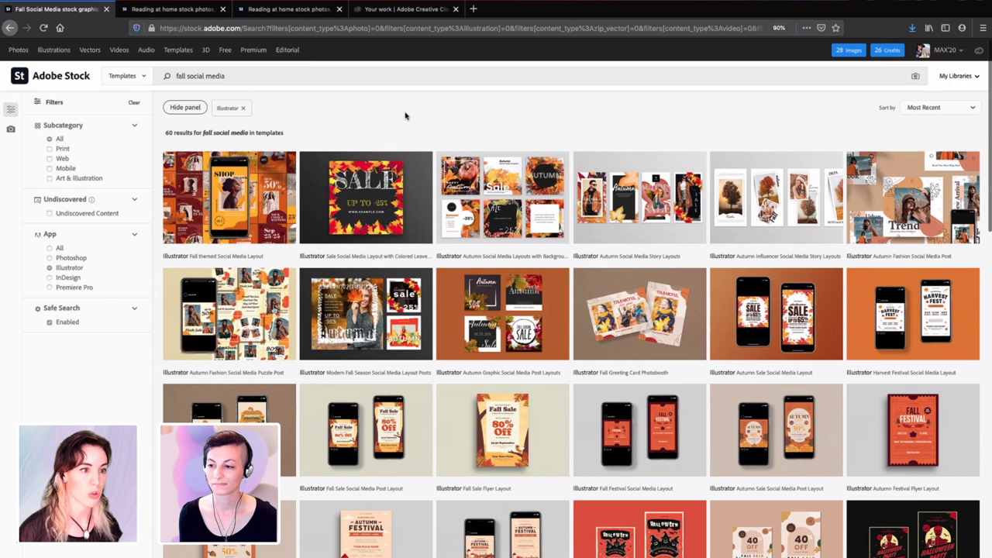
{"action": "scroll", "coordinate": [406, 116], "scroll_direction": "down", "scroll_amount": 1}
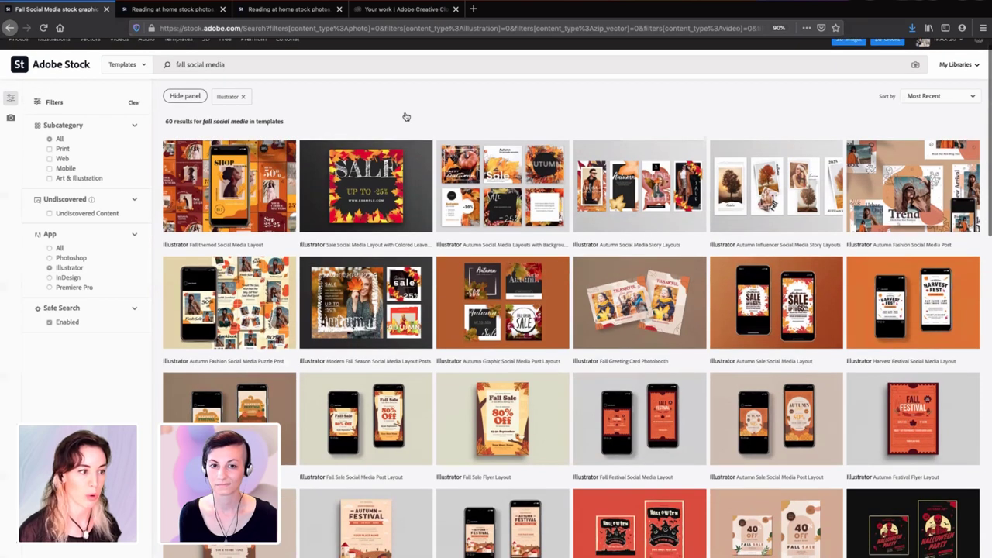
{"action": "scroll", "coordinate": [406, 117], "scroll_direction": "down", "scroll_amount": 2}
{"action": "scroll", "coordinate": [406, 117], "scroll_direction": "down", "scroll_amount": 4}
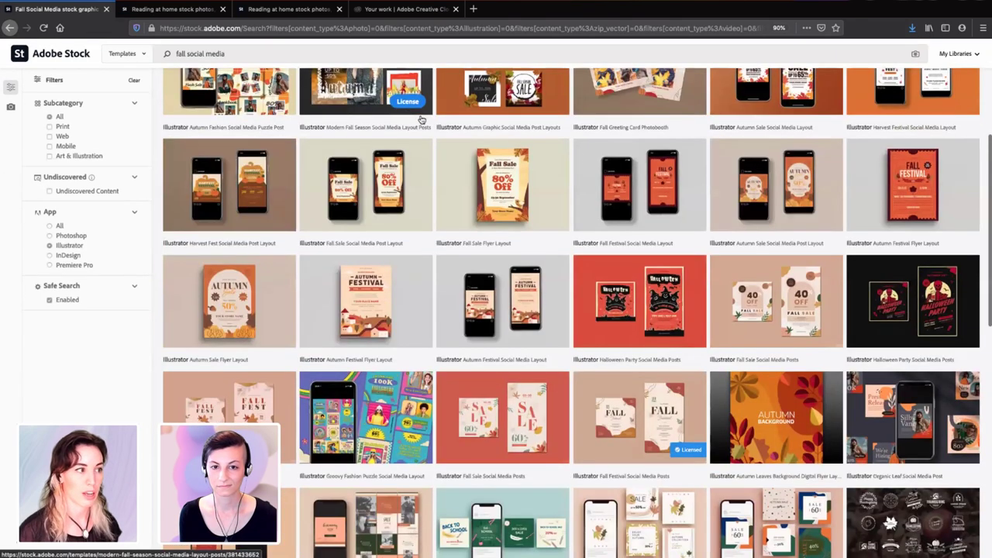
{"action": "scroll", "coordinate": [655, 190], "scroll_direction": "down", "scroll_amount": 7}
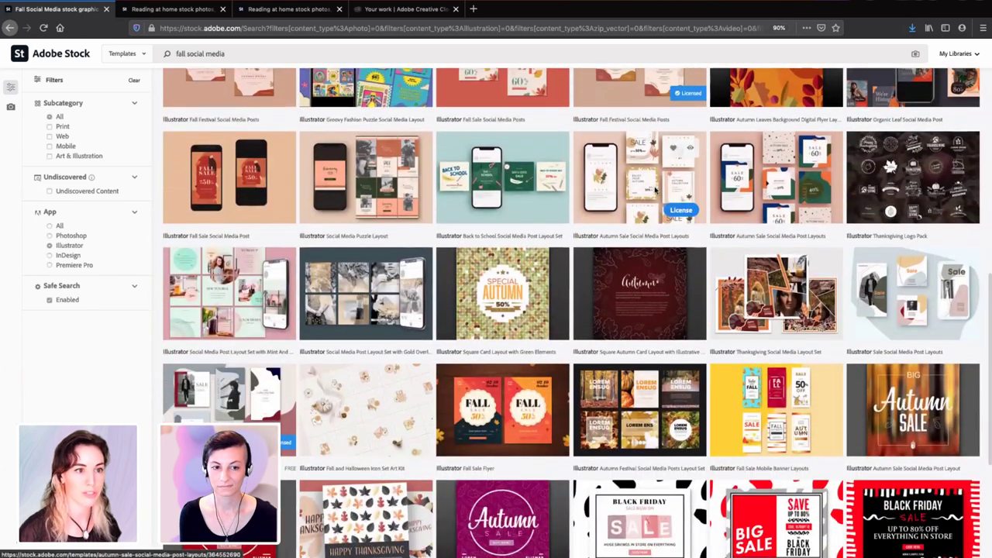
Preview the Fall Festival Social Media Posts template and save it to the library.
{"action": "left_click", "coordinate": [655, 190]}
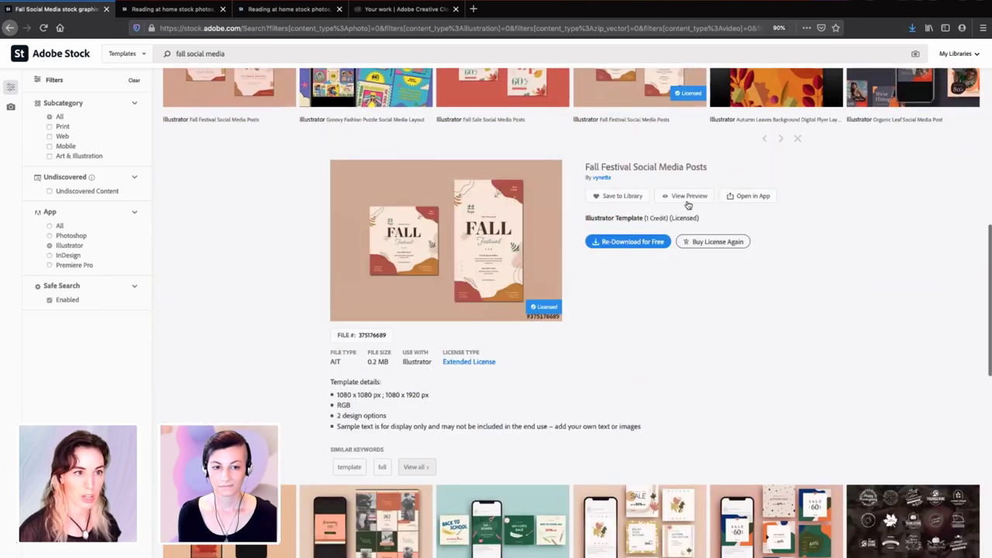
{"action": "left_click", "coordinate": [487, 255]}
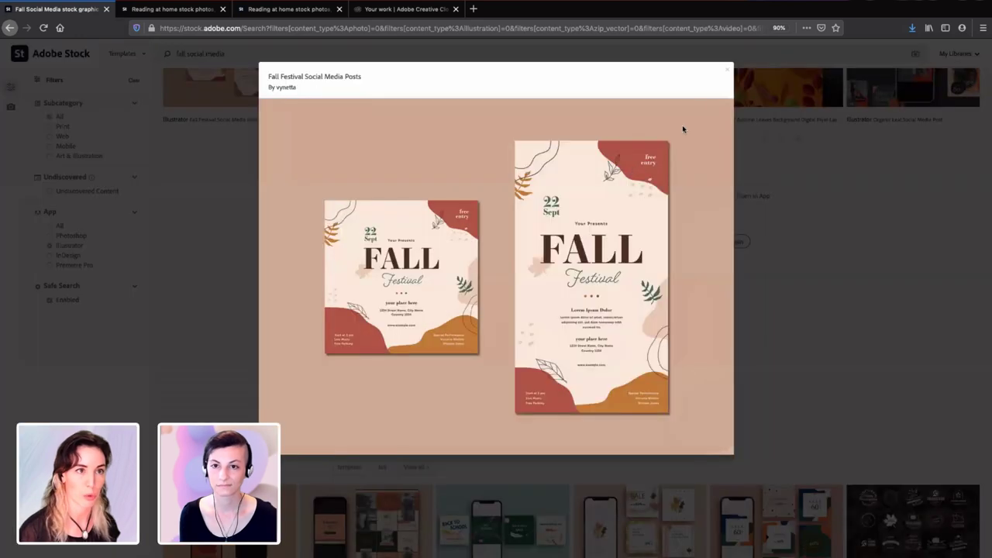
{"action": "left_click", "coordinate": [729, 71]}
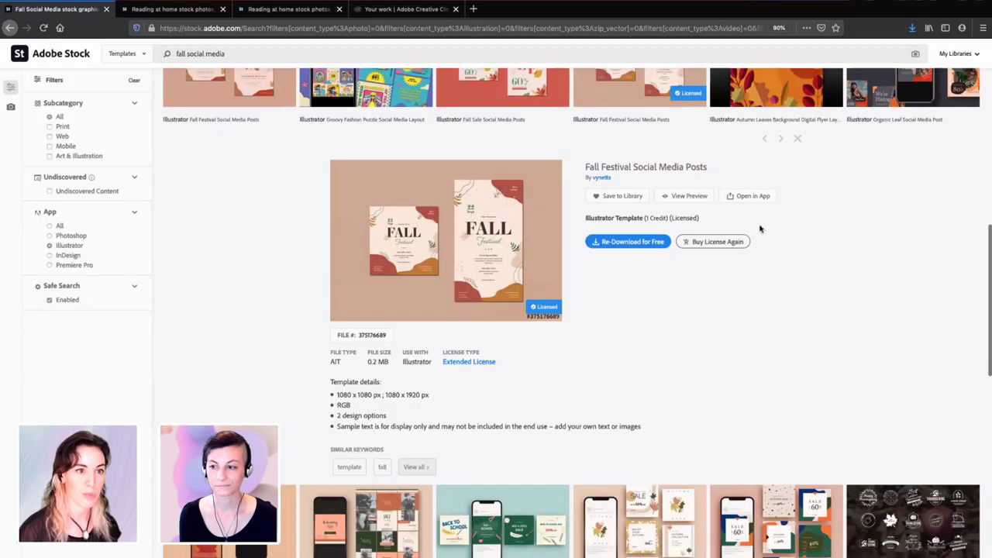
{"action": "left_click", "coordinate": [613, 200]}
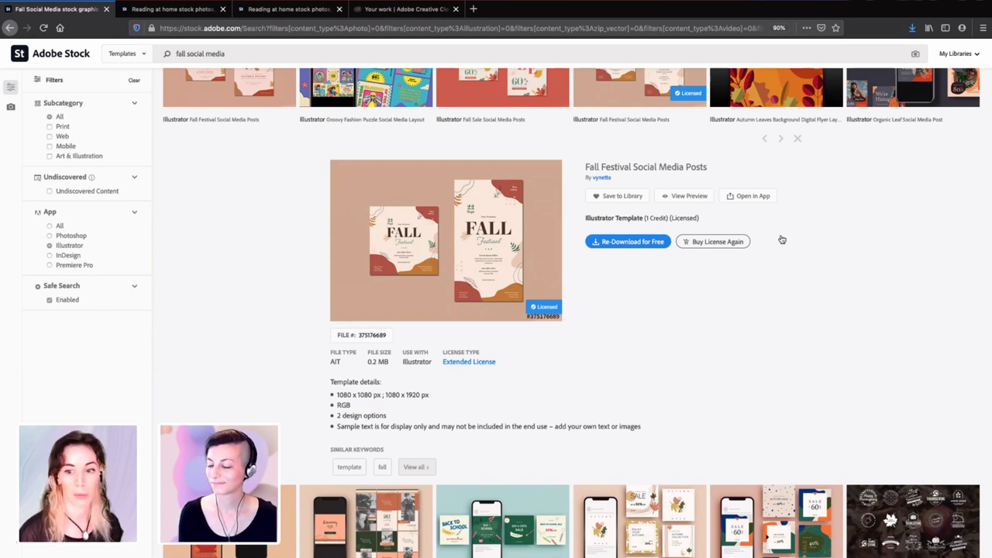
{"action": "key", "text": "ctrl+Left"}
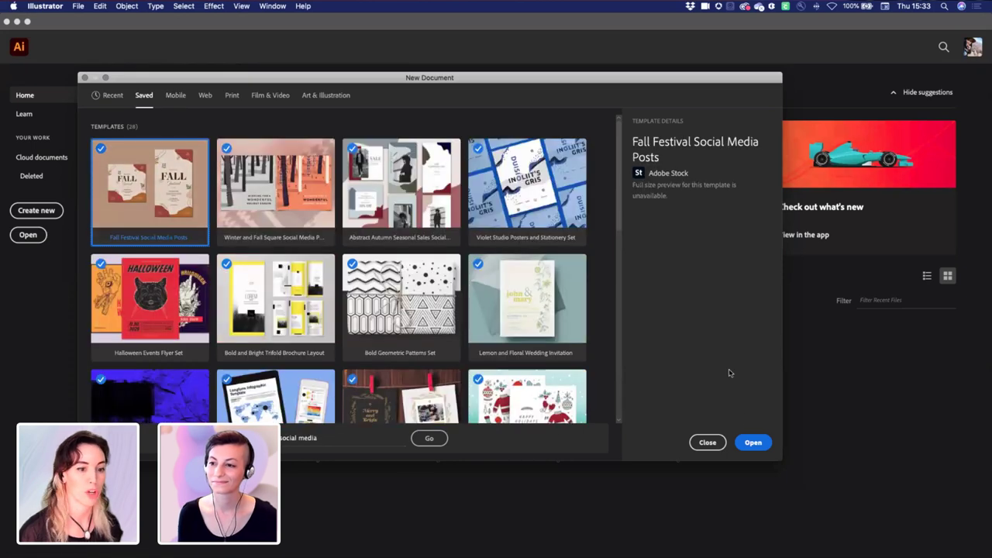
Open the saved Fall Festival Social Media Posts template in Illustrator.
{"action": "left_click", "coordinate": [761, 443]}
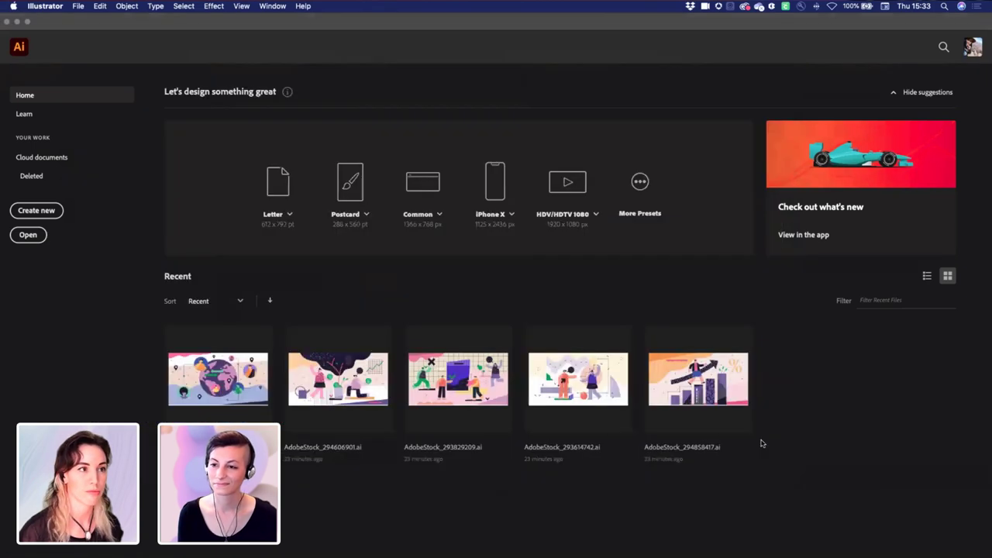
{"action": "scroll", "coordinate": [339, 307], "scroll_direction": "down", "scroll_amount": 5}
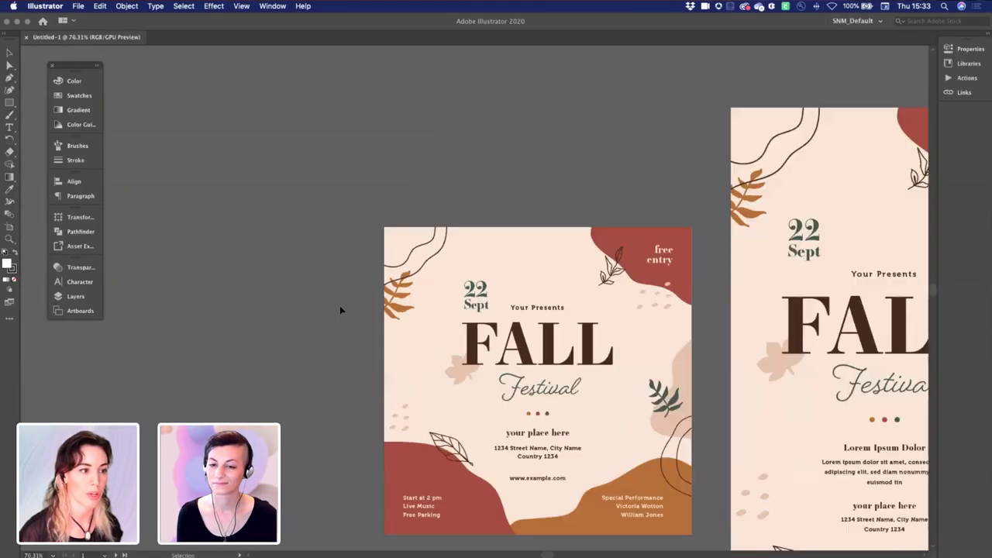
{"action": "scroll", "coordinate": [340, 305], "scroll_direction": "down", "scroll_amount": 4}
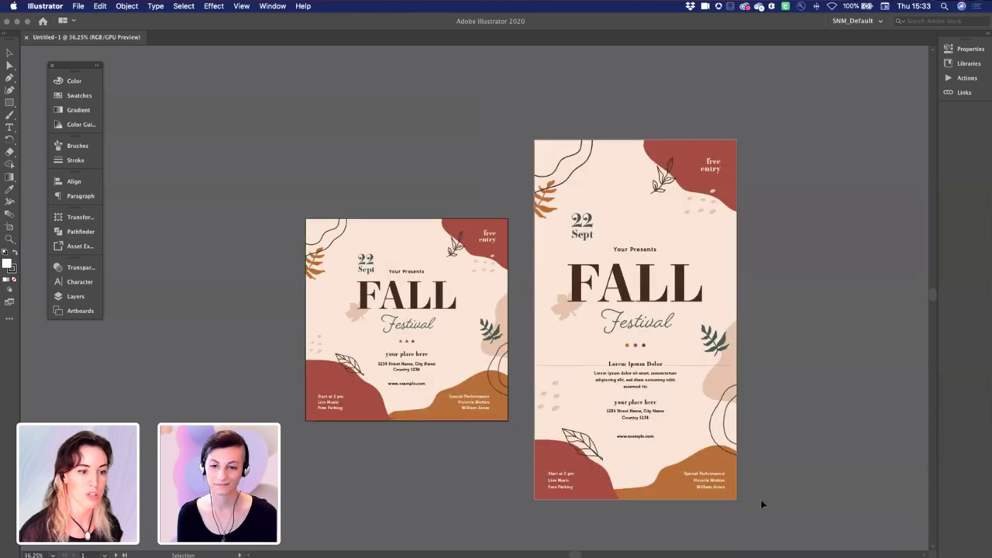
Delete the tall artboard's artwork and the empty Artboard 9, keeping Artboard 1's square post.
{"action": "key", "text": "alt+super+a"}
{"action": "key", "text": "Delete"}
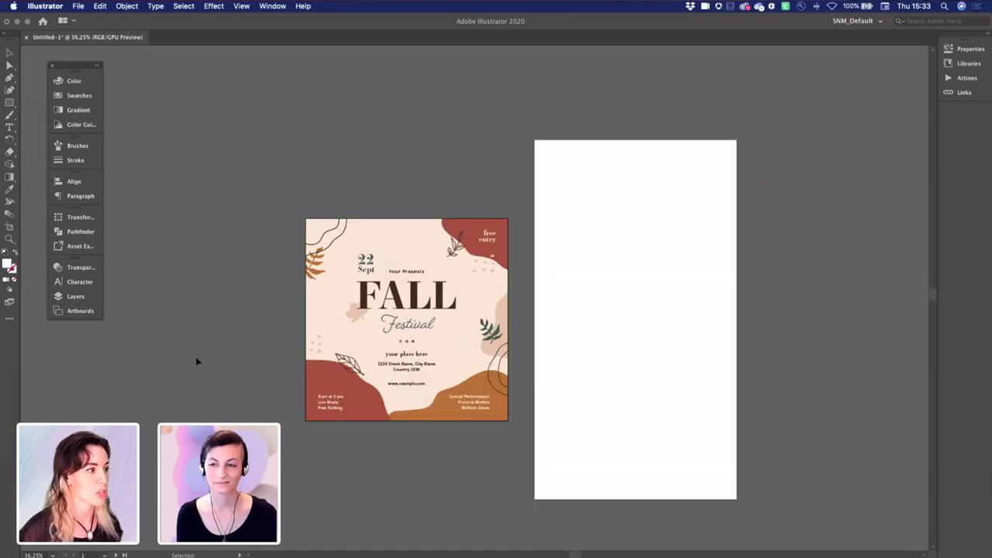
{"action": "left_click", "coordinate": [77, 310]}
{"action": "left_click", "coordinate": [201, 286]}
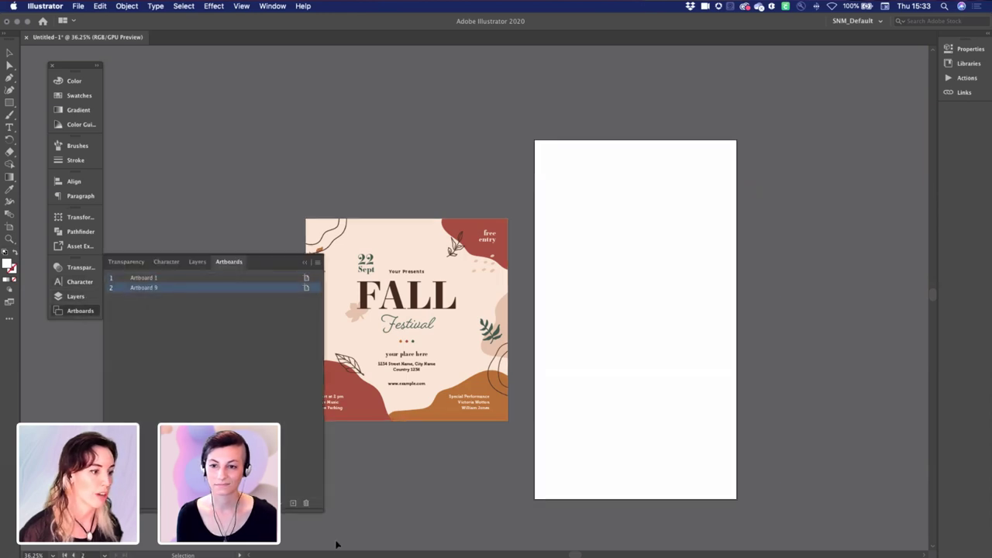
{"action": "left_click", "coordinate": [305, 503]}
{"action": "scroll", "coordinate": [549, 398], "scroll_direction": "left", "scroll_amount": 3}
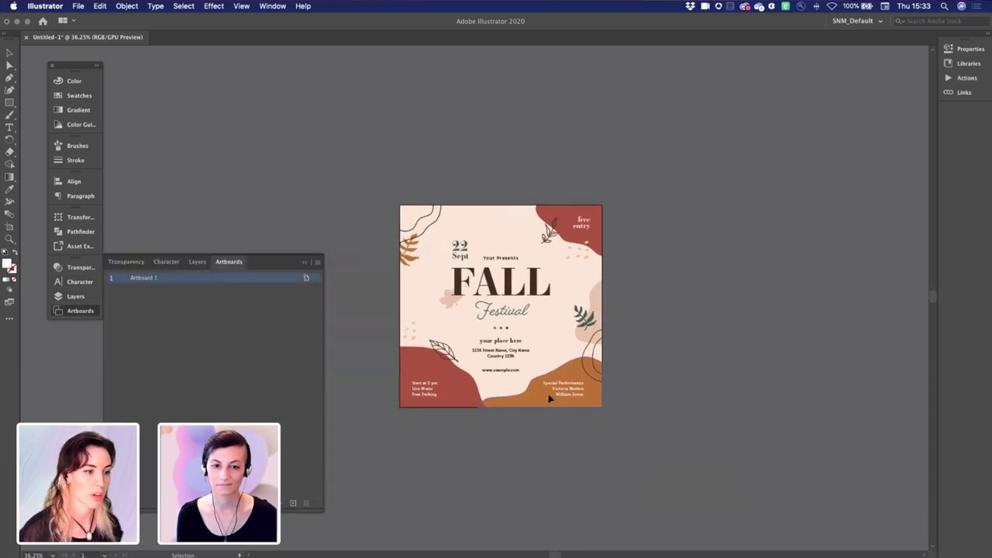
{"action": "scroll", "coordinate": [549, 398], "scroll_direction": "up", "scroll_amount": 3}
{"action": "scroll", "coordinate": [548, 393], "scroll_direction": "left", "scroll_amount": 3}
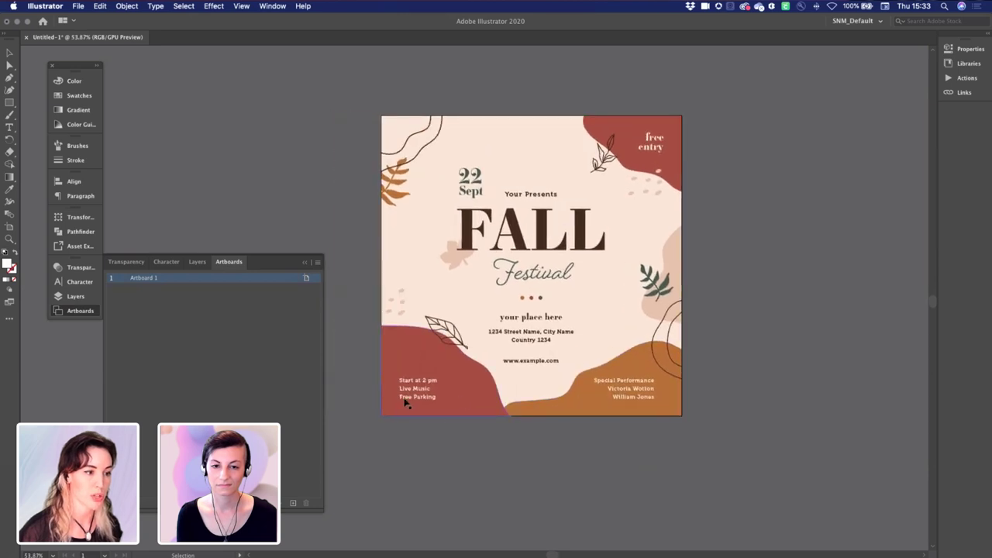
{"action": "left_click", "coordinate": [408, 395]}
{"action": "key", "text": "Delete"}
{"action": "left_click", "coordinate": [625, 389]}
{"action": "key", "text": "Delete"}
{"action": "left_click", "coordinate": [501, 363]}
{"action": "key", "text": "Delete"}
{"action": "left_click", "coordinate": [533, 334]}
{"action": "key", "text": "Delete"}
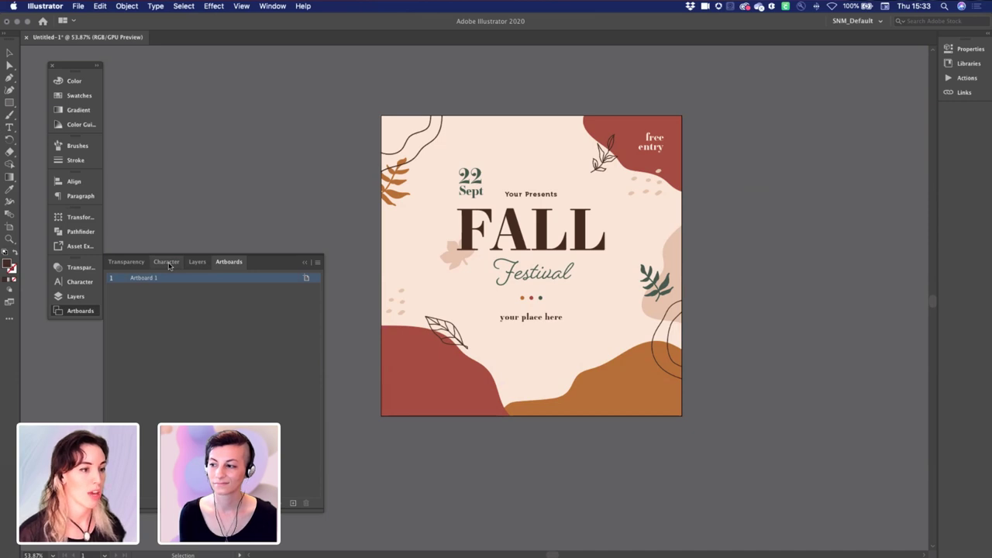
Select the 22 Sept date, Your Presents, FALL and free entry headings in the Character panel.
{"action": "left_click", "coordinate": [475, 186]}
{"action": "left_click", "coordinate": [476, 198], "text": "shift"}
{"action": "left_click", "coordinate": [517, 200], "text": "shift"}
{"action": "left_click", "coordinate": [520, 225], "text": "shift"}
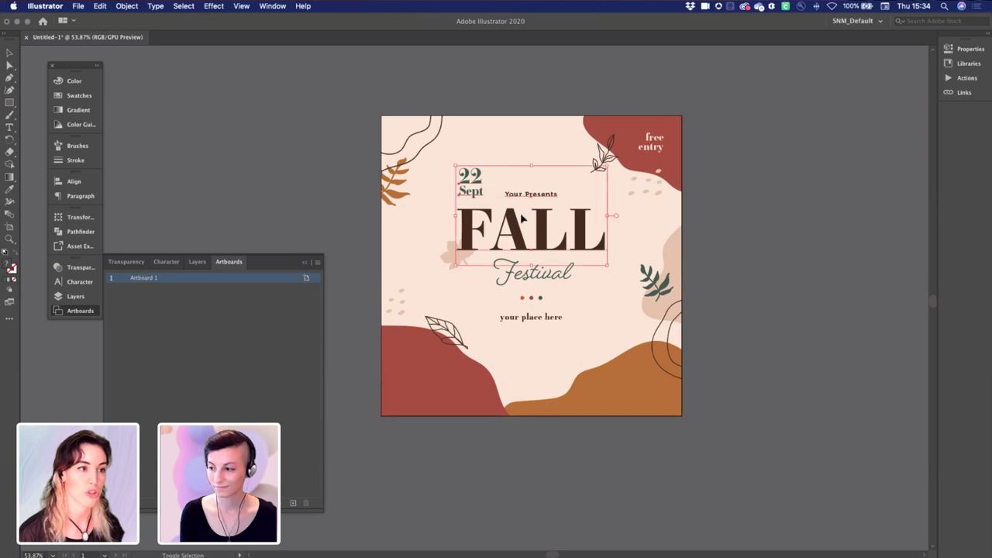
{"action": "left_click", "coordinate": [655, 152], "text": "shift"}
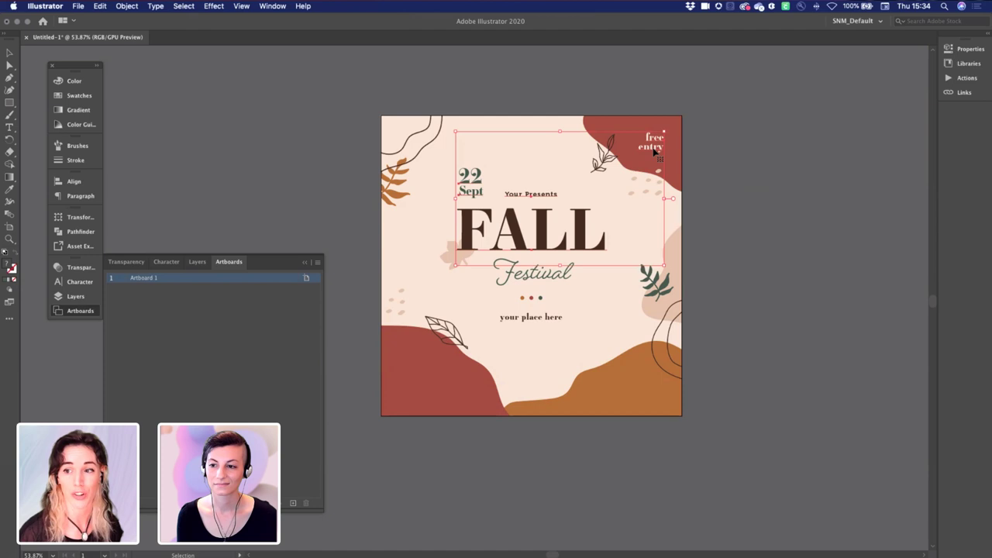
{"action": "left_click", "coordinate": [171, 262]}
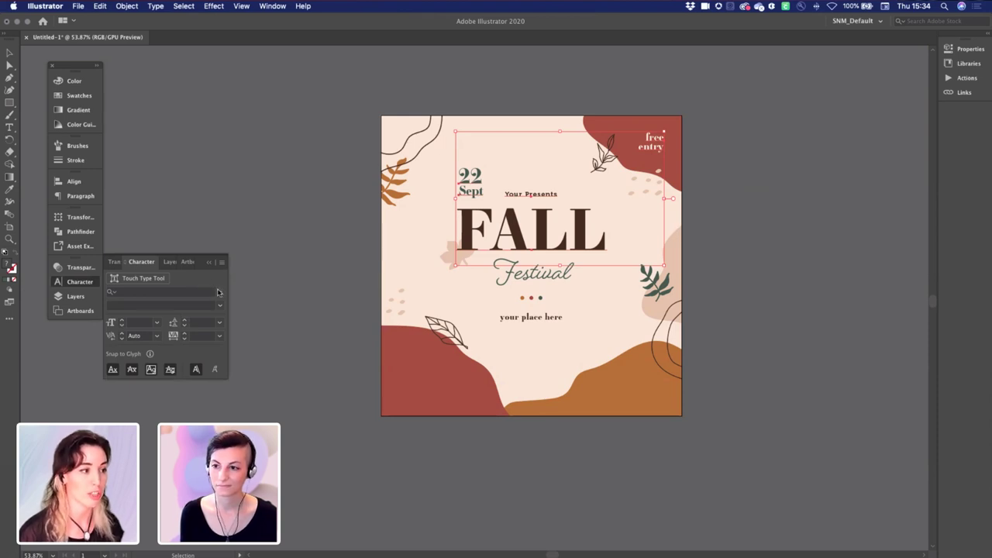
Apply the Adobe font Acier BAT to the selected headings.
{"action": "left_click", "coordinate": [218, 292]}
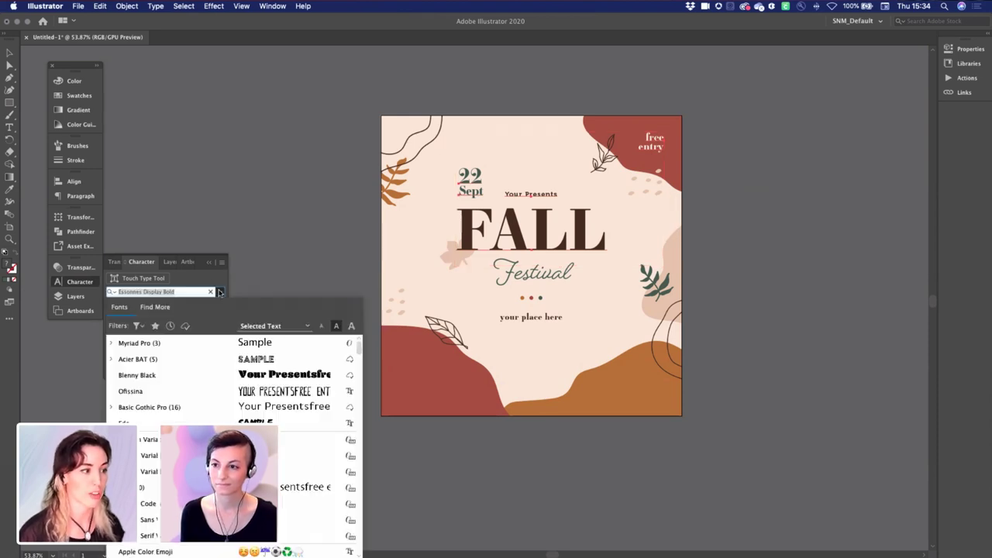
{"action": "left_click", "coordinate": [186, 326]}
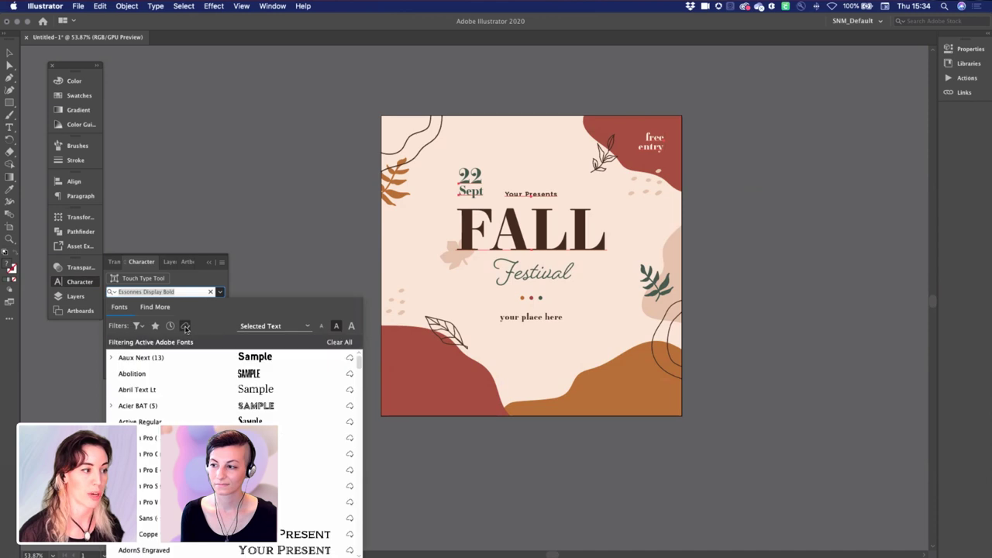
{"action": "left_click", "coordinate": [191, 405]}
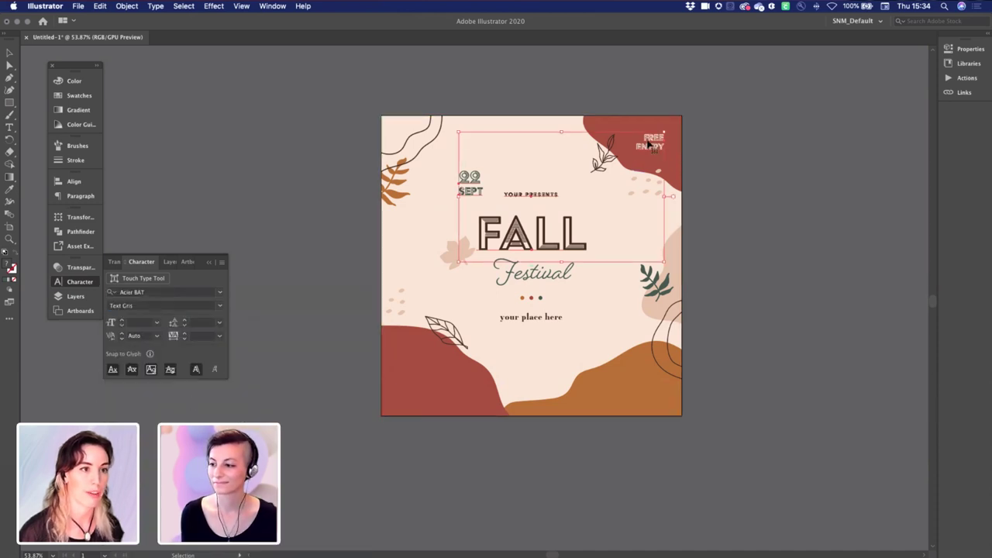
Set FALL and FREE ENTRY to the Text Outline style and enlarge YOUR PRESENTS.
{"action": "left_click_drag", "start_coordinate": [673, 186], "coordinate": [587, 118]}
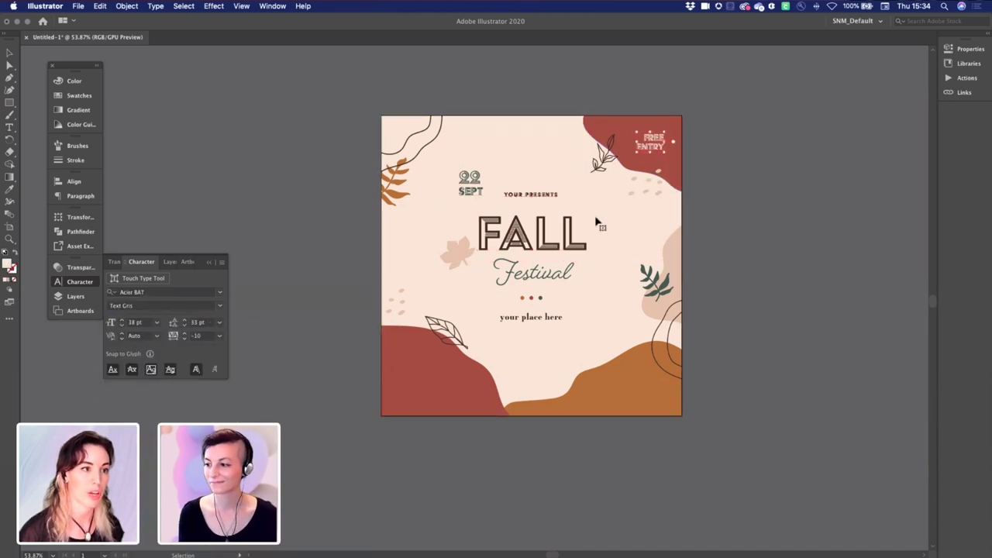
{"action": "left_click", "coordinate": [546, 238], "text": "shift"}
{"action": "left_click", "coordinate": [217, 306]}
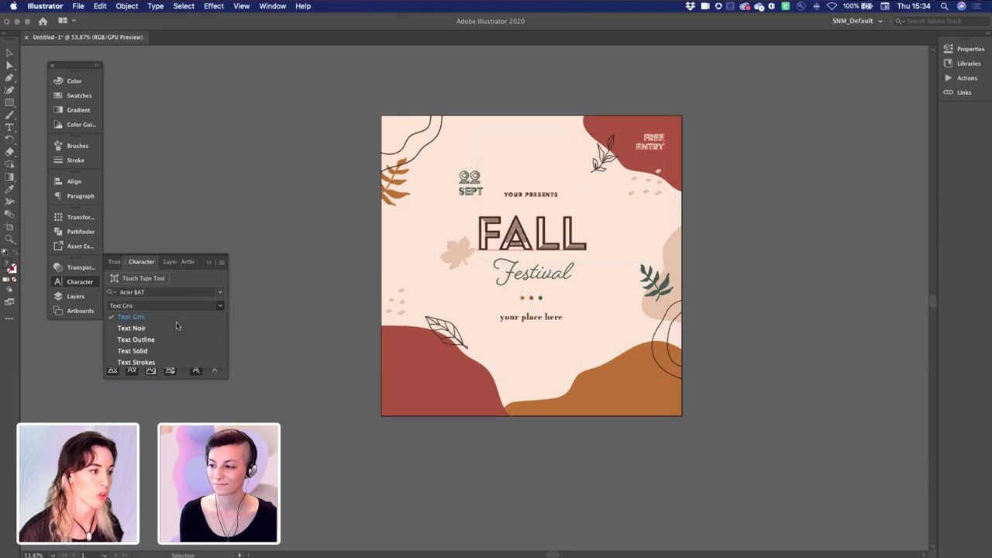
{"action": "left_click", "coordinate": [166, 340]}
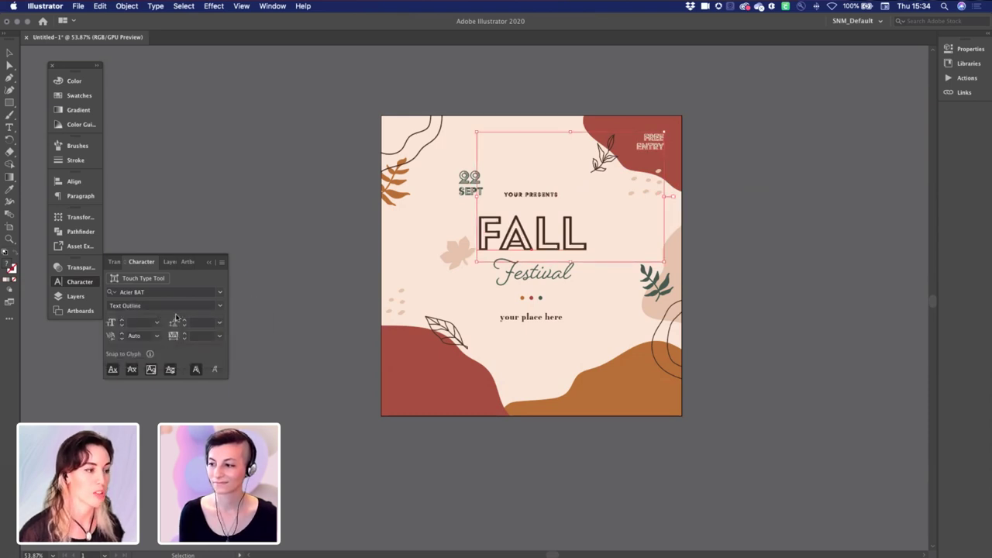
{"action": "left_click", "coordinate": [531, 195]}
{"action": "mouse_move", "coordinate": [559, 189]}
{"action": "left_mouse_down"}
{"action": "mouse_move", "coordinate": [605, 186]}
{"action": "mouse_move", "coordinate": [557, 196]}
{"action": "left_mouse_up"}
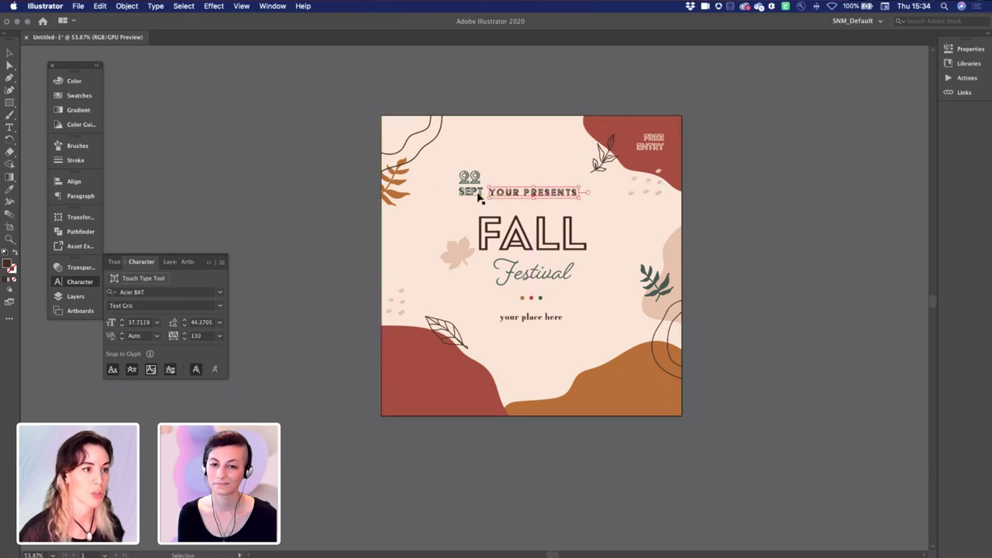
Move the date left and change SEPT to OCT so it reads 22 OCT.
{"action": "left_click", "coordinate": [485, 192]}
{"action": "left_click_drag", "start_coordinate": [477, 180], "coordinate": [450, 190]}
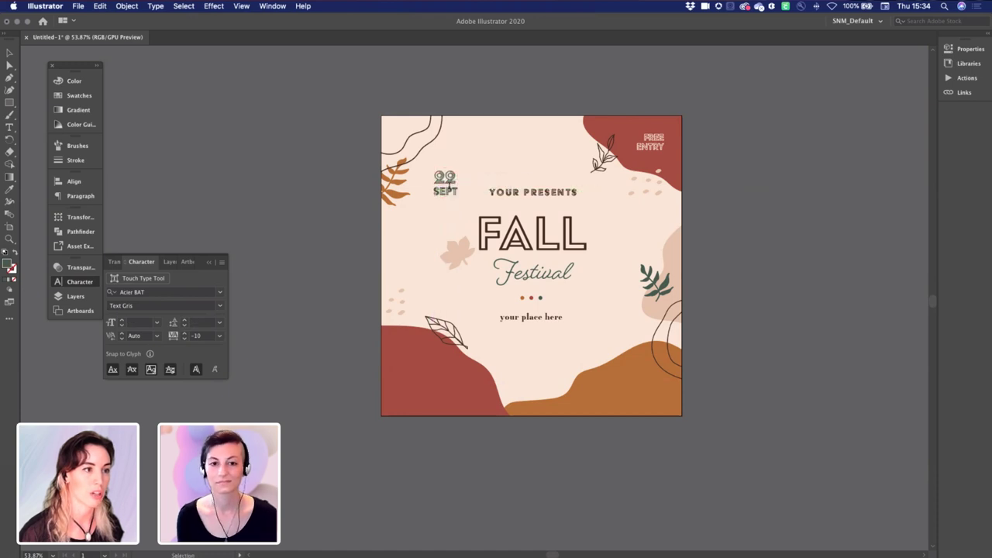
{"action": "double_click", "coordinate": [451, 190]}
{"action": "double_click", "coordinate": [447, 191]}
{"action": "type", "text": "OCT"}
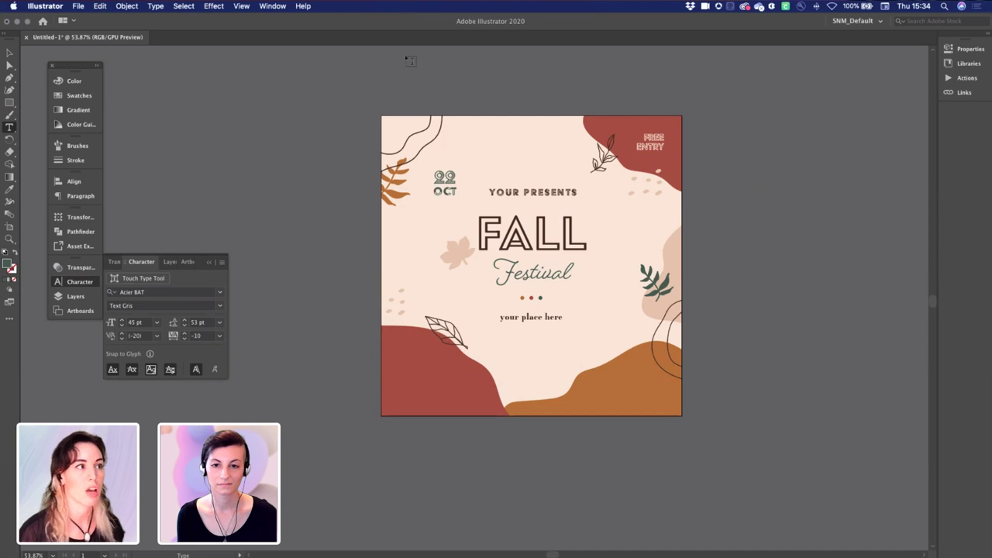
{"action": "left_click", "coordinate": [273, 6]}
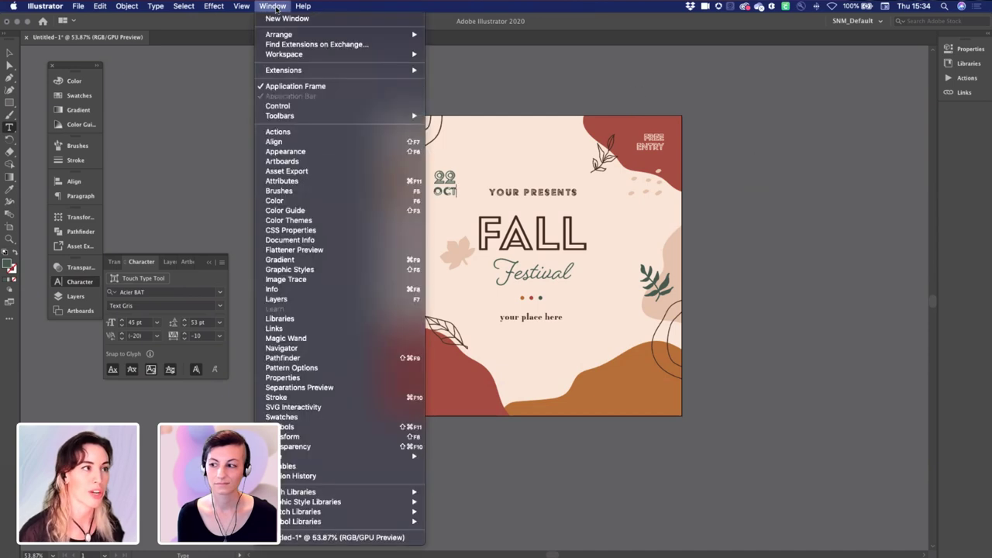
Open the 2020 Client – Cozy Calico Cafe library to view its colour theme and graphics.
{"action": "left_click", "coordinate": [325, 323]}
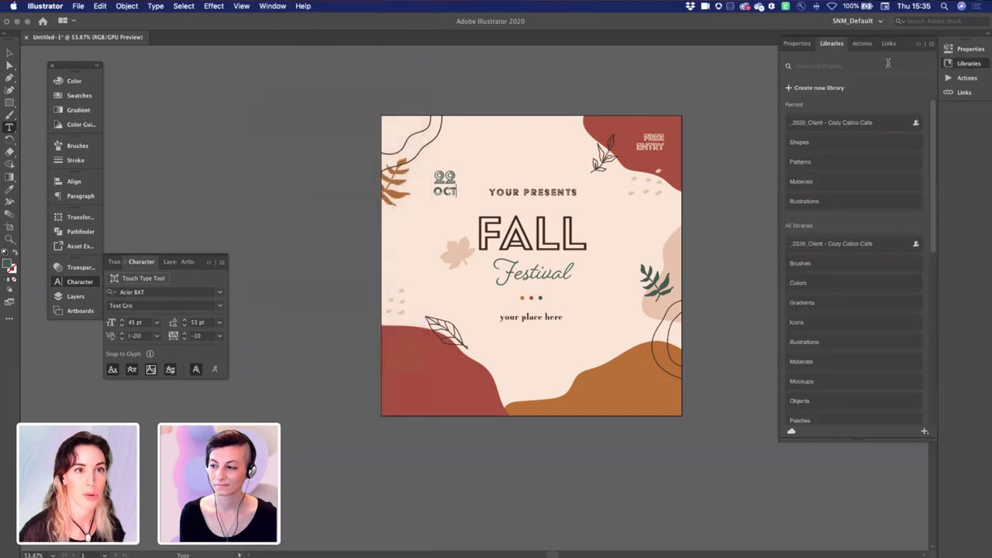
{"action": "left_click", "coordinate": [864, 124]}
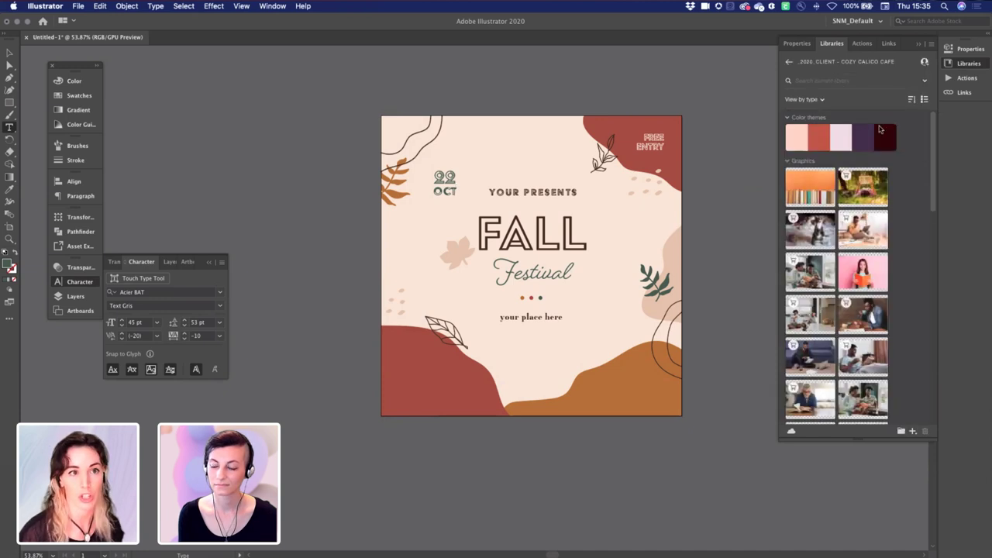
{"action": "scroll", "coordinate": [925, 169], "scroll_direction": "down", "scroll_amount": 5}
{"action": "scroll", "coordinate": [925, 168], "scroll_direction": "up", "scroll_amount": 3}
{"action": "scroll", "coordinate": [924, 168], "scroll_direction": "up", "scroll_amount": 2}
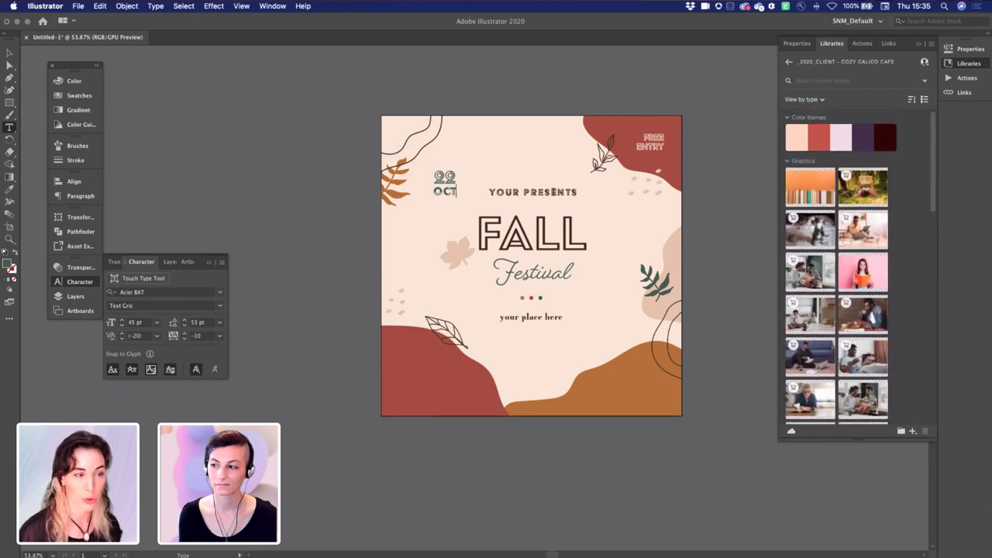
Retype the headings as COZY CALICO'S, BOOKCLUB and from home.
{"action": "triple_click", "coordinate": [557, 194]}
{"action": "type", "text": "coz"}
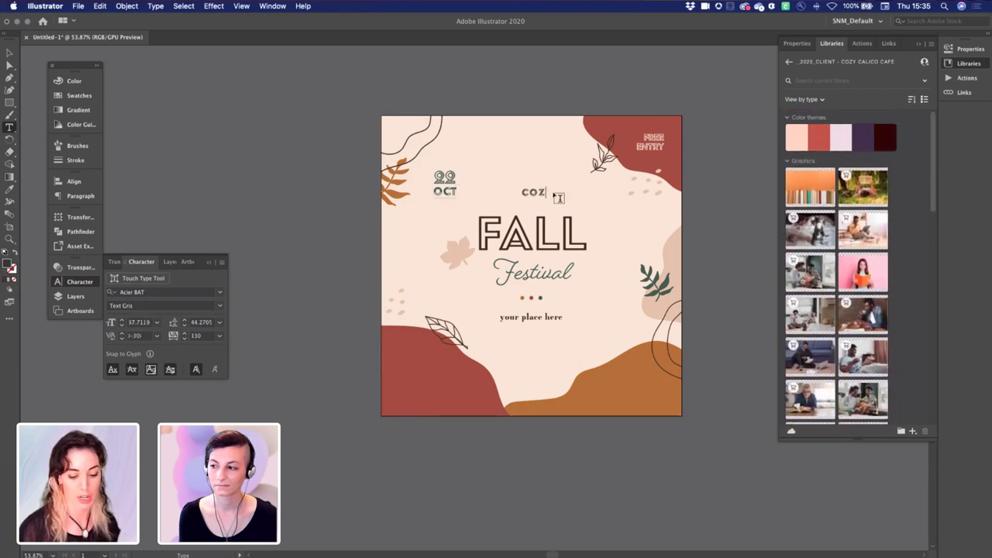
{"action": "type", "text": "y calico"}
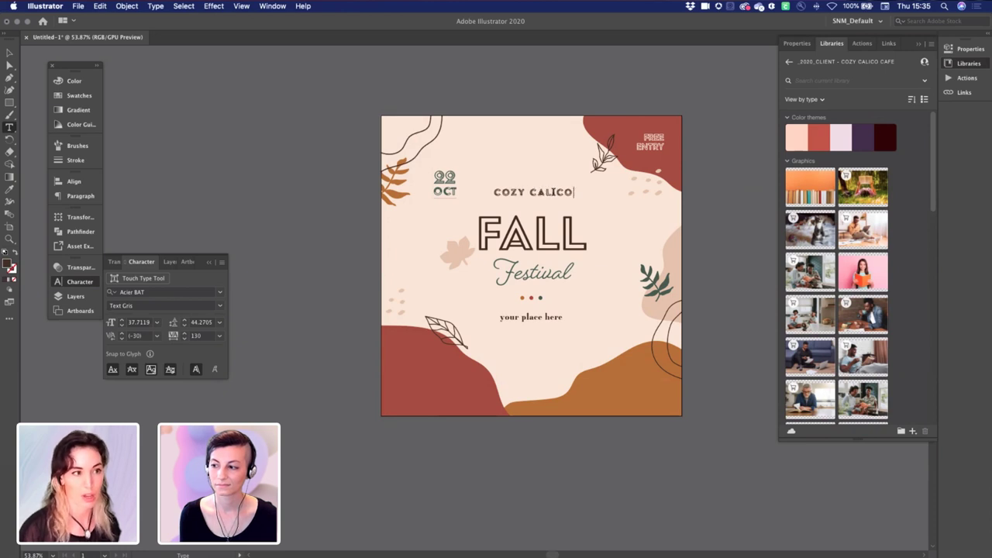
{"action": "type", "text": "'s"}
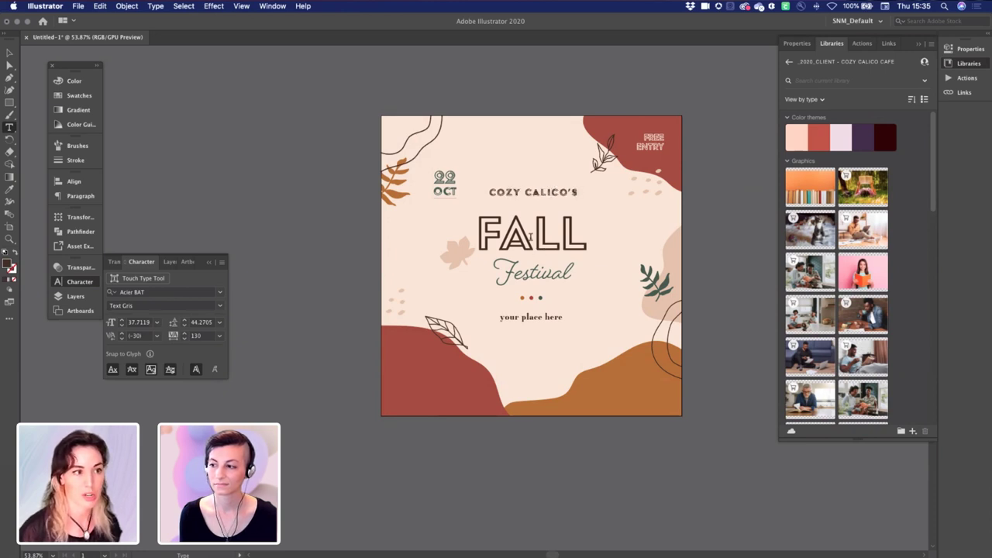
{"action": "double_click", "coordinate": [530, 237]}
{"action": "type", "text": "BOOK"}
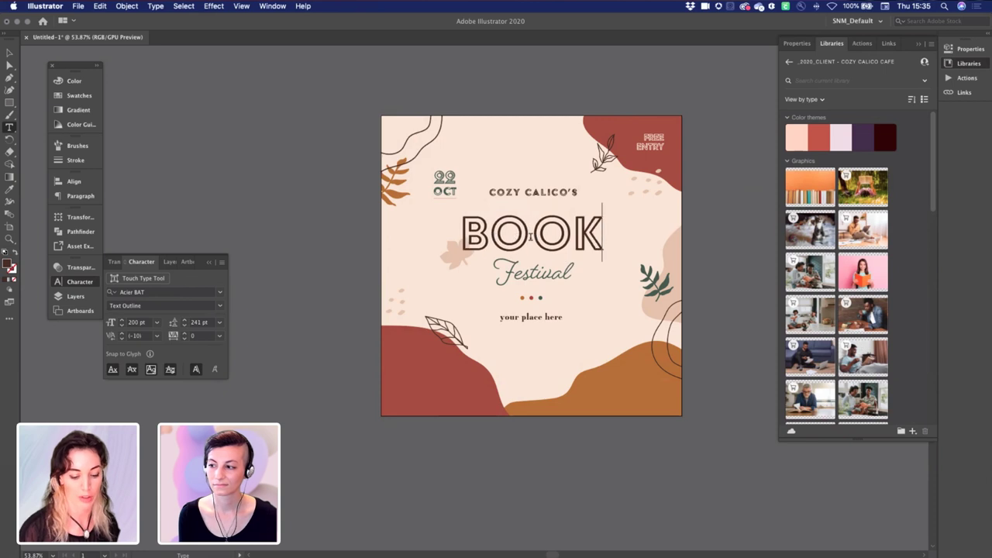
{"action": "type", "text": "CLUB"}
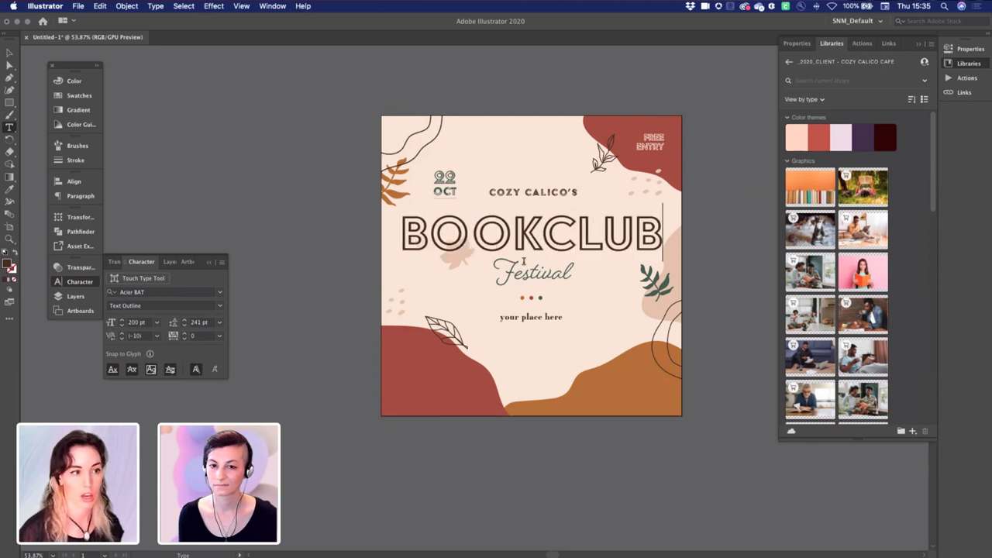
{"action": "left_click", "coordinate": [524, 269]}
{"action": "key", "text": "super+a"}
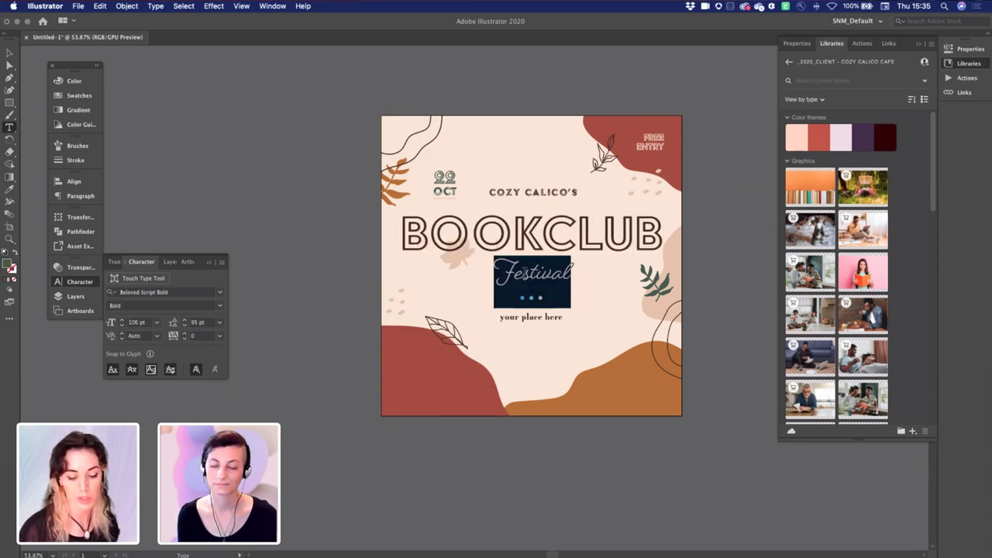
{"action": "type", "text": "for"}
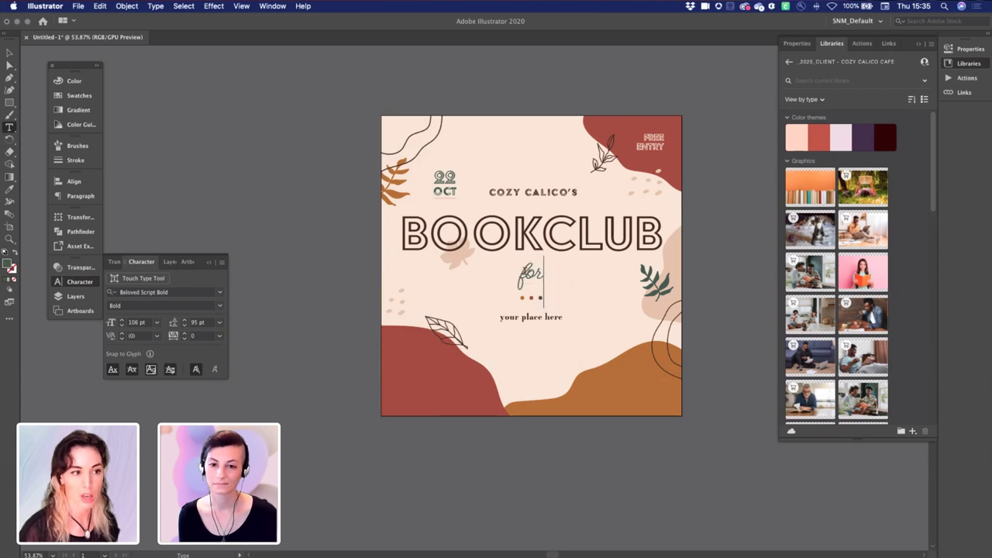
{"action": "key", "text": "BackSpace"}
{"action": "key", "text": "BackSpace"}
{"action": "type", "text": "rom home"}
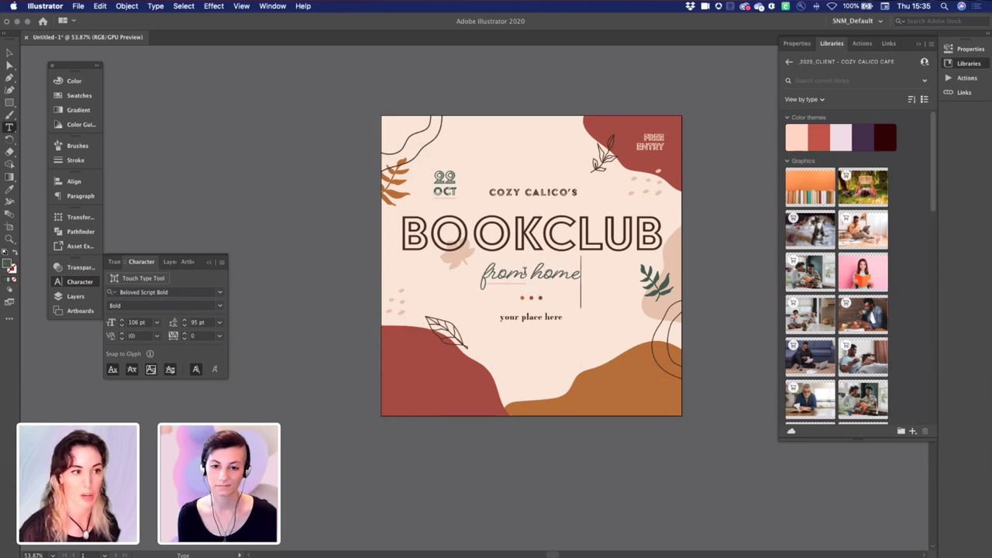
{"action": "key", "text": "Escape"}
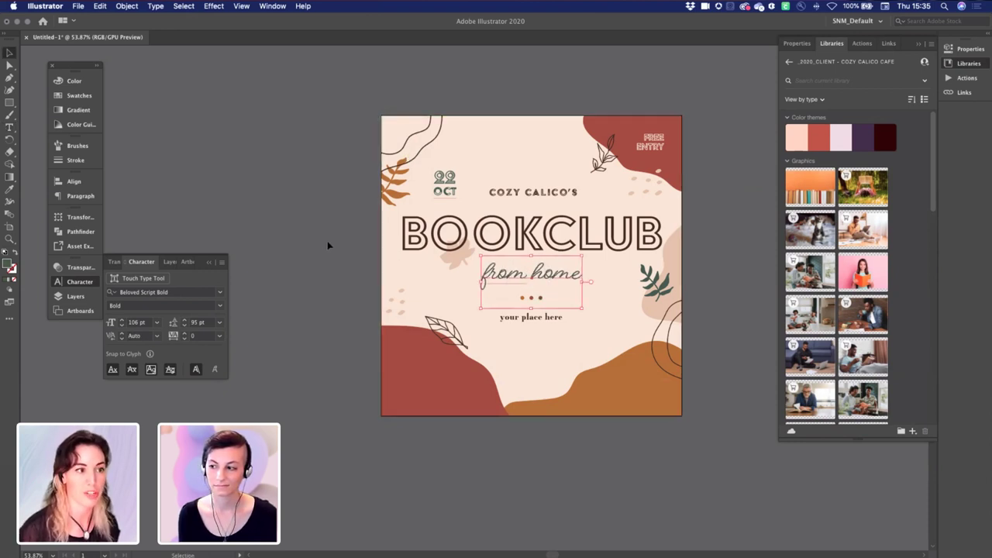
{"action": "left_click", "coordinate": [526, 318]}
{"action": "triple_click", "coordinate": [526, 318]}
{"action": "type", "text": "general"}
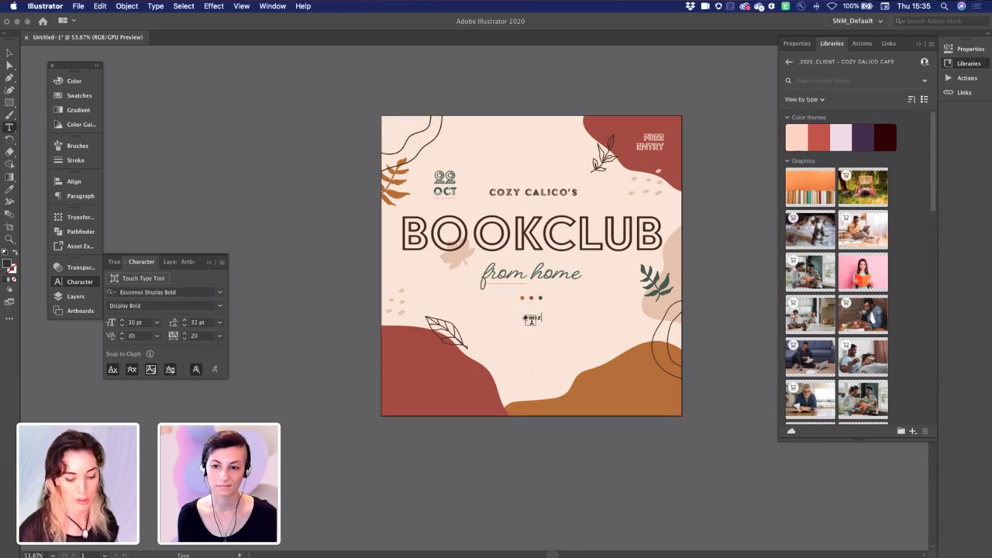
{"action": "type", "text": "ico"}
{"action": "key", "text": "Escape"}
{"action": "left_click", "coordinate": [422, 366]}
{"action": "key", "text": "super+a"}
{"action": "left_click", "coordinate": [818, 138]}
Recolour the bottom-right wave with the theme's dark purple.
{"action": "left_click", "coordinate": [689, 326]}
{"action": "left_click", "coordinate": [610, 399]}
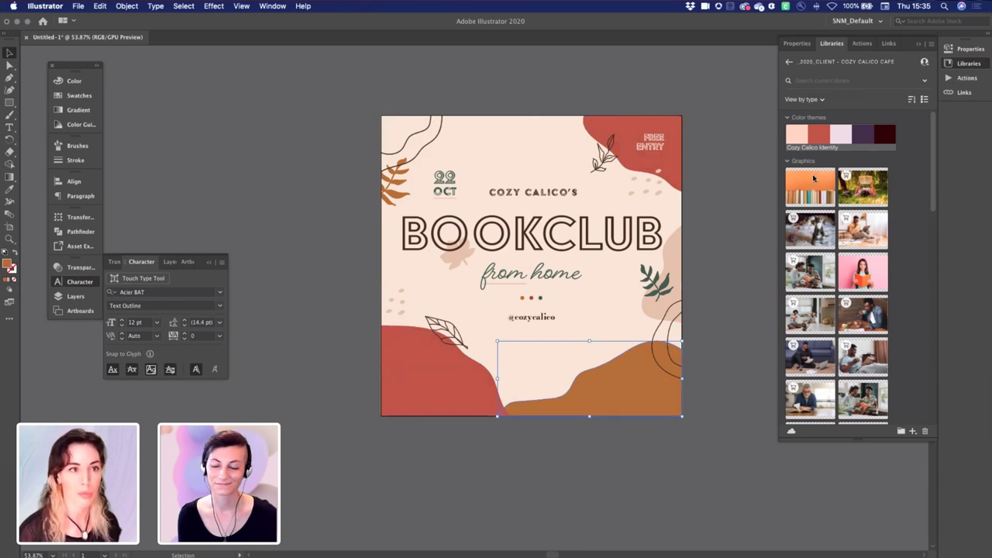
{"action": "left_click", "coordinate": [481, 246]}
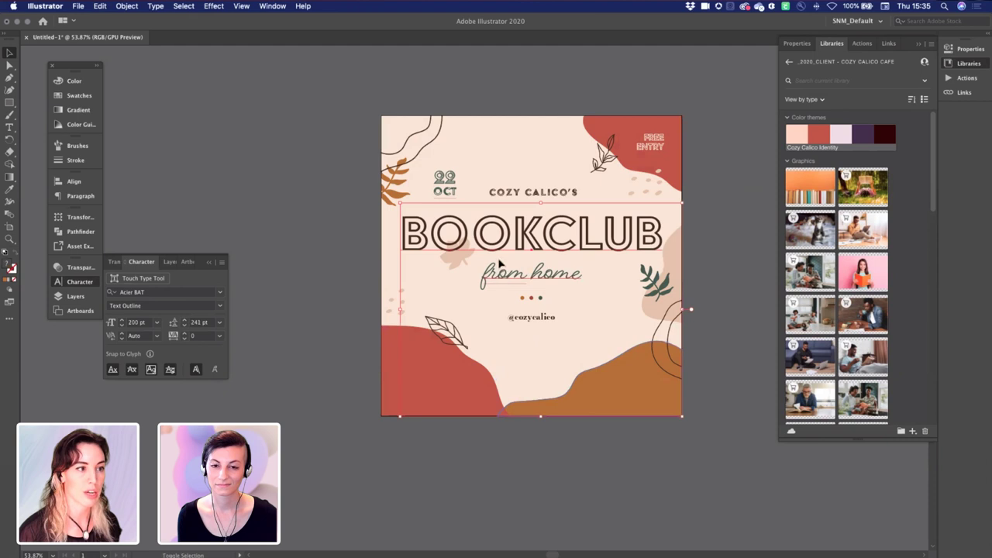
{"action": "left_click", "coordinate": [500, 267]}
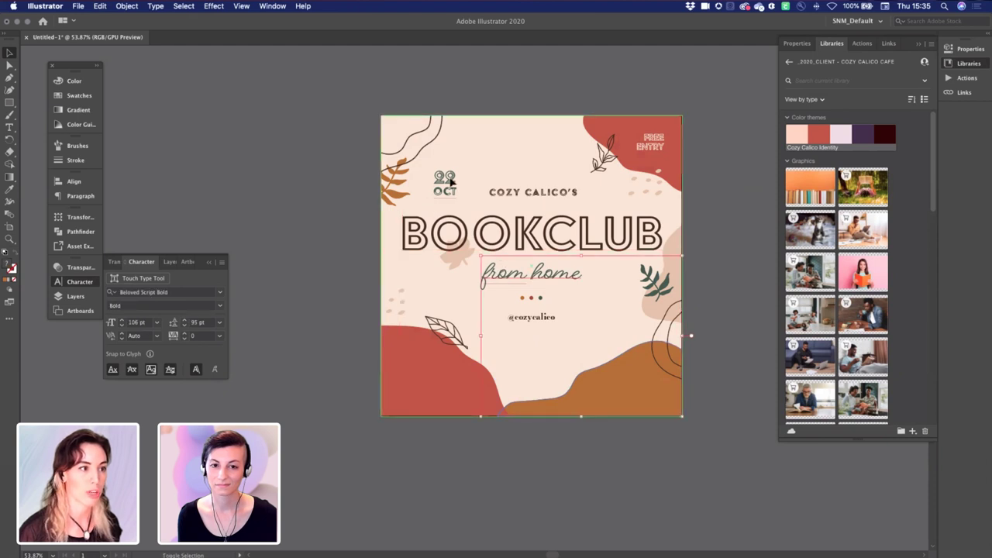
{"action": "left_click", "coordinate": [448, 184]}
{"action": "left_click", "coordinate": [868, 133]}
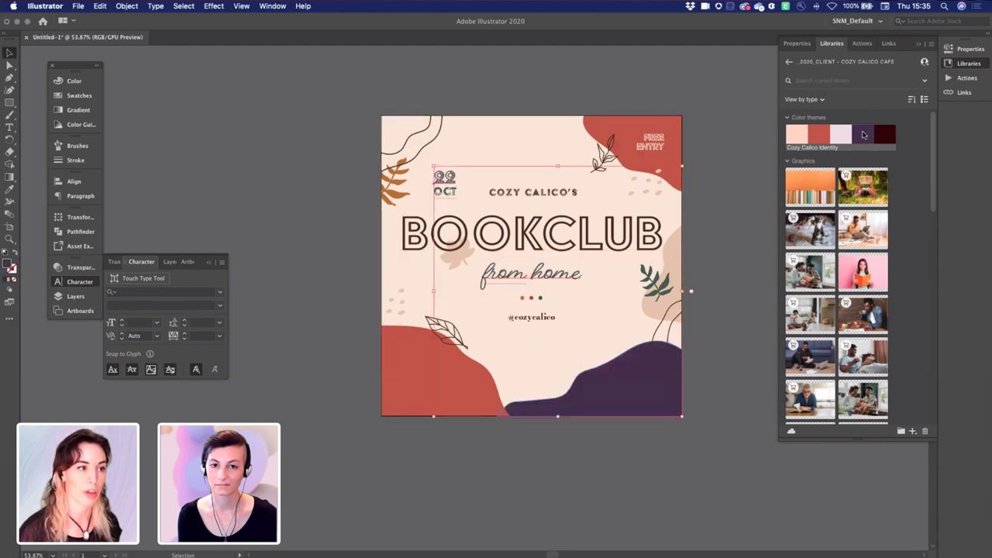
Clear the fill of the leaf and dot artwork in the upper design.
{"action": "left_click", "coordinate": [447, 195]}
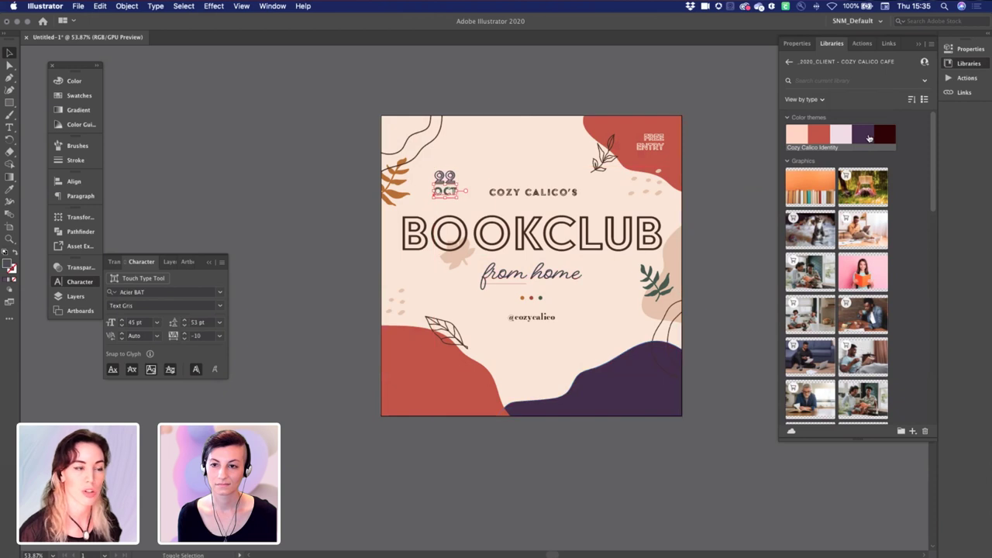
{"action": "left_click_drag", "start_coordinate": [589, 262], "coordinate": [669, 283]}
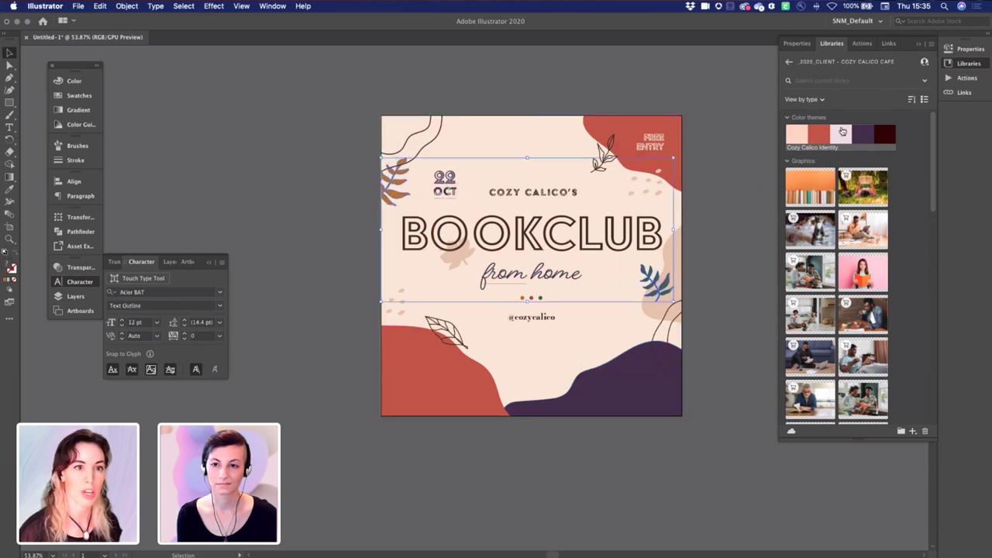
{"action": "key", "text": "slash"}
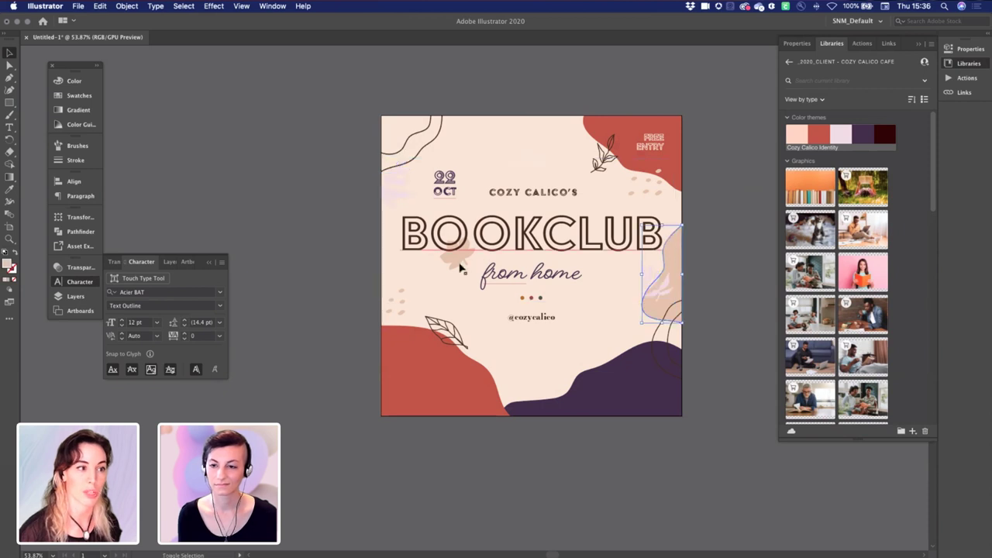
{"action": "left_click", "coordinate": [461, 262]}
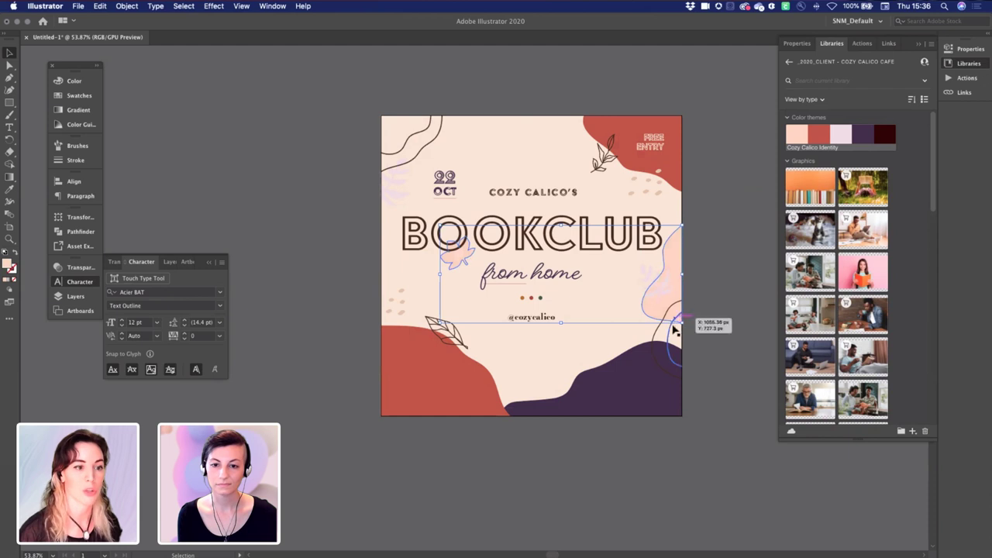
Select all lines with matching fill and stroke, then colour COZY CALICO'S the theme red.
{"action": "left_click", "coordinate": [678, 331]}
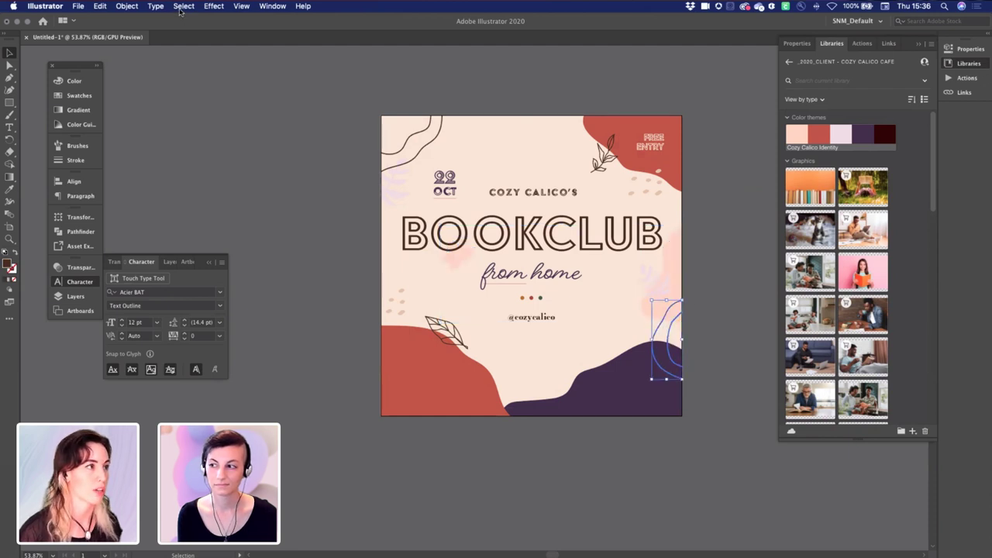
{"action": "left_click", "coordinate": [184, 6]}
{"action": "mouse_move", "coordinate": [204, 101]}
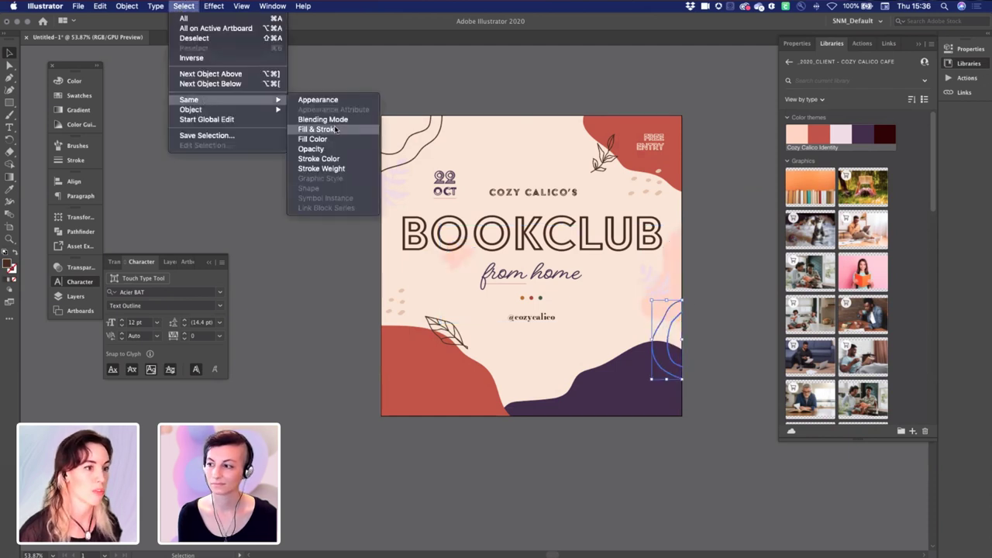
{"action": "left_click", "coordinate": [326, 129]}
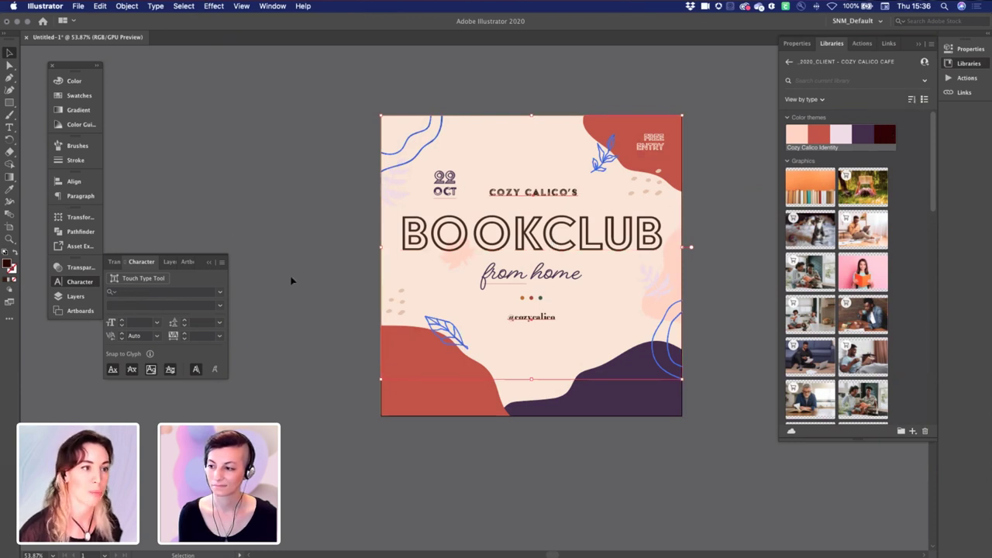
{"action": "left_click", "coordinate": [500, 194], "text": "shift"}
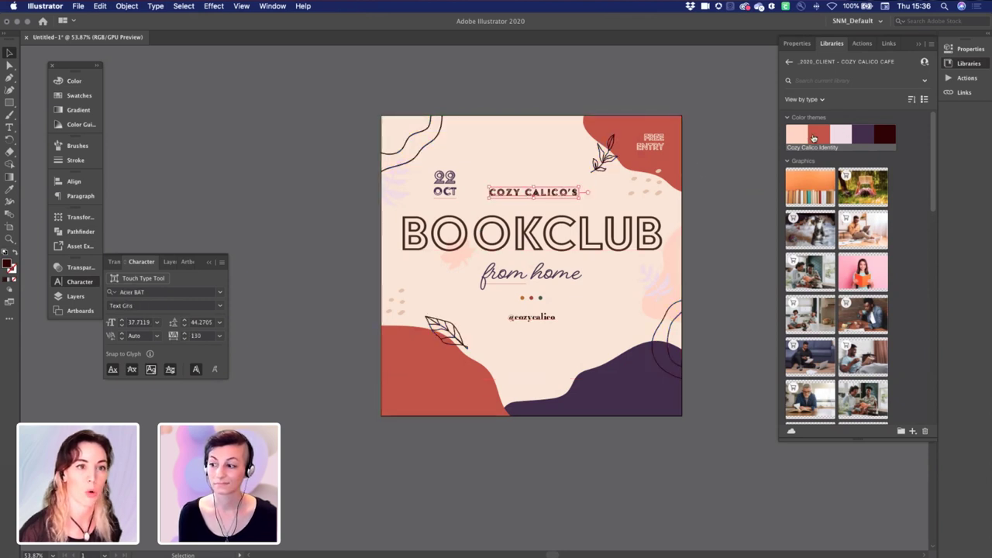
{"action": "left_click", "coordinate": [813, 138]}
Select the Background layer in the Layers panel.
{"action": "left_click", "coordinate": [312, 228]}
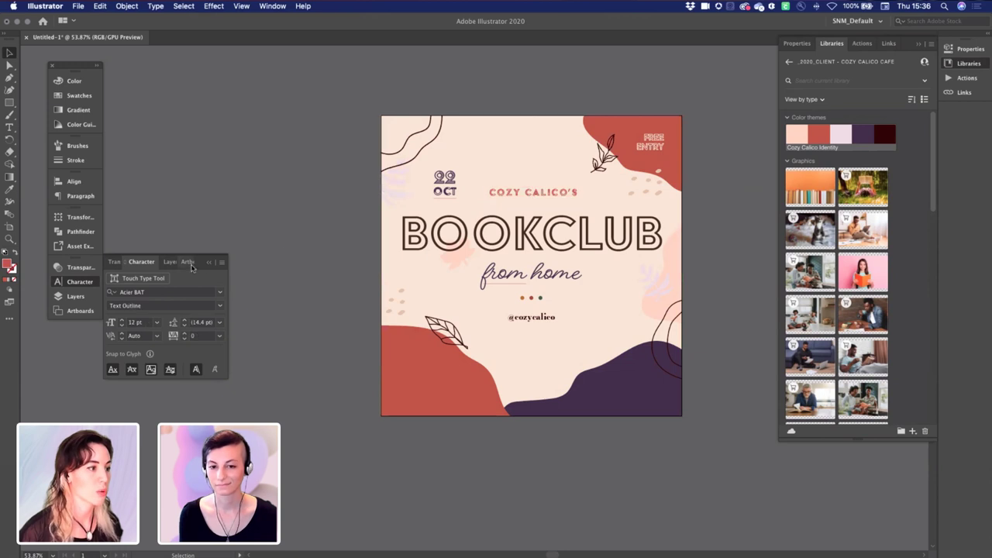
{"action": "left_click", "coordinate": [170, 262]}
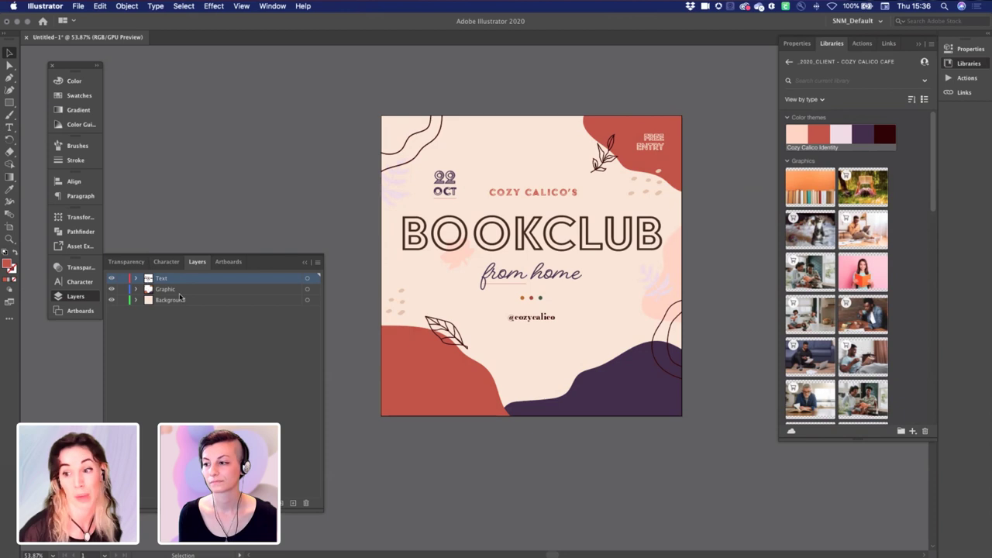
{"action": "left_click", "coordinate": [171, 300]}
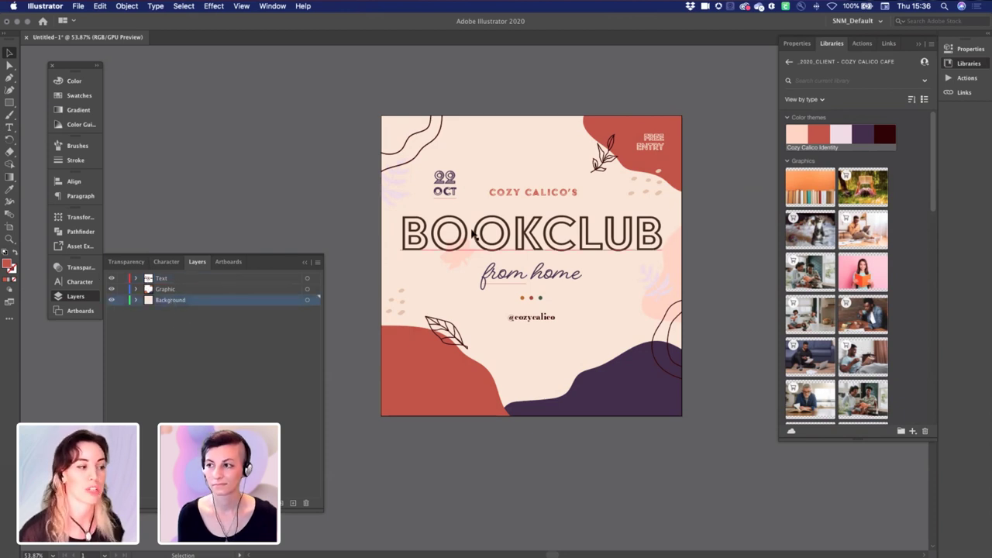
Search Adobe Stock for 'books' and save the stack-of-books photo to the library.
{"action": "left_click", "coordinate": [834, 81]}
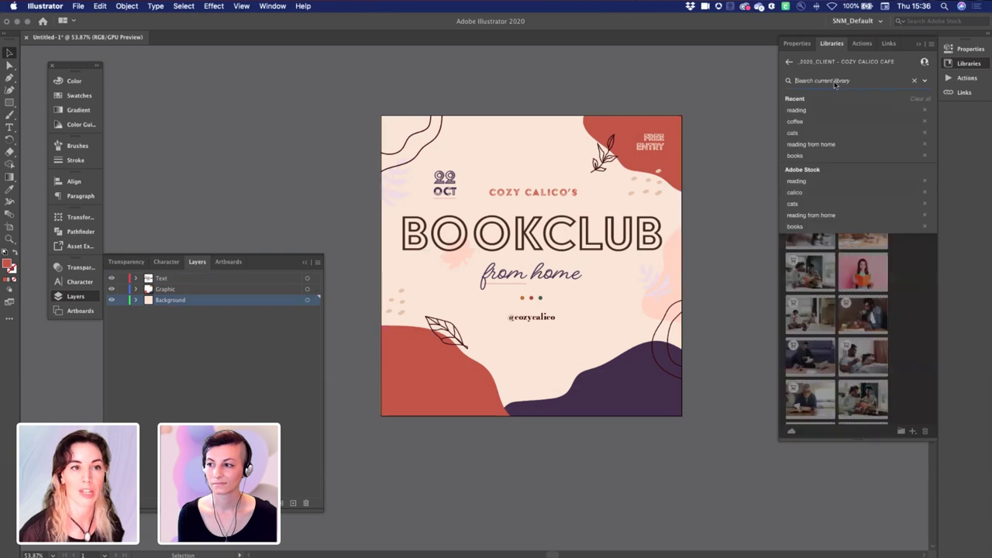
{"action": "type", "text": "books"}
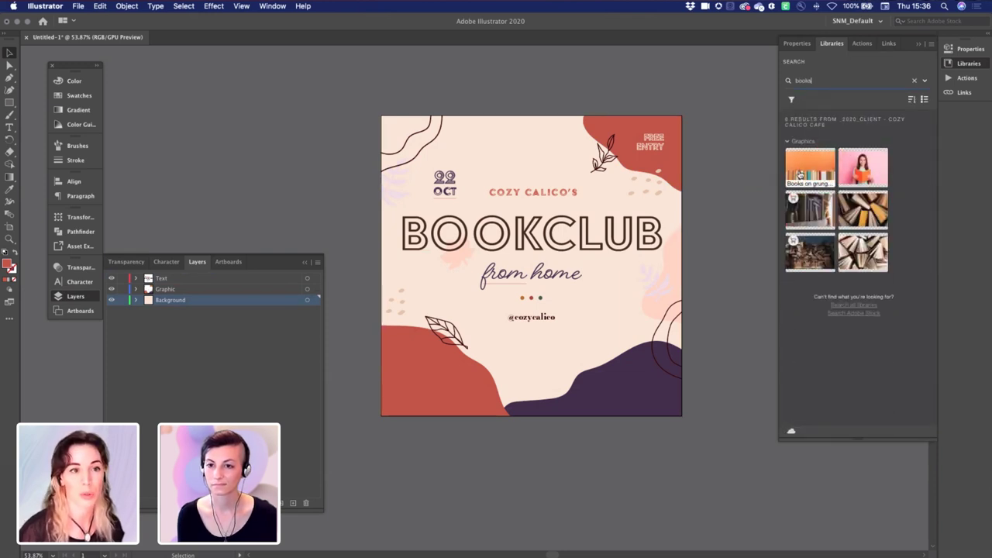
{"action": "mouse_move", "coordinate": [811, 168]}
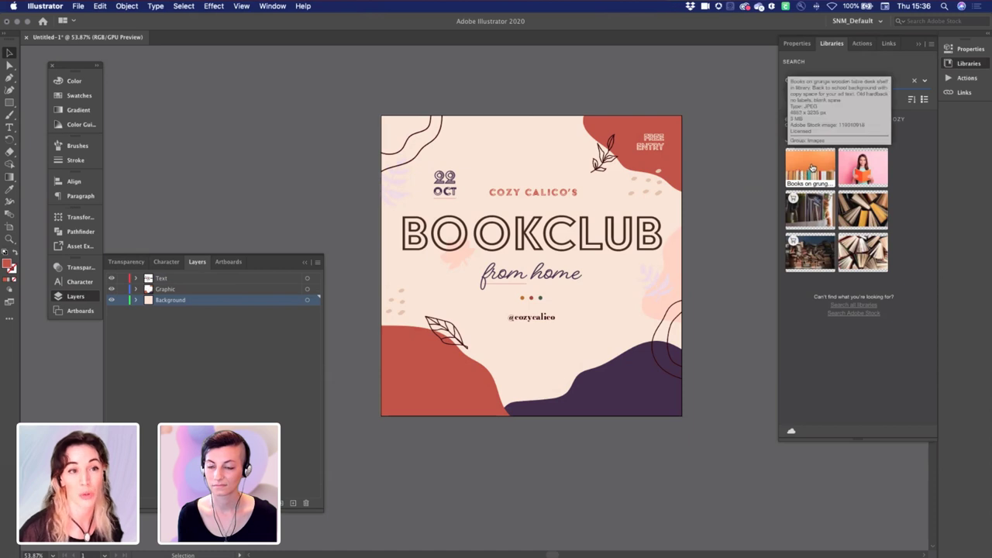
{"action": "left_click", "coordinate": [925, 81]}
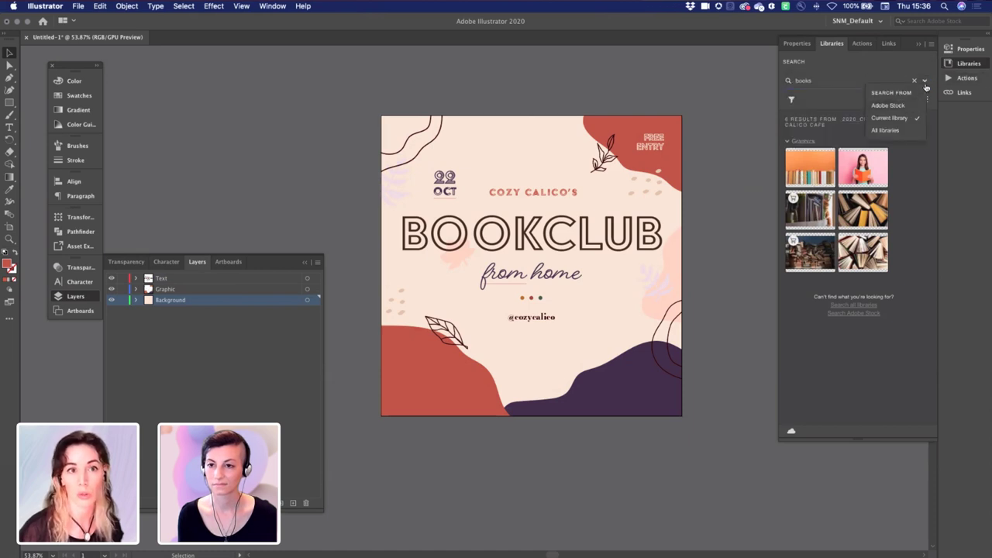
{"action": "left_click", "coordinate": [889, 105]}
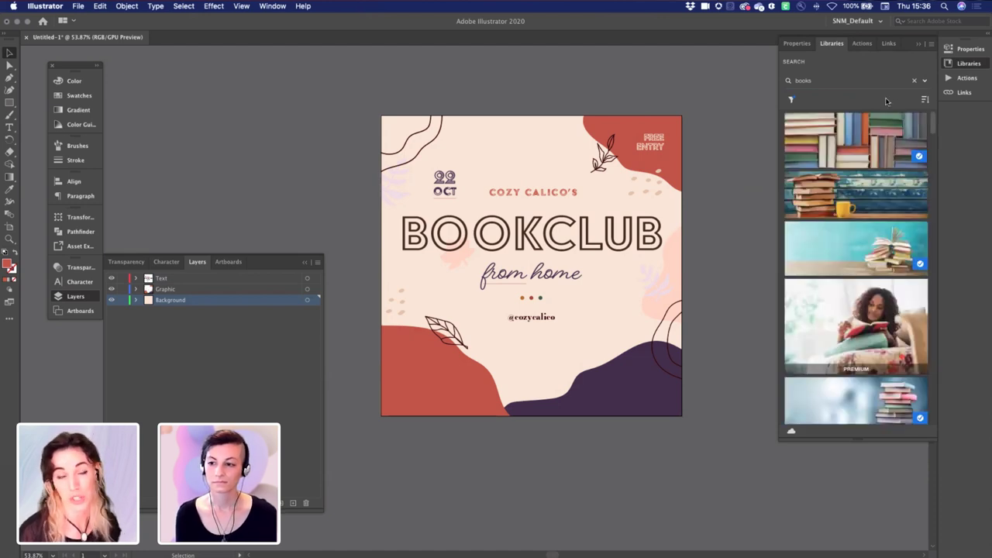
{"action": "scroll", "coordinate": [855, 139], "scroll_direction": "down", "scroll_amount": 3}
{"action": "scroll", "coordinate": [856, 138], "scroll_direction": "down", "scroll_amount": 3}
{"action": "scroll", "coordinate": [856, 138], "scroll_direction": "up", "scroll_amount": 5}
{"action": "mouse_move", "coordinate": [824, 186]}
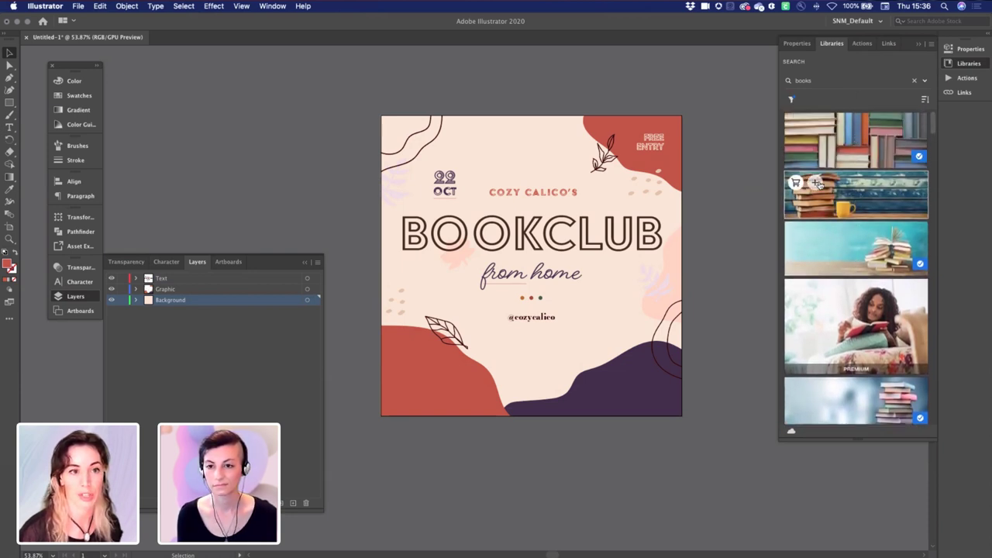
{"action": "left_click", "coordinate": [814, 182]}
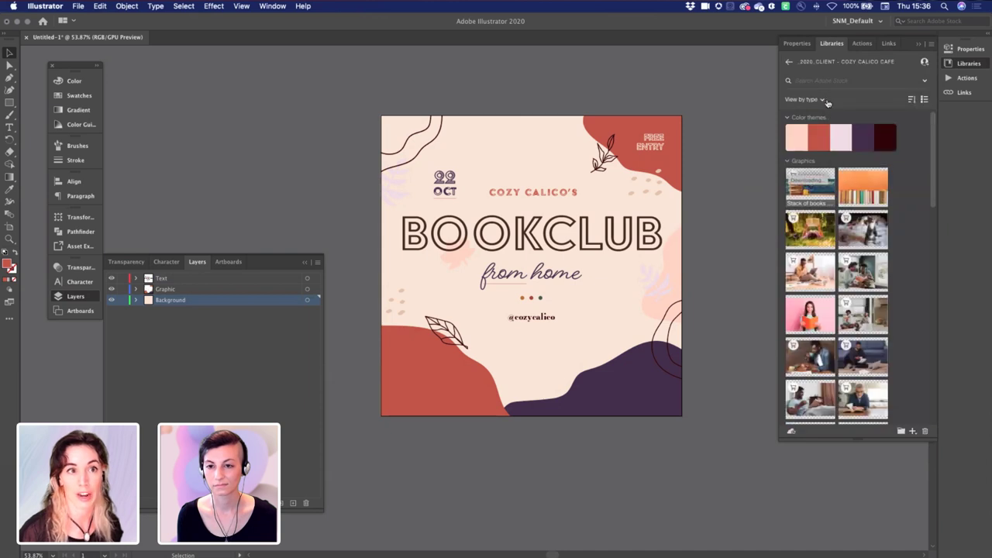
{"action": "left_click", "coordinate": [847, 80]}
Search Adobe Stock for 'cats', filtering the results to photos only.
{"action": "type", "text": "cats"}
{"action": "key", "text": "Return"}
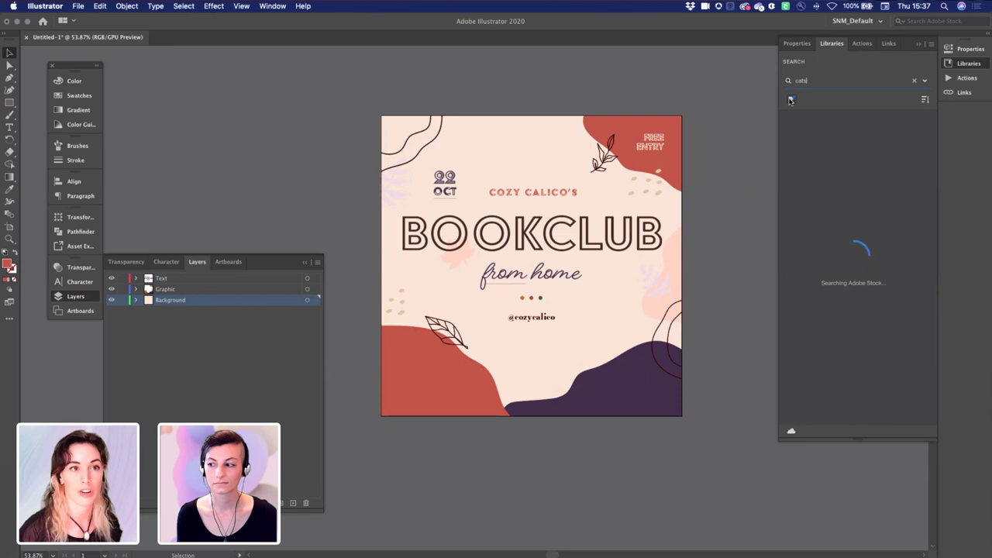
{"action": "left_click", "coordinate": [791, 100]}
{"action": "left_click", "coordinate": [811, 126]}
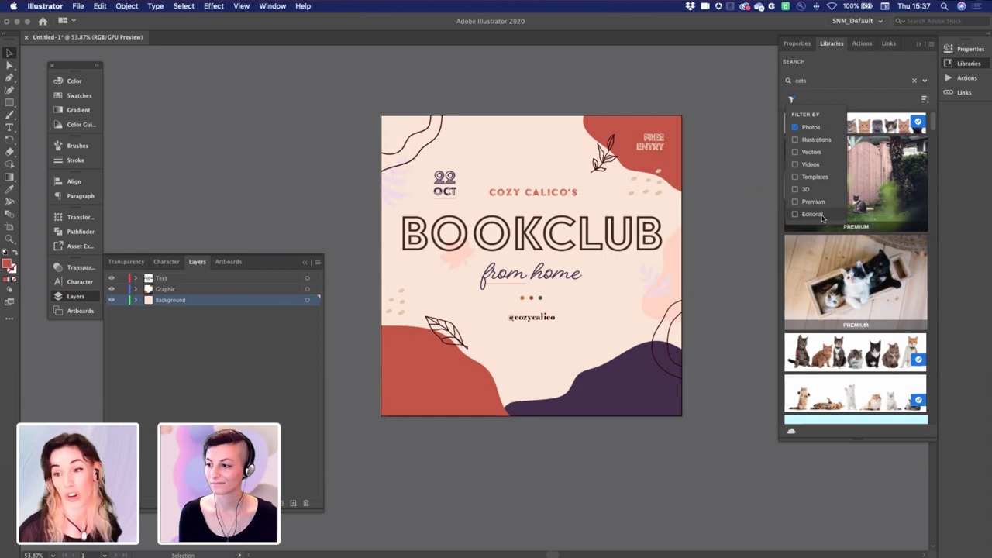
{"action": "left_click", "coordinate": [848, 73]}
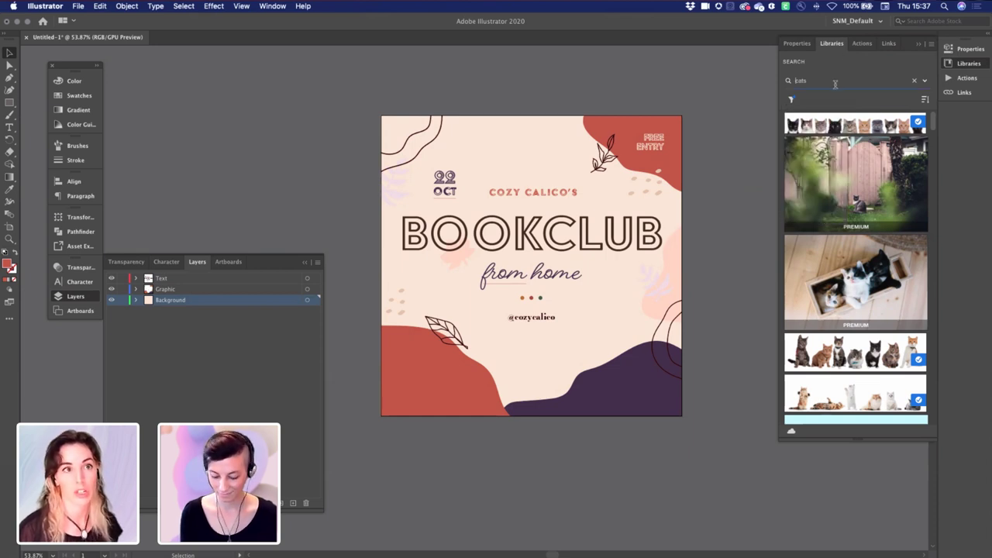
{"action": "scroll", "coordinate": [849, 169], "scroll_direction": "down", "scroll_amount": 2}
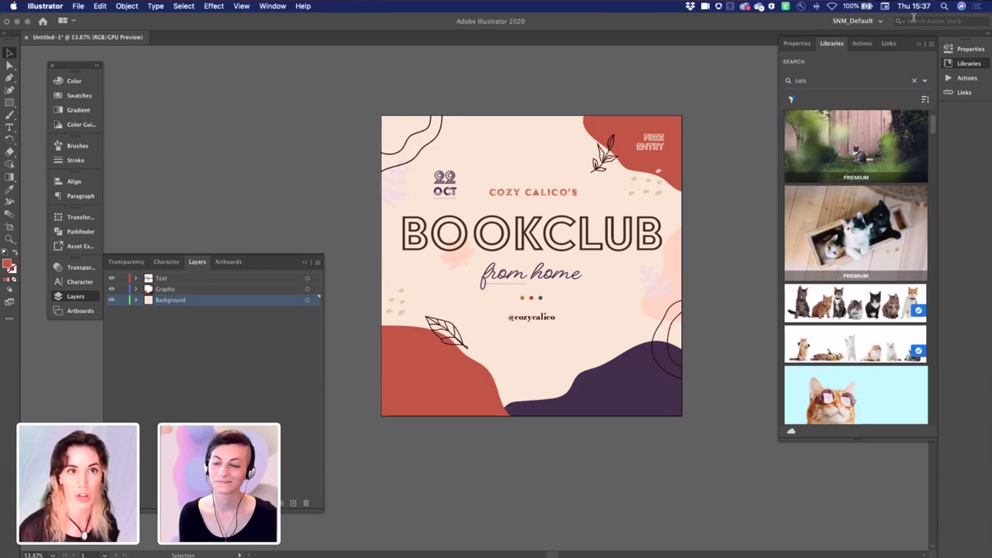
{"action": "left_click", "coordinate": [913, 21]}
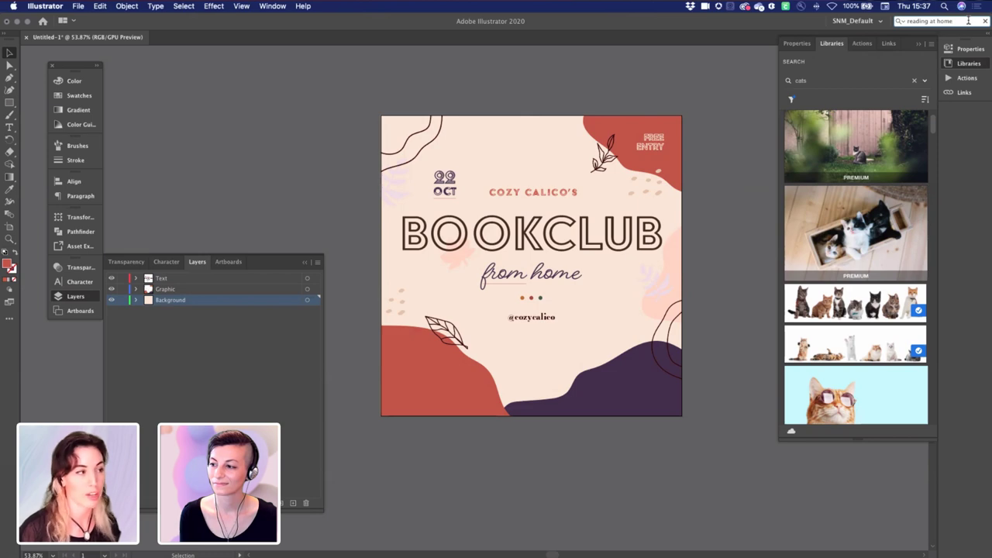
Bring up the Reading at home stock photo results in the browser, keeping the Featured sort.
{"action": "left_click", "coordinate": [991, 9]}
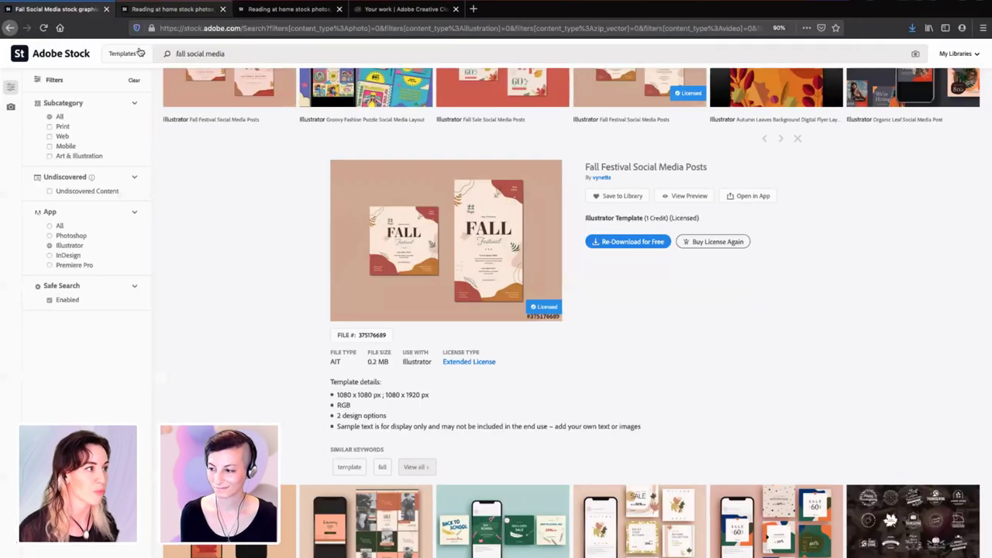
{"action": "left_click", "coordinate": [354, 9]}
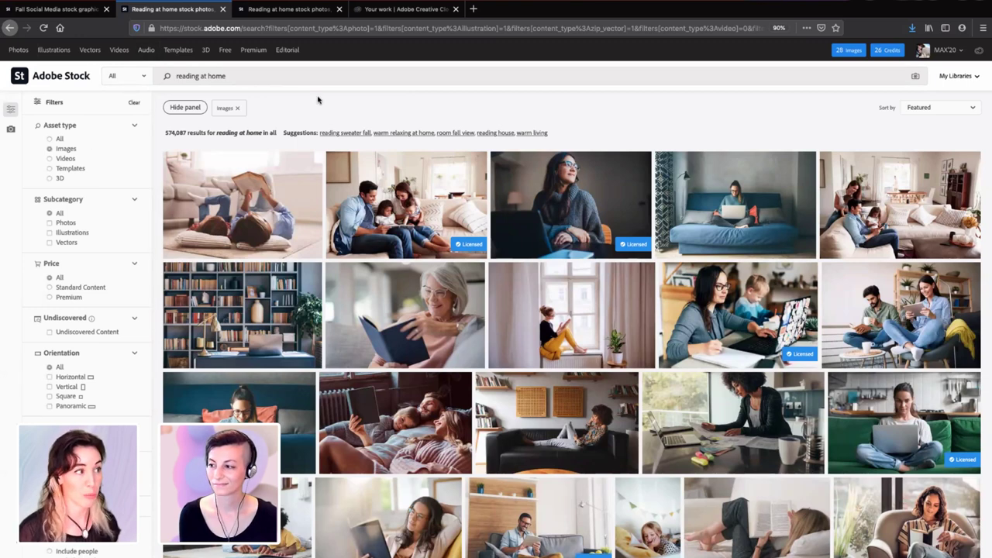
{"action": "scroll", "coordinate": [58, 171], "scroll_direction": "down", "scroll_amount": 3}
{"action": "scroll", "coordinate": [62, 193], "scroll_direction": "down", "scroll_amount": 4}
{"action": "scroll", "coordinate": [86, 258], "scroll_direction": "down", "scroll_amount": 4}
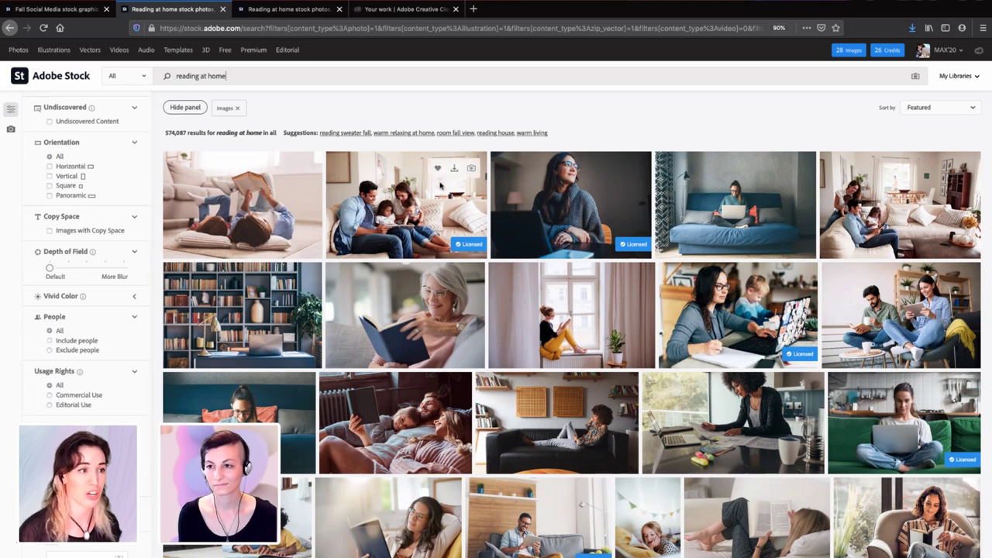
{"action": "left_click", "coordinate": [913, 110]}
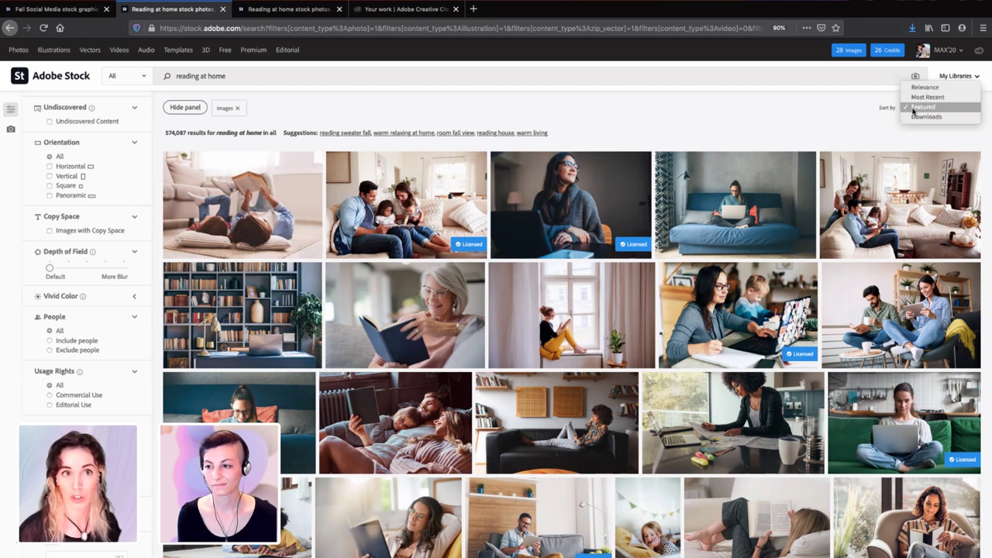
{"action": "left_click", "coordinate": [834, 105]}
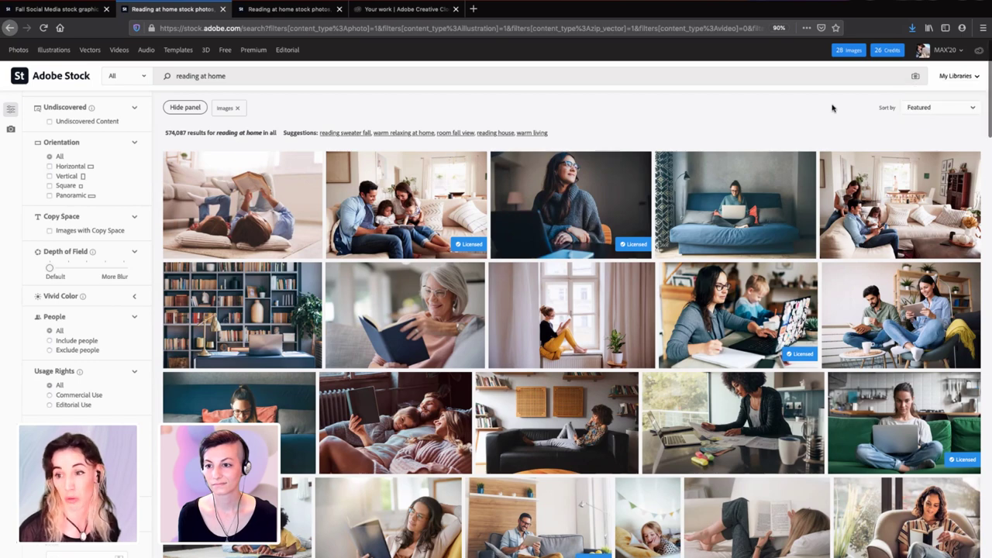
Save two reading photos to the Cozy Cat Cafe library and open the man-with-coffee photo's details.
{"action": "scroll", "coordinate": [721, 186], "scroll_direction": "down", "scroll_amount": 3}
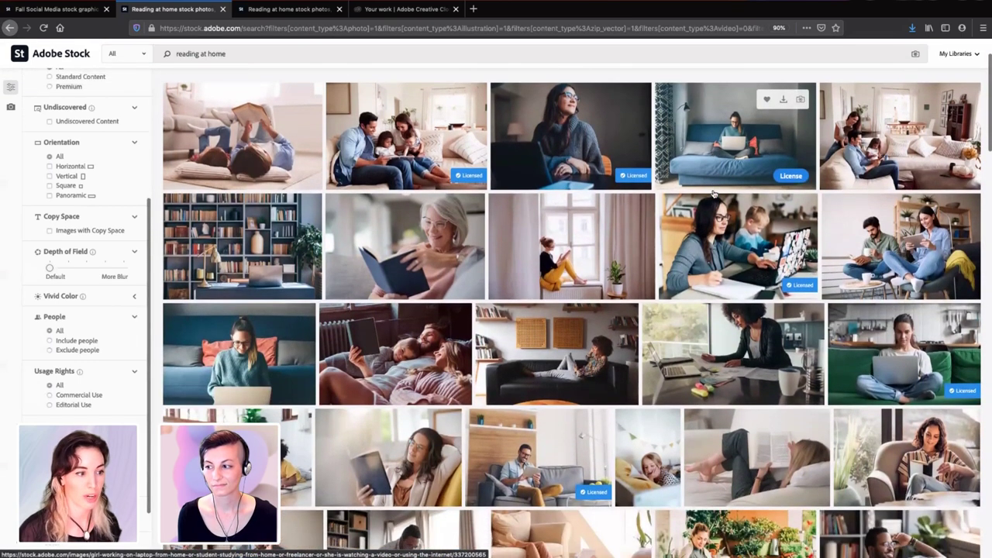
{"action": "scroll", "coordinate": [714, 193], "scroll_direction": "down", "scroll_amount": 5}
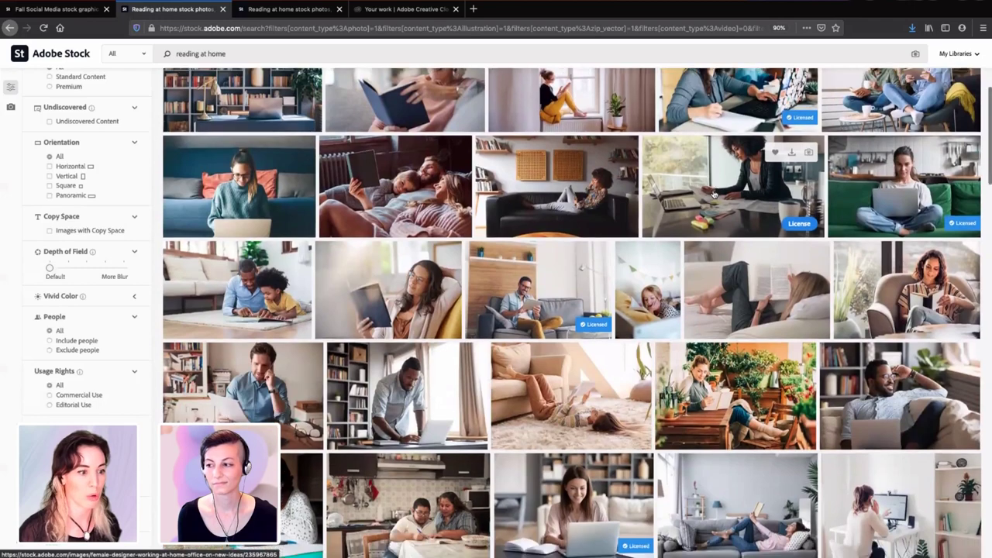
{"action": "scroll", "coordinate": [714, 194], "scroll_direction": "down", "scroll_amount": 2}
{"action": "scroll", "coordinate": [714, 194], "scroll_direction": "down", "scroll_amount": 1}
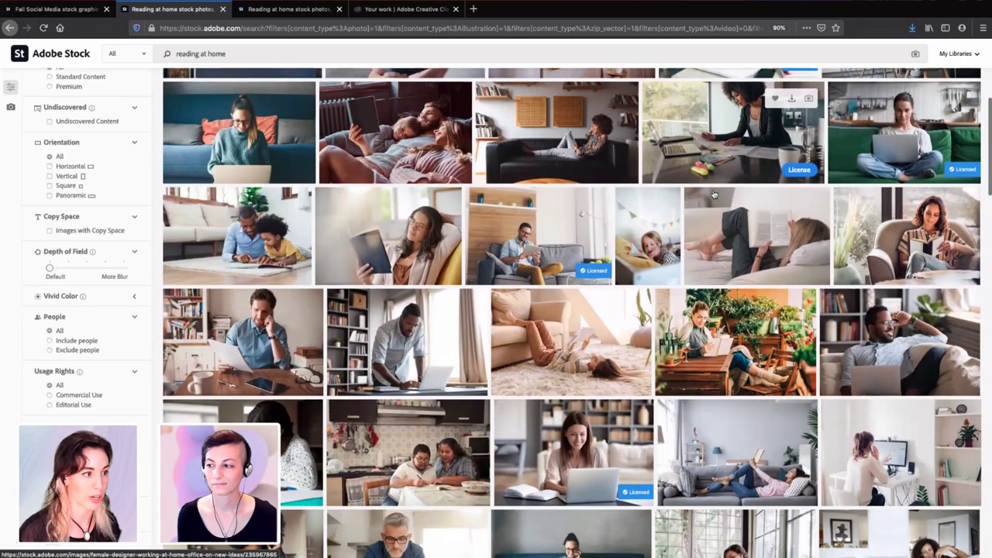
{"action": "scroll", "coordinate": [714, 194], "scroll_direction": "down", "scroll_amount": 3}
{"action": "scroll", "coordinate": [714, 194], "scroll_direction": "down", "scroll_amount": 5}
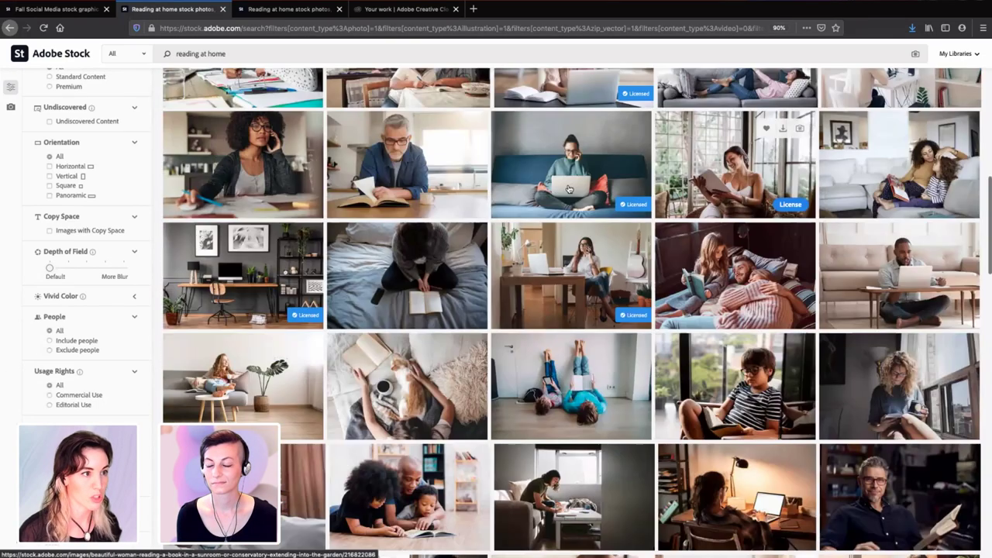
{"action": "scroll", "coordinate": [437, 200], "scroll_direction": "down", "scroll_amount": 3}
{"action": "left_click", "coordinate": [437, 196]}
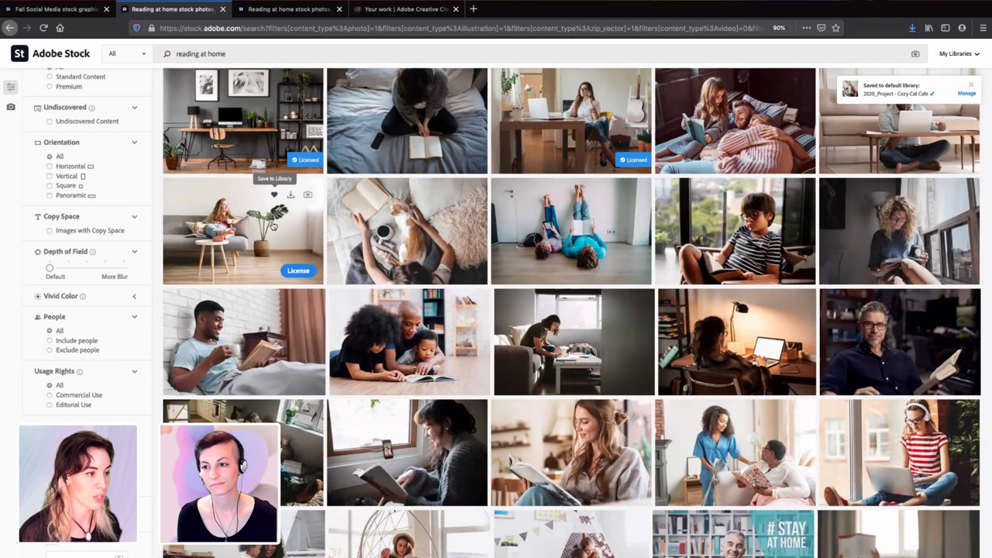
{"action": "left_click", "coordinate": [272, 196]}
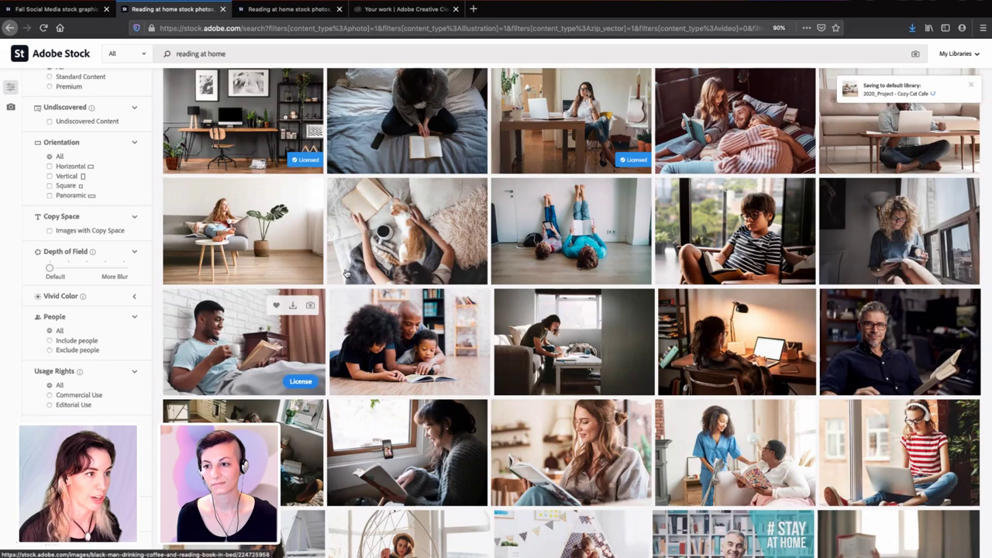
{"action": "left_click", "coordinate": [244, 341]}
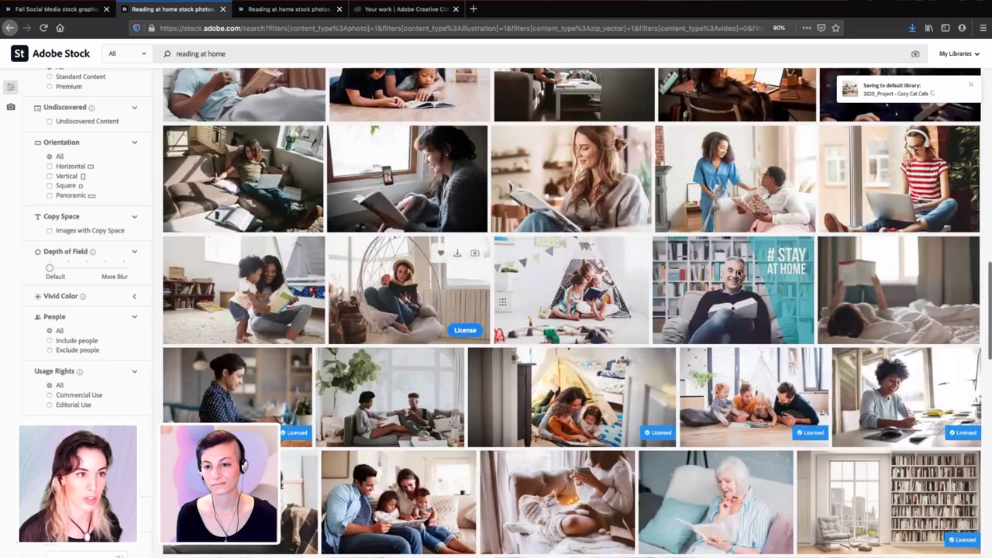
Save the man-with-coffee-in-bed photo to the library and find images similar to it.
{"action": "left_click", "coordinate": [624, 193]}
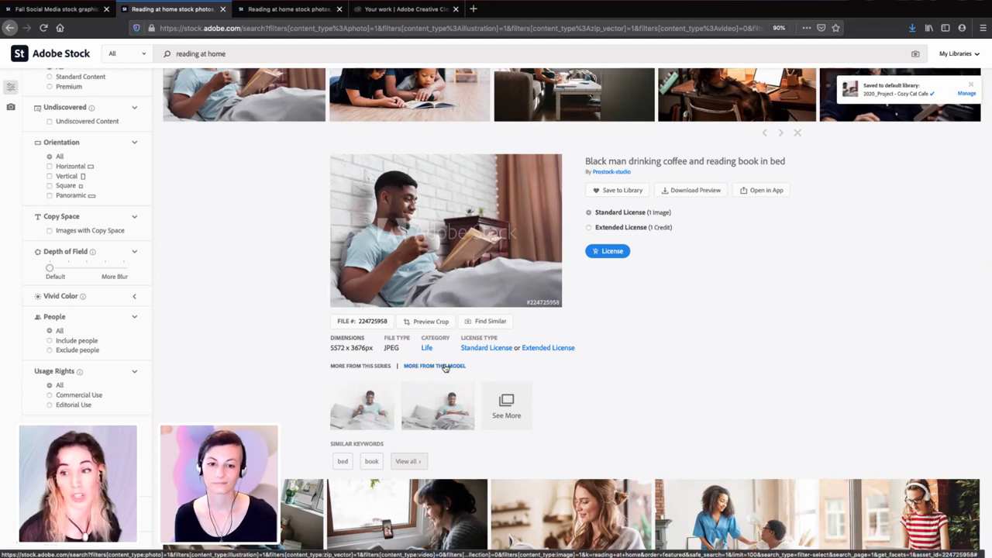
{"action": "left_click", "coordinate": [493, 321]}
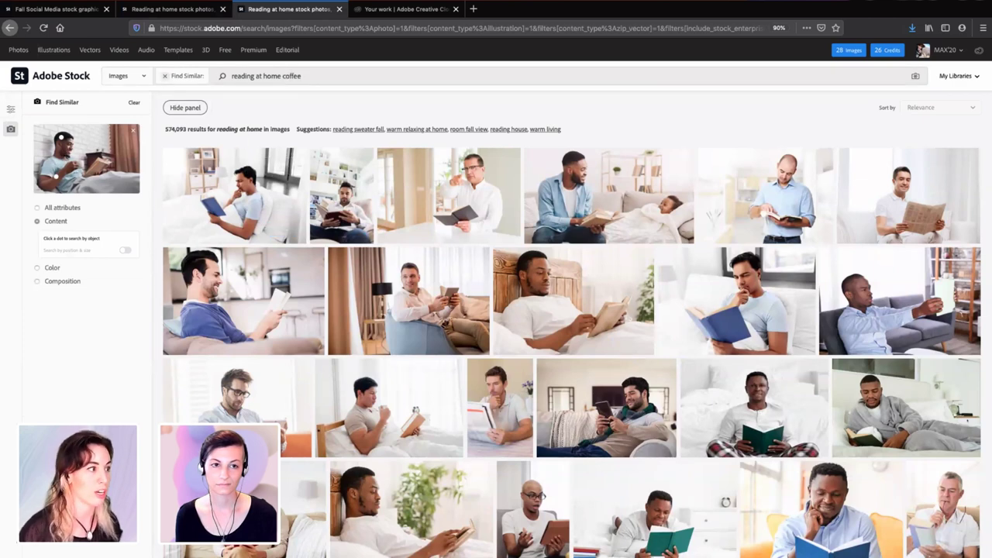
Match the similar results to the photo's subject and save the first matching image to the library.
{"action": "left_click", "coordinate": [55, 179]}
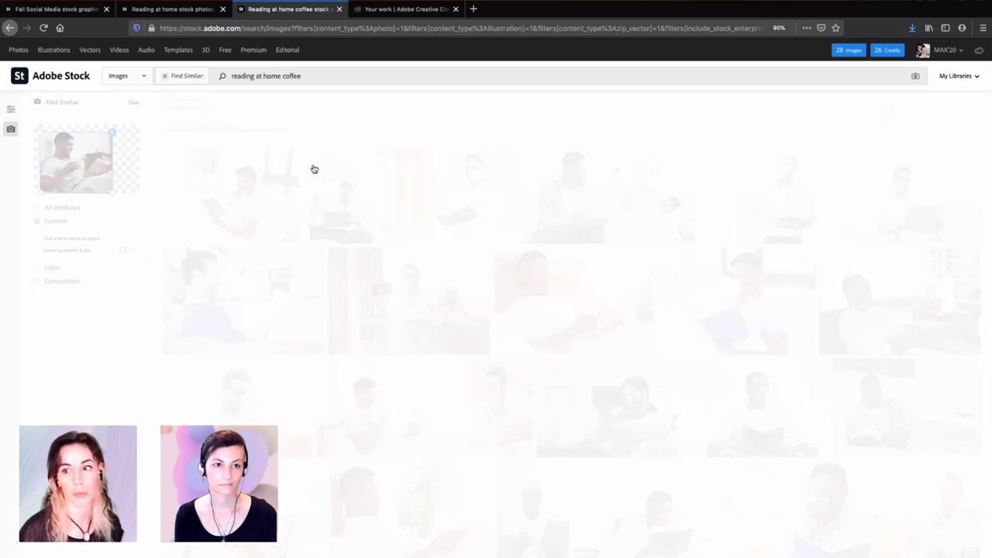
{"action": "scroll", "coordinate": [453, 228], "scroll_direction": "down", "scroll_amount": 1}
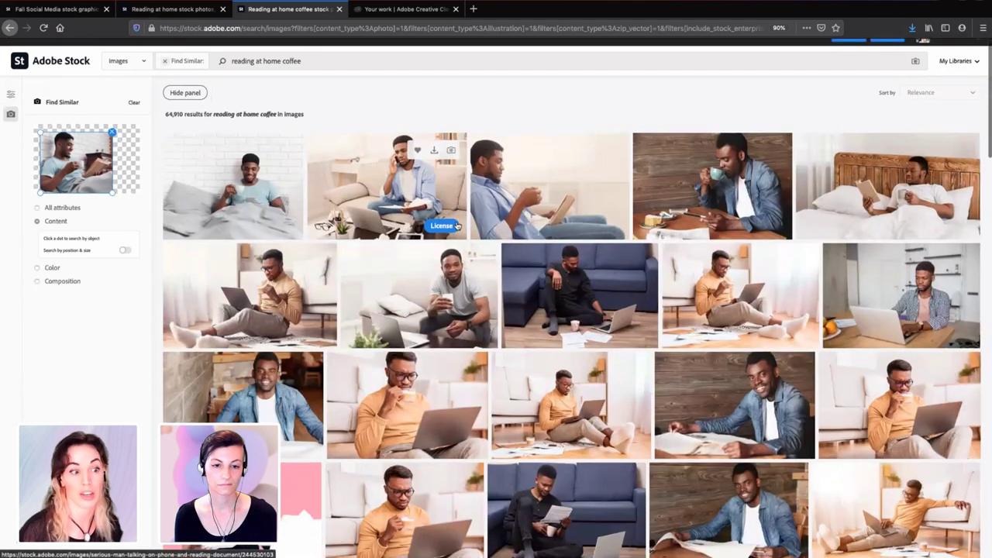
{"action": "scroll", "coordinate": [457, 225], "scroll_direction": "down", "scroll_amount": 2}
{"action": "scroll", "coordinate": [458, 225], "scroll_direction": "down", "scroll_amount": 2}
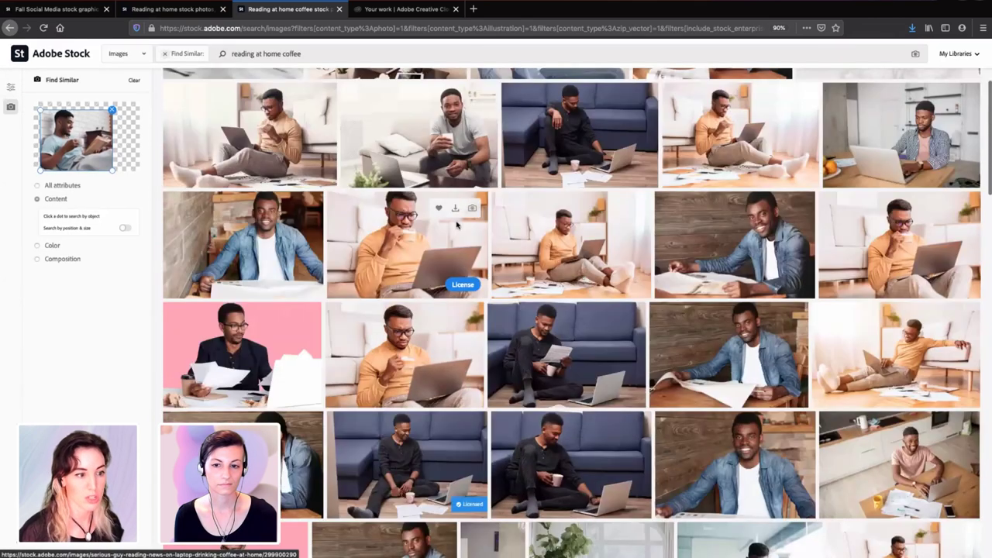
{"action": "scroll", "coordinate": [457, 225], "scroll_direction": "down", "scroll_amount": 5}
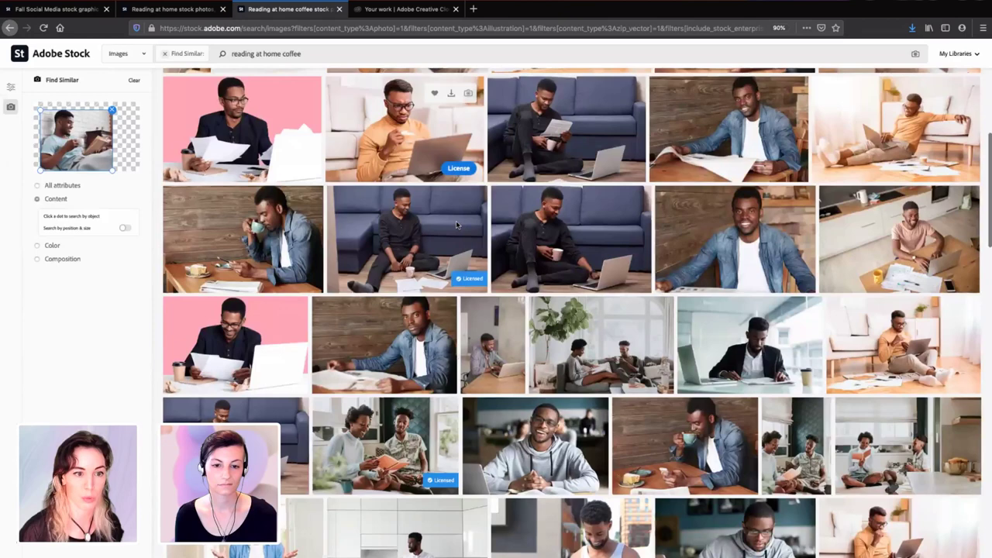
{"action": "scroll", "coordinate": [457, 226], "scroll_direction": "down", "scroll_amount": 3}
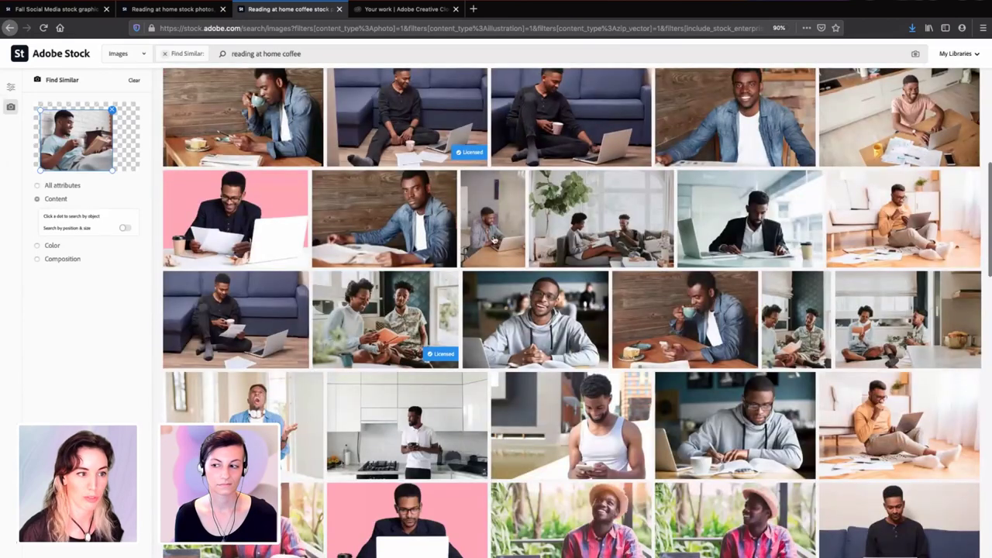
{"action": "scroll", "coordinate": [496, 240], "scroll_direction": "down", "scroll_amount": 1}
{"action": "scroll", "coordinate": [839, 259], "scroll_direction": "down", "scroll_amount": 2}
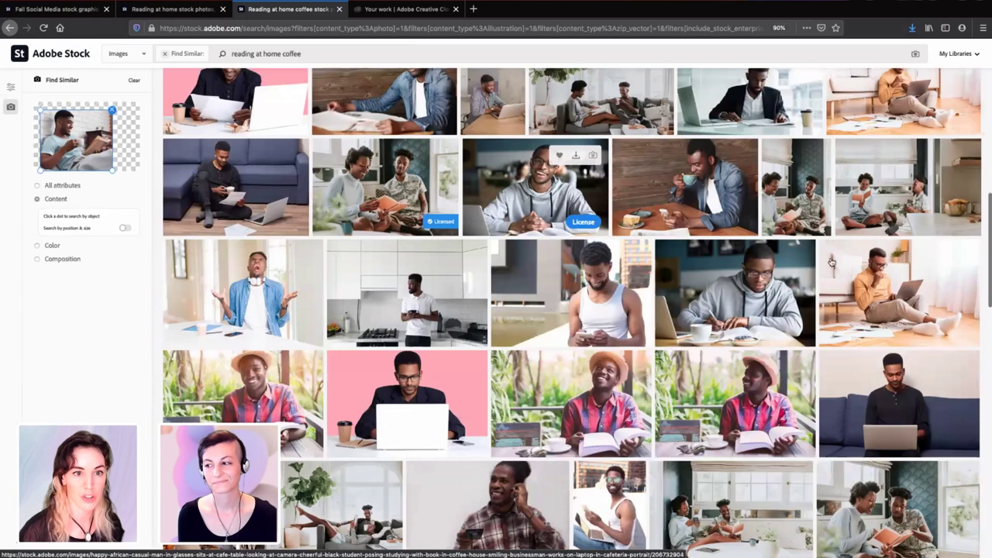
{"action": "left_click", "coordinate": [934, 257]}
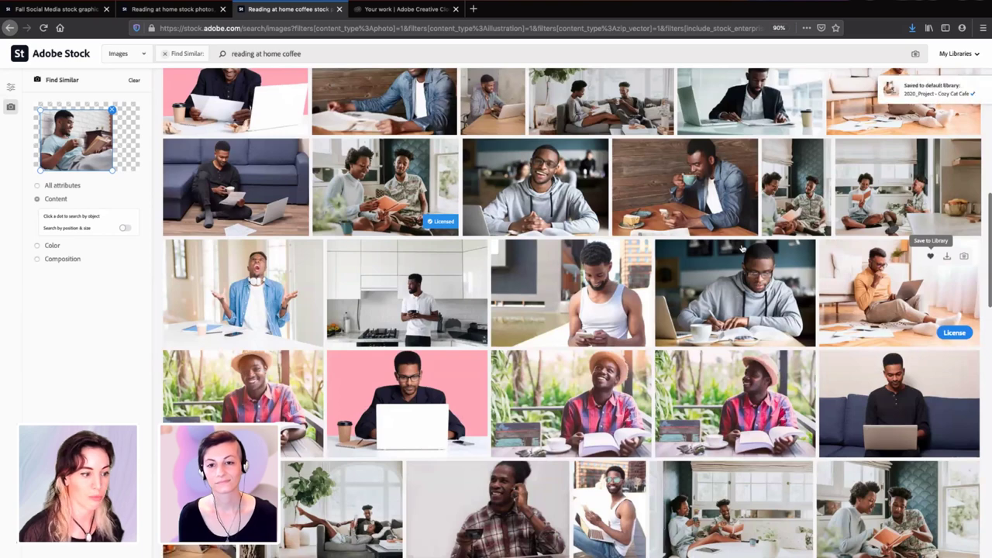
Save the reading-couple and couple-at-table images to the Cozy Cat Cafe library.
{"action": "scroll", "coordinate": [742, 248], "scroll_direction": "down", "scroll_amount": 1}
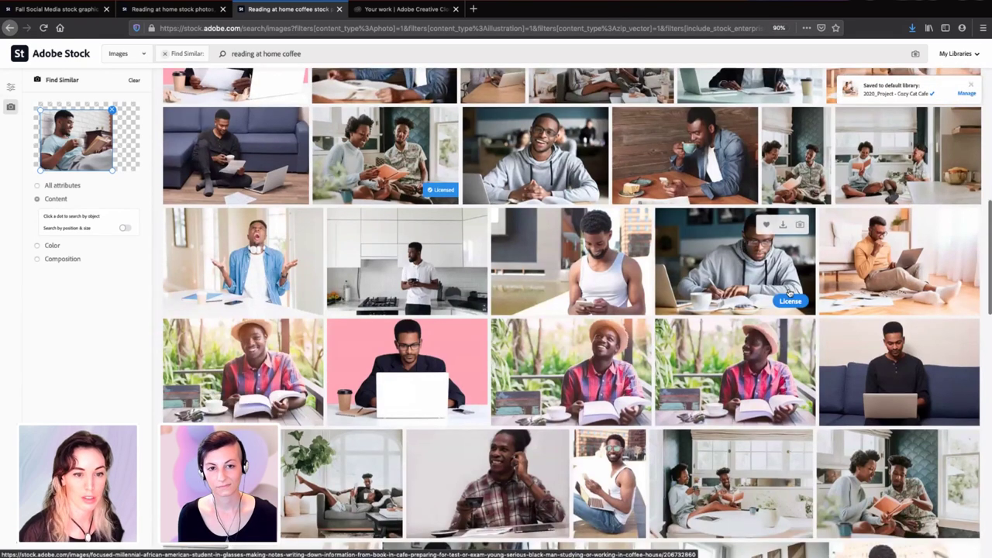
{"action": "scroll", "coordinate": [831, 338], "scroll_direction": "down", "scroll_amount": 2}
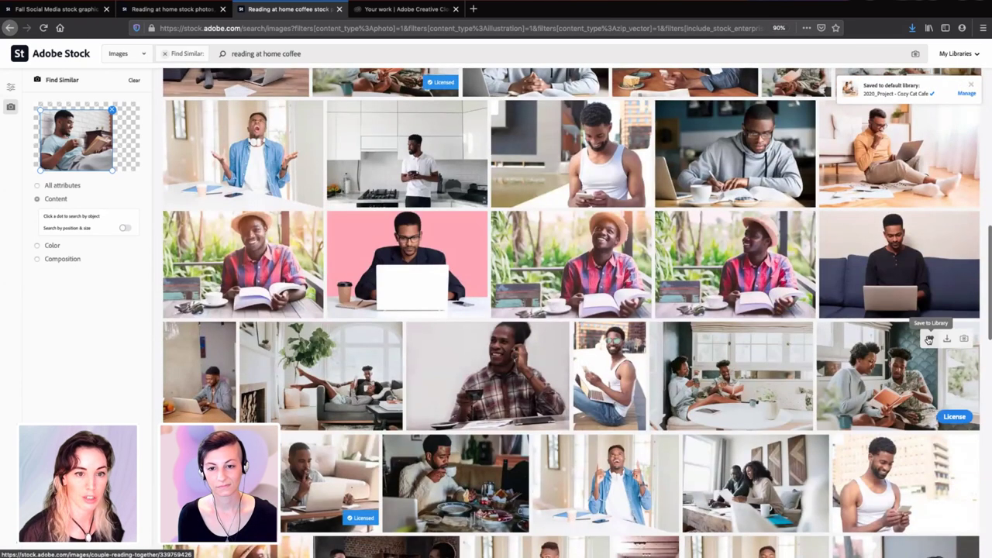
{"action": "left_click", "coordinate": [928, 339]}
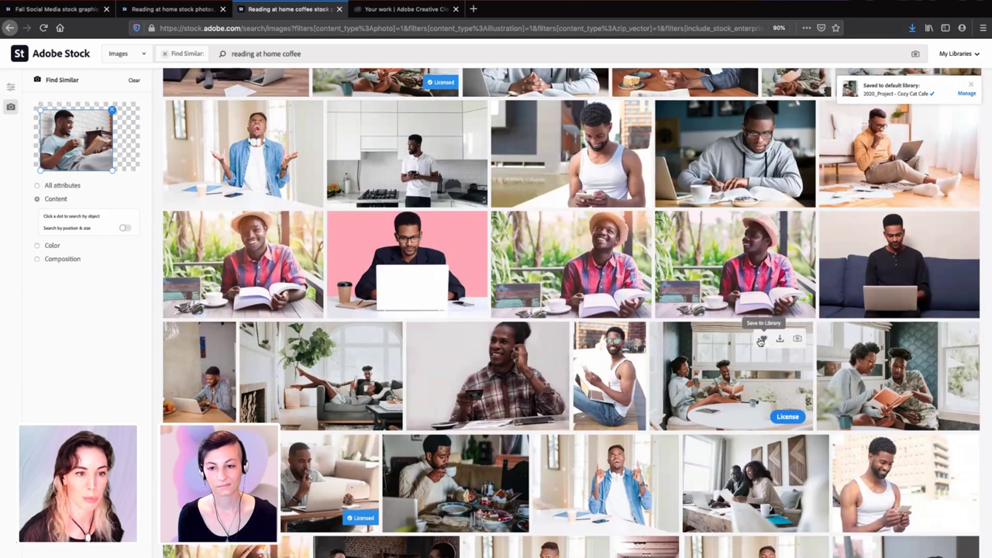
{"action": "left_click", "coordinate": [762, 341]}
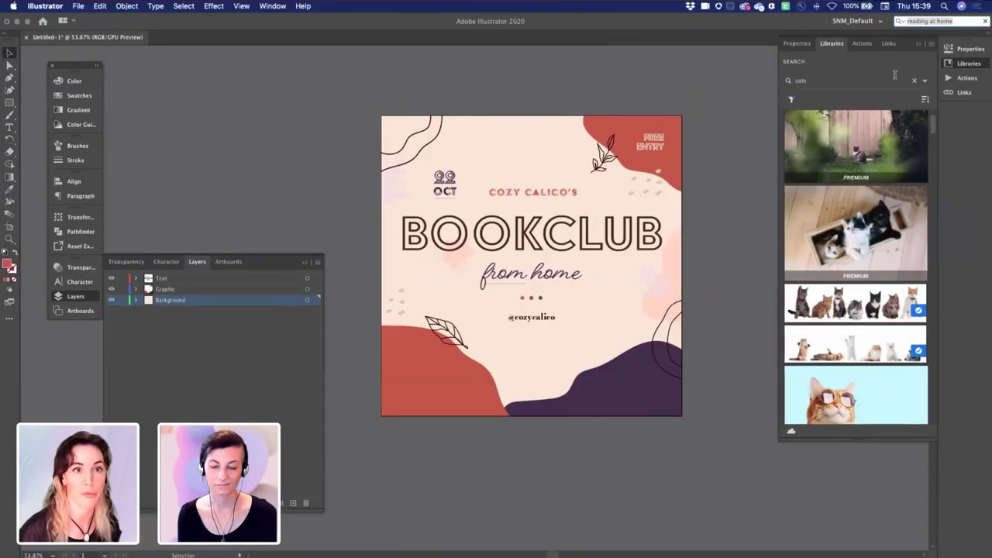
Place the Black couple cuddling photo from the Cozy Calico Cafe library over the artboard.
{"action": "left_click", "coordinate": [915, 80]}
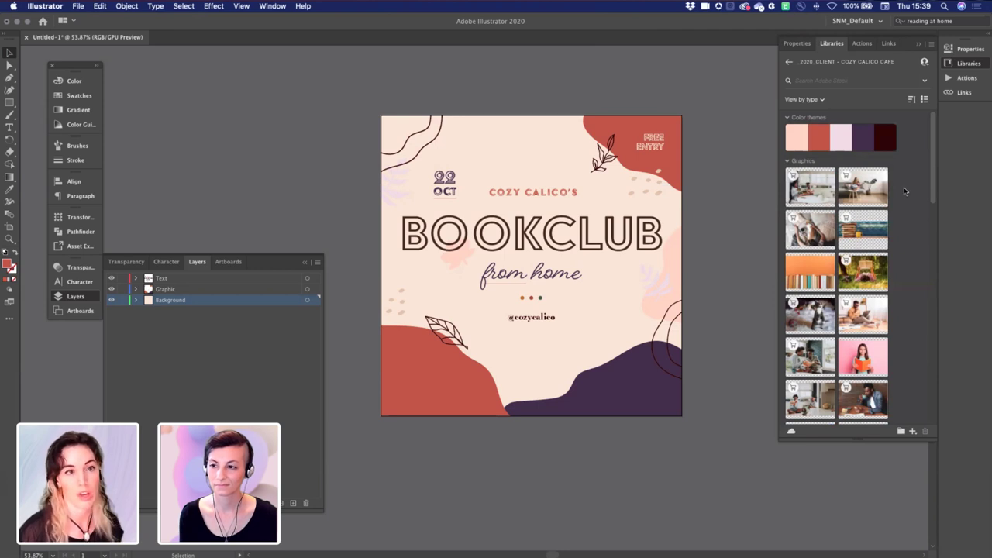
{"action": "mouse_move", "coordinate": [811, 189]}
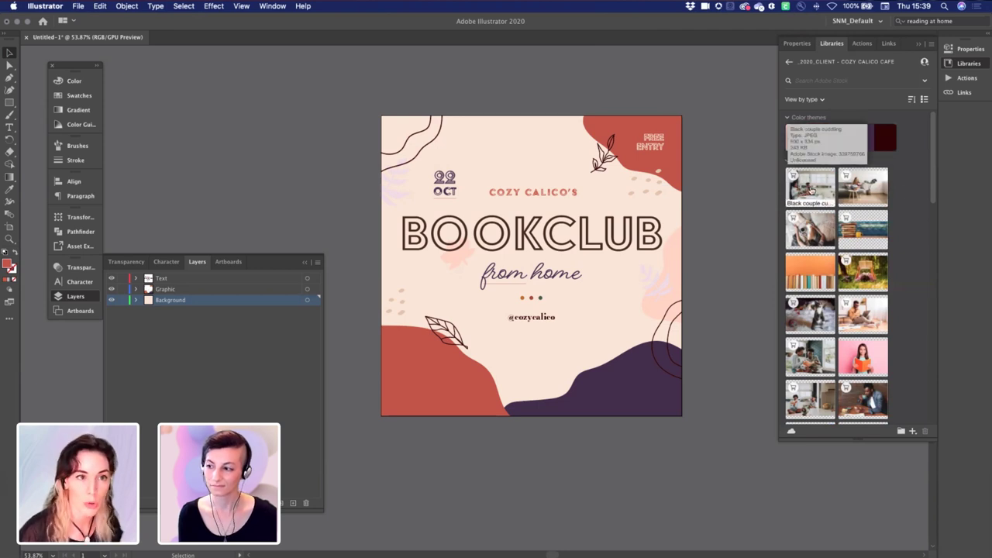
{"action": "left_click_drag", "start_coordinate": [811, 189], "coordinate": [504, 214]}
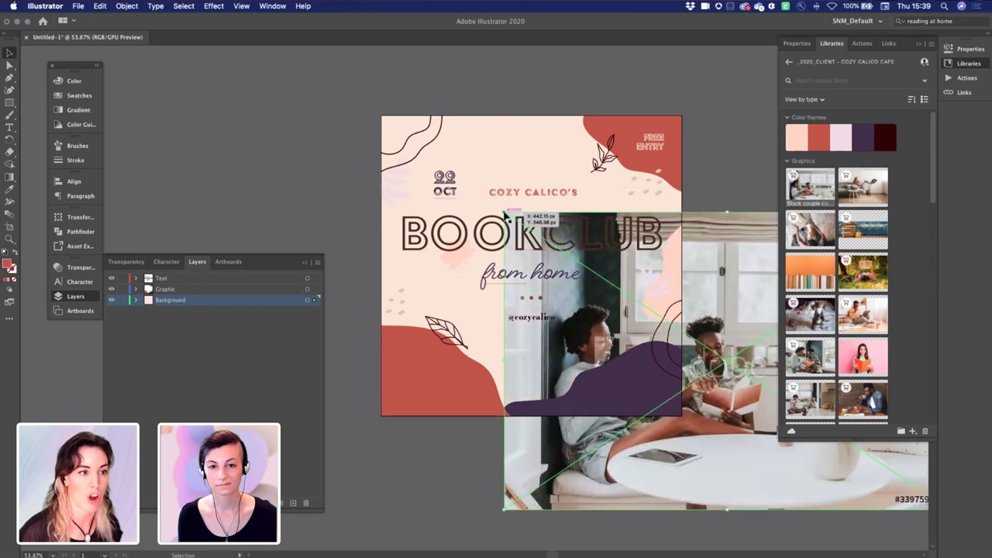
{"action": "left_click_drag", "start_coordinate": [745, 429], "coordinate": [567, 330]}
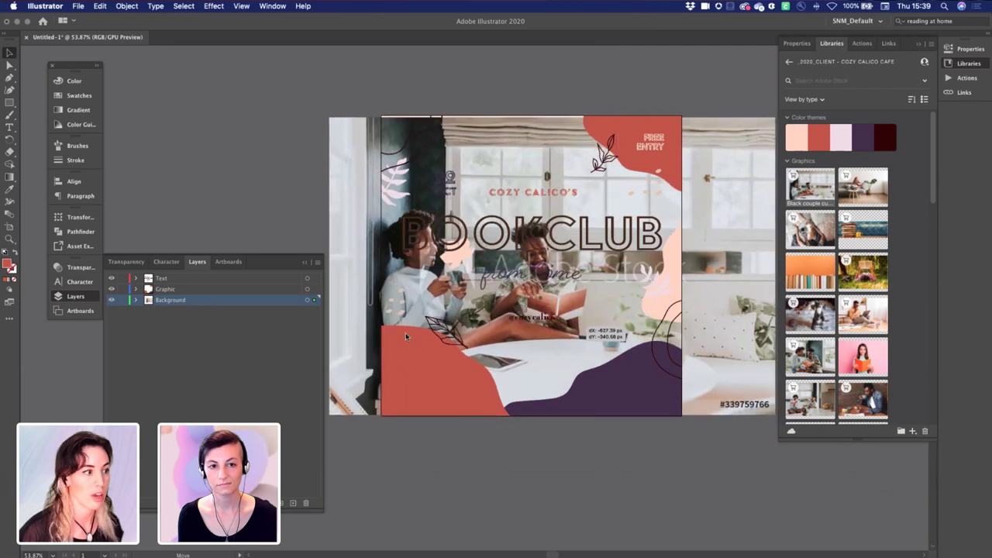
Move the photo beneath the Background layer's rectangle and clip it to that rectangle.
{"action": "left_click", "coordinate": [135, 300]}
{"action": "left_click_drag", "start_coordinate": [186, 315], "coordinate": [194, 327]}
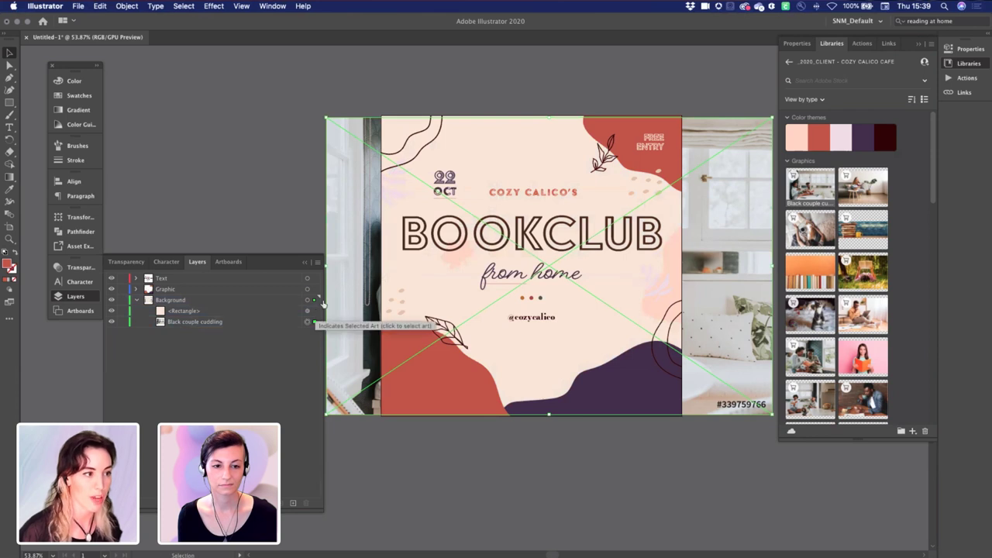
{"action": "left_click", "coordinate": [316, 311]}
{"action": "right_click", "coordinate": [393, 278]}
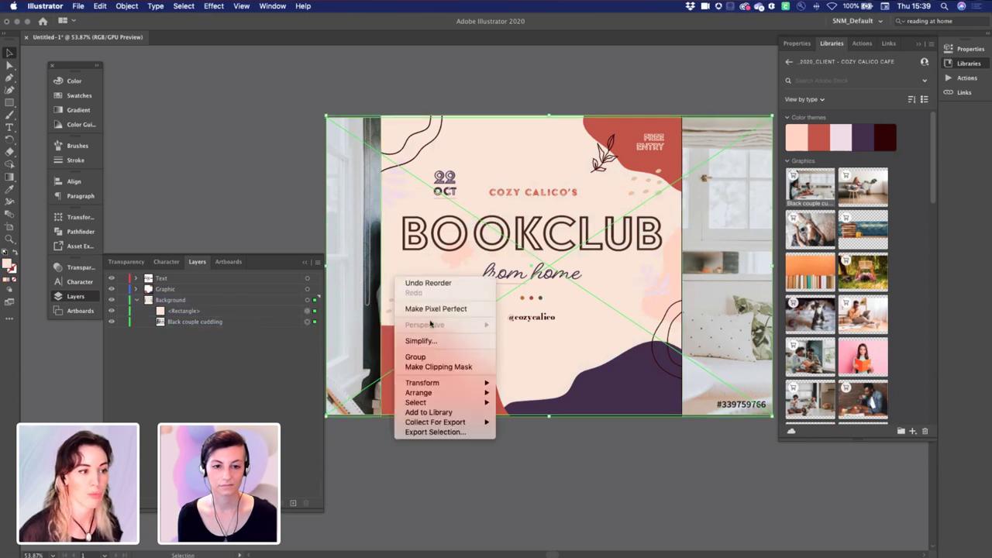
{"action": "left_click", "coordinate": [444, 367]}
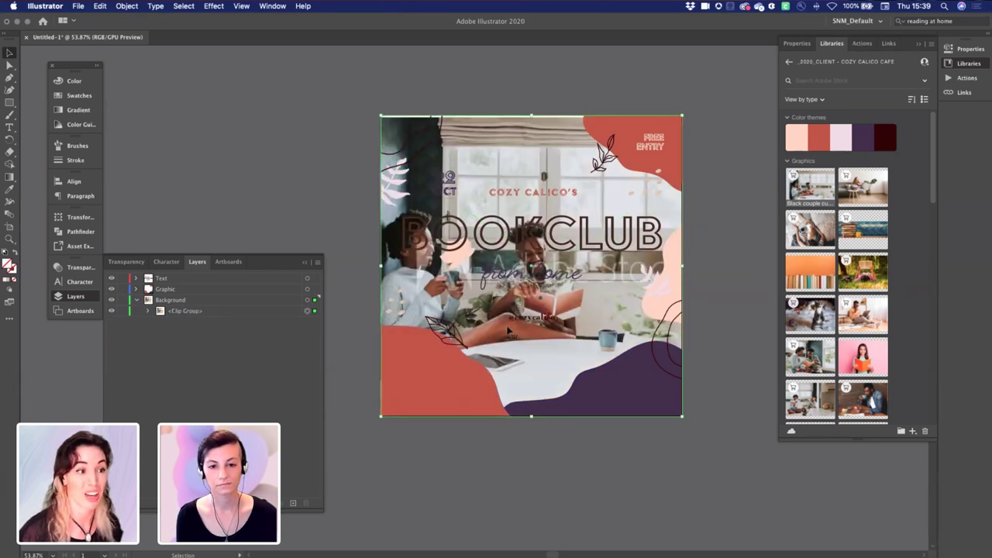
License the placed stock photo and set its opacity to 30%.
{"action": "left_click", "coordinate": [793, 175]}
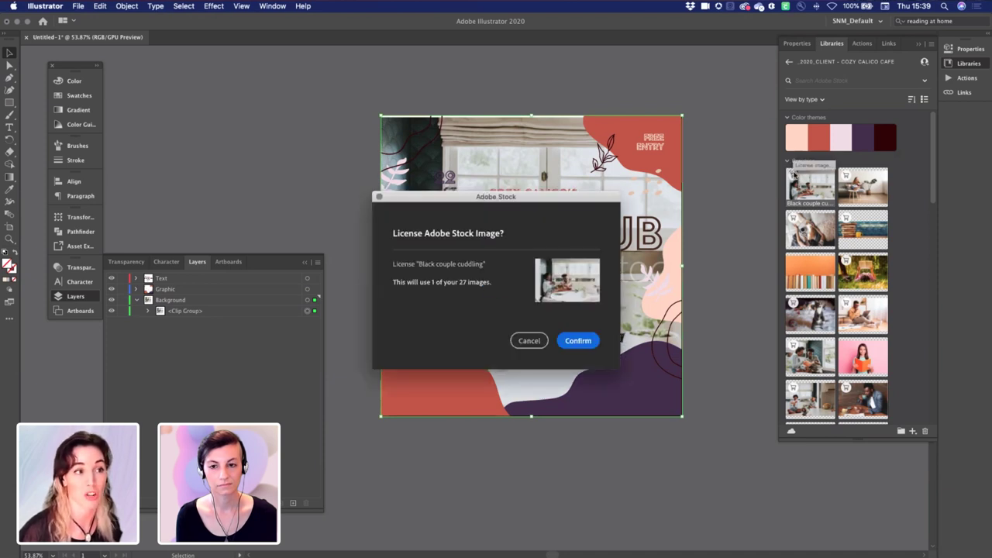
{"action": "left_click", "coordinate": [583, 344]}
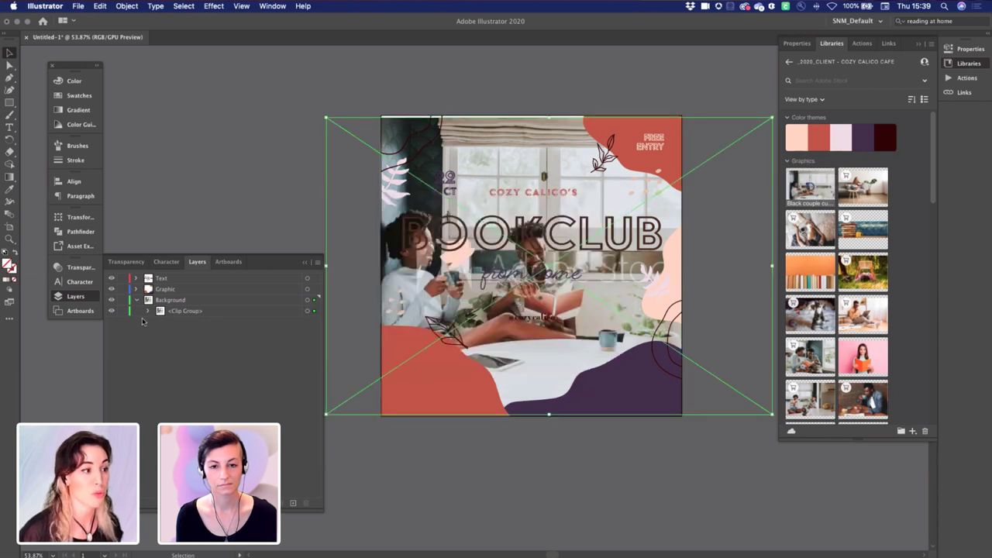
{"action": "left_click", "coordinate": [130, 262]}
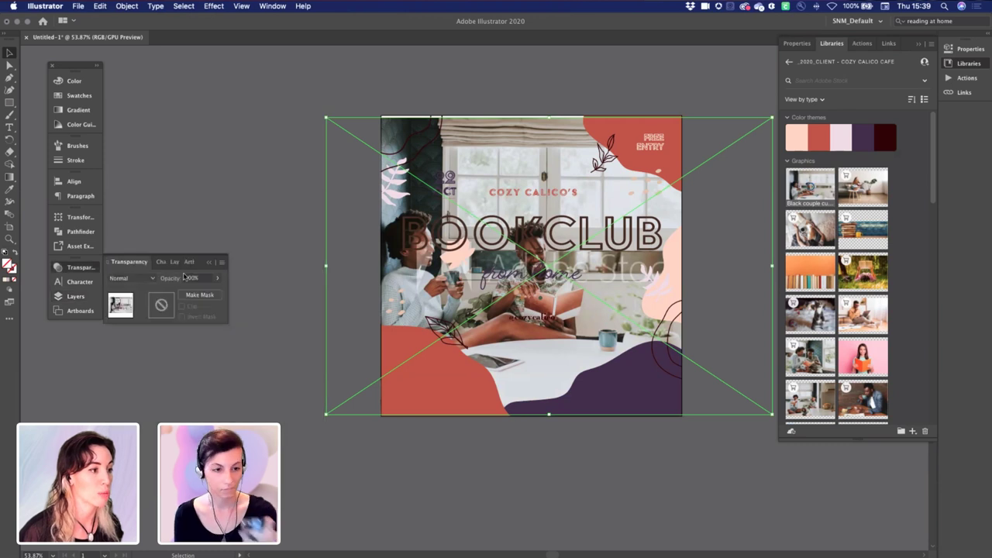
{"action": "left_click", "coordinate": [190, 279]}
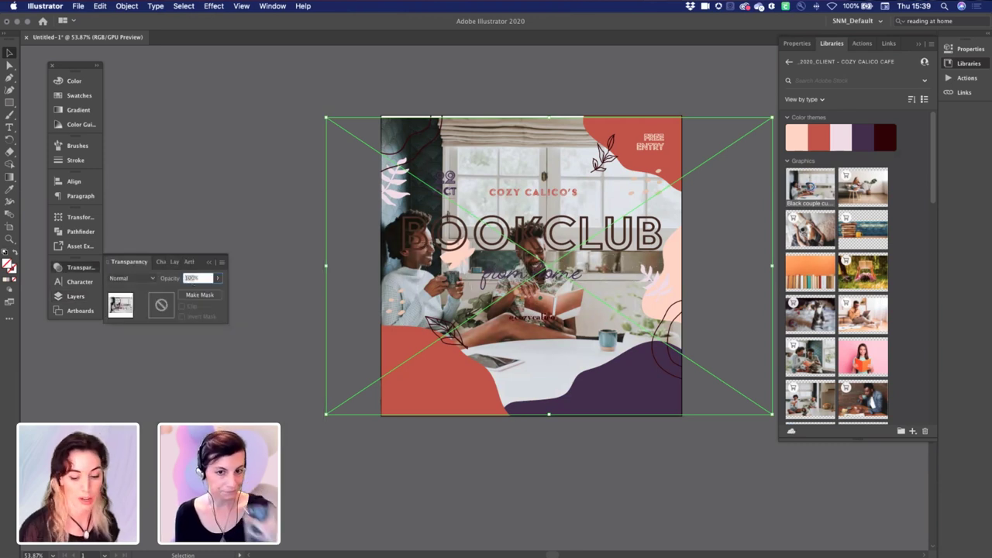
{"action": "key", "text": "Return"}
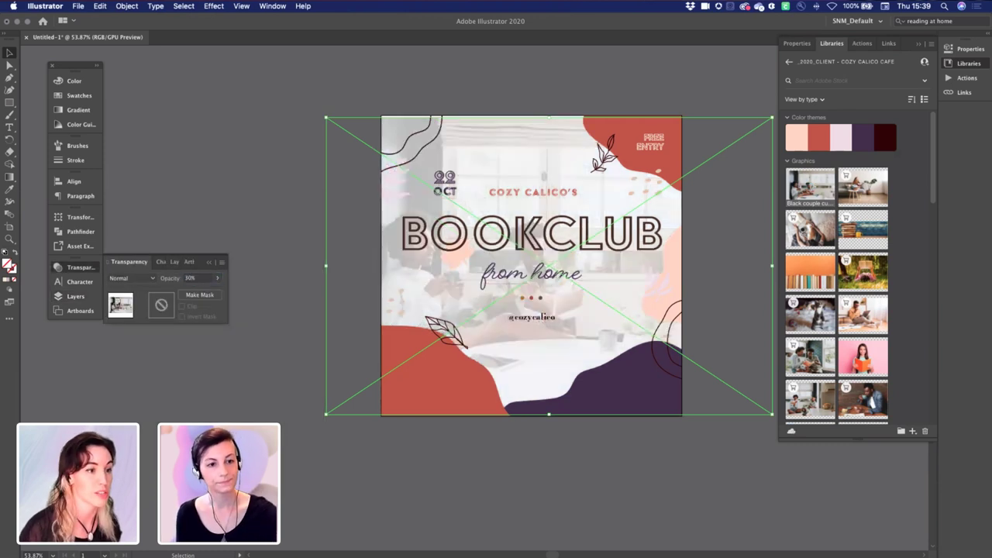
{"action": "left_click", "coordinate": [279, 149]}
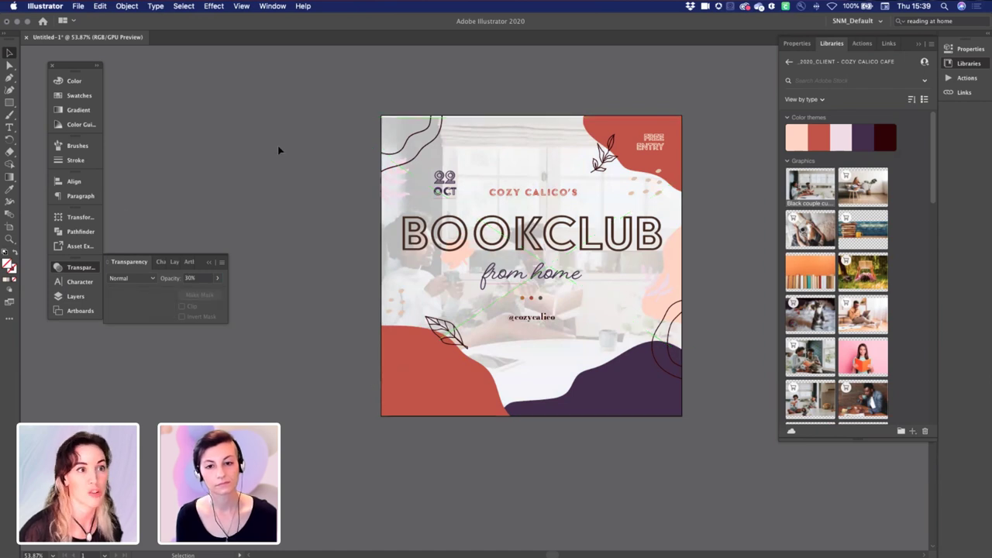
{"action": "scroll", "coordinate": [279, 149], "scroll_direction": "right", "scroll_amount": 2}
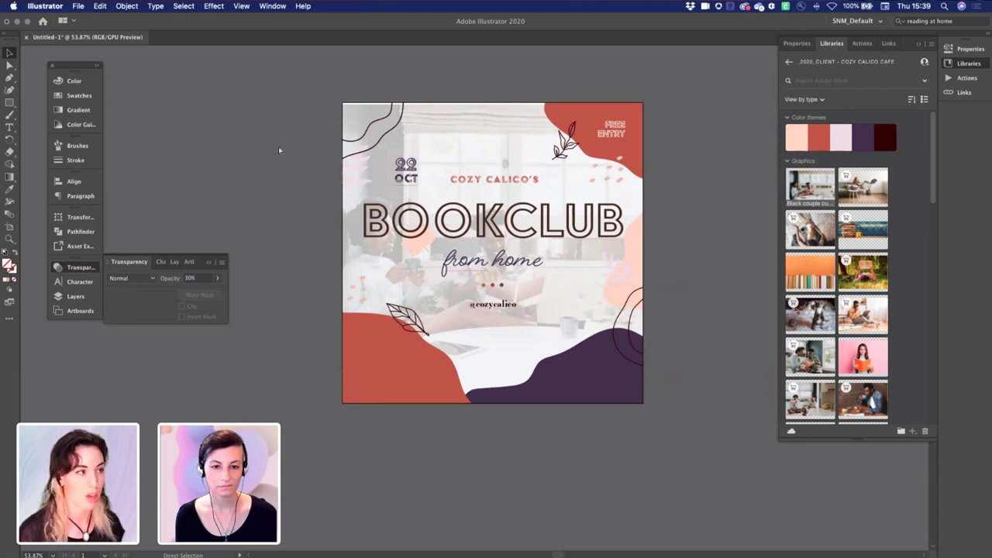
Save the design as VirtualBook Club 2020.ai in Creative Cloud Files with default Illustrator options.
{"action": "key", "text": "v"}
{"action": "left_click", "coordinate": [77, 7]}
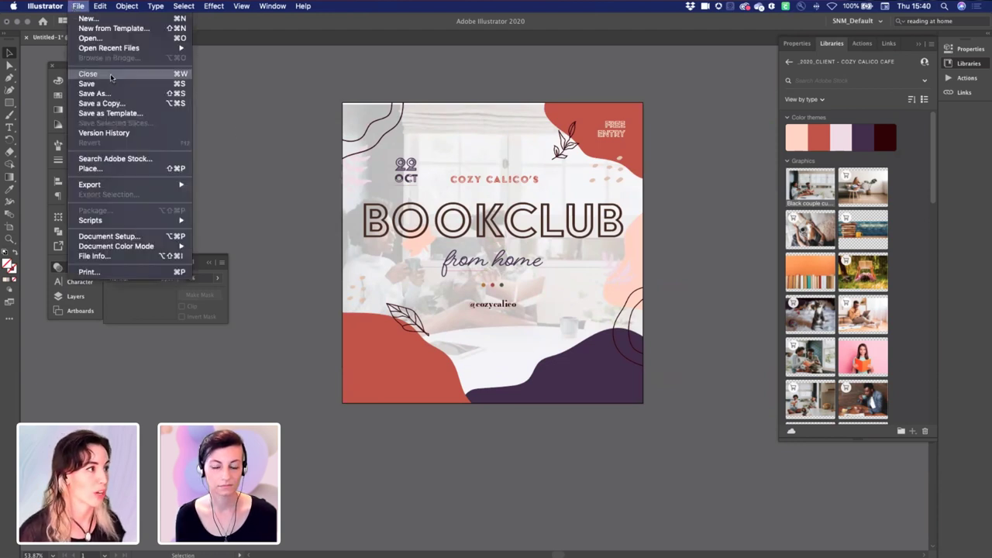
{"action": "left_click", "coordinate": [118, 94]}
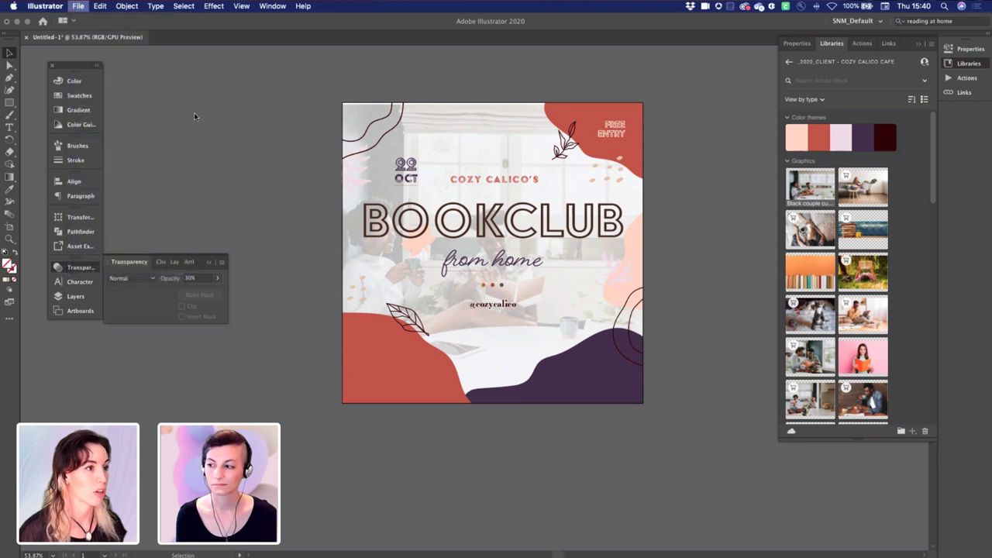
{"action": "left_click", "coordinate": [177, 196]}
{"action": "type", "text": "VirtualBook Club 2020.ai"}
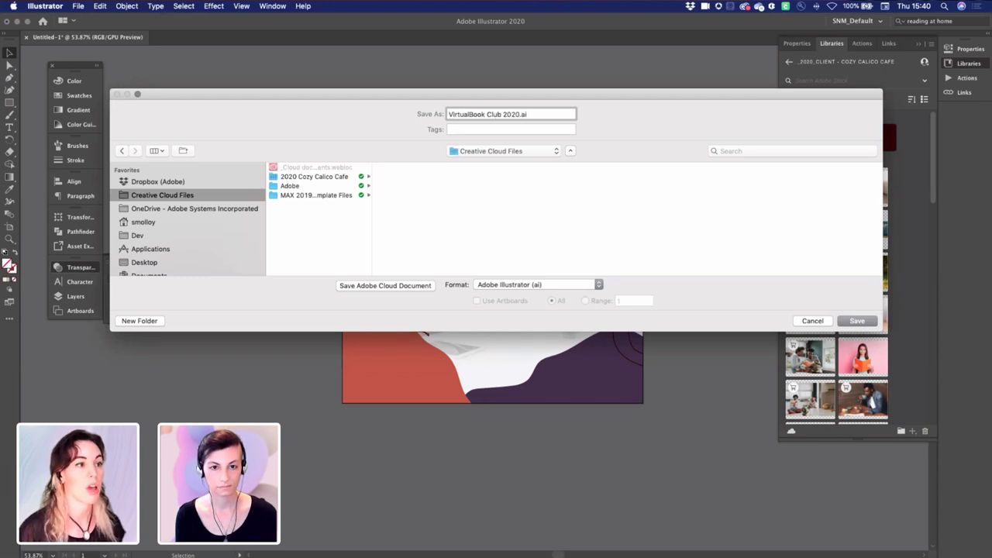
{"action": "left_click", "coordinate": [857, 321]}
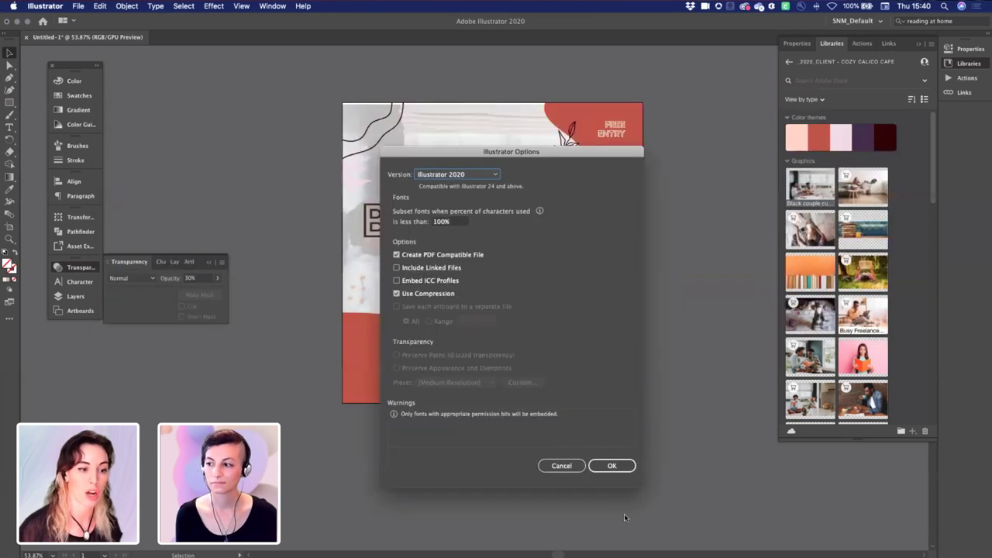
{"action": "left_click", "coordinate": [608, 468]}
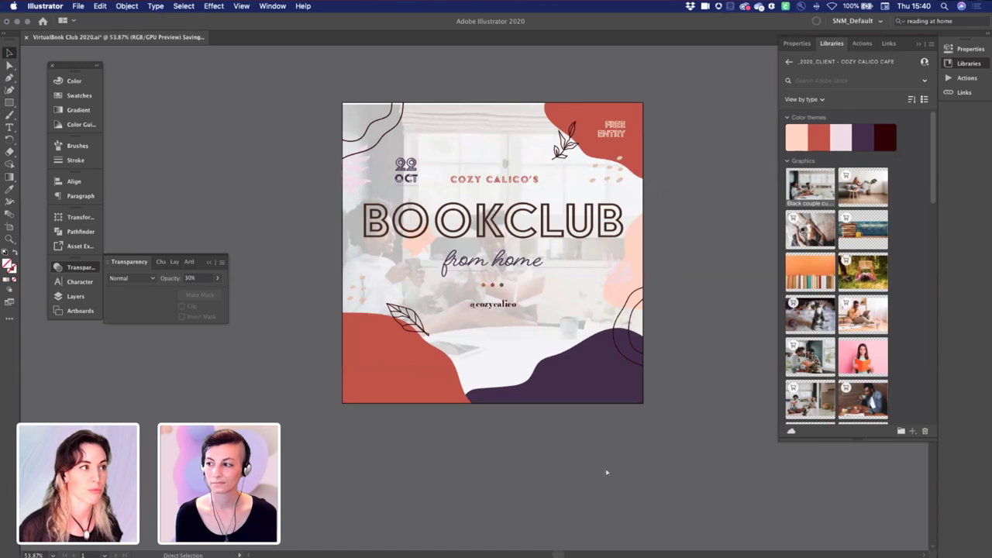
{"action": "key", "text": "Tab"}
Confirm the collaborator keeps Can edit access on the 2020 Cozy Calico Cafe folder.
{"action": "key", "text": "ctrl+Right"}
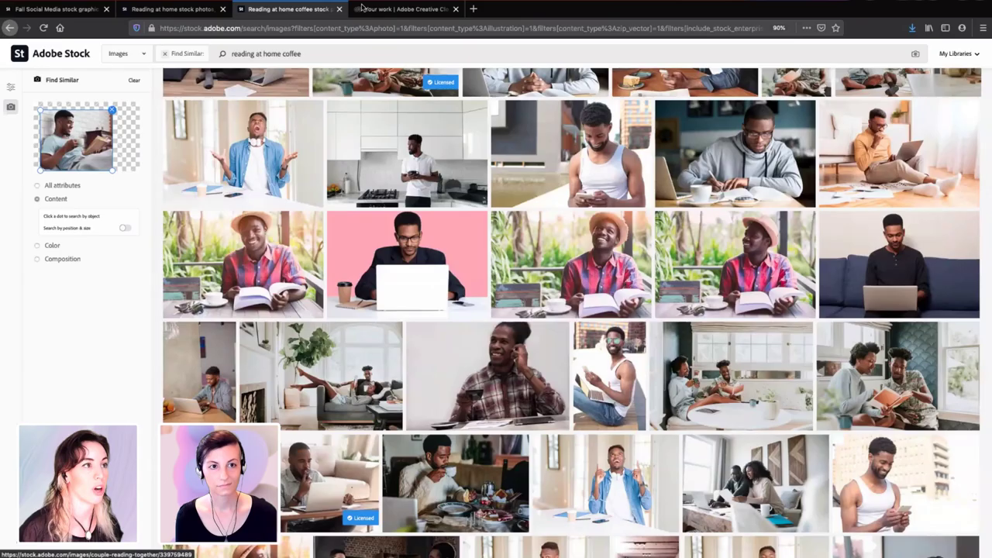
{"action": "left_click", "coordinate": [407, 8]}
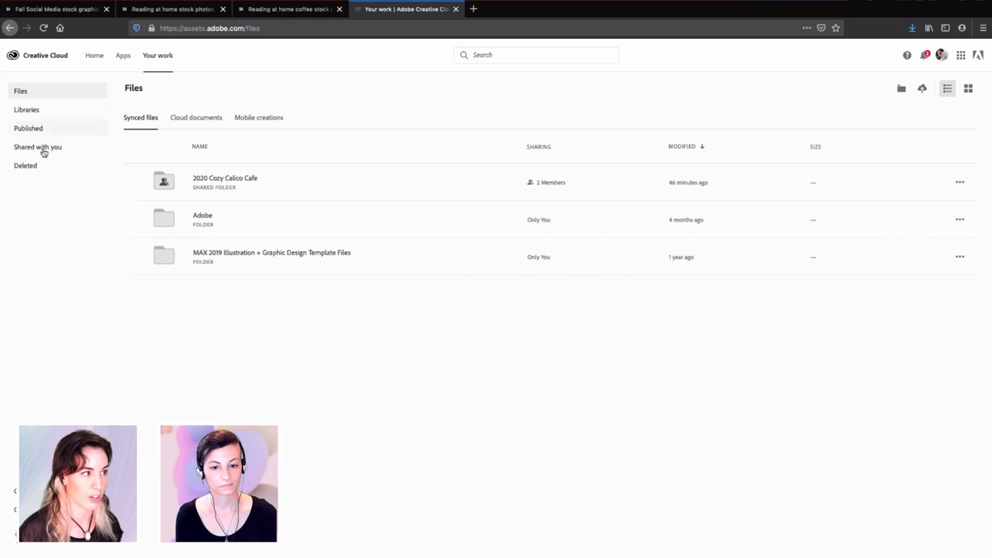
{"action": "left_click", "coordinate": [219, 179]}
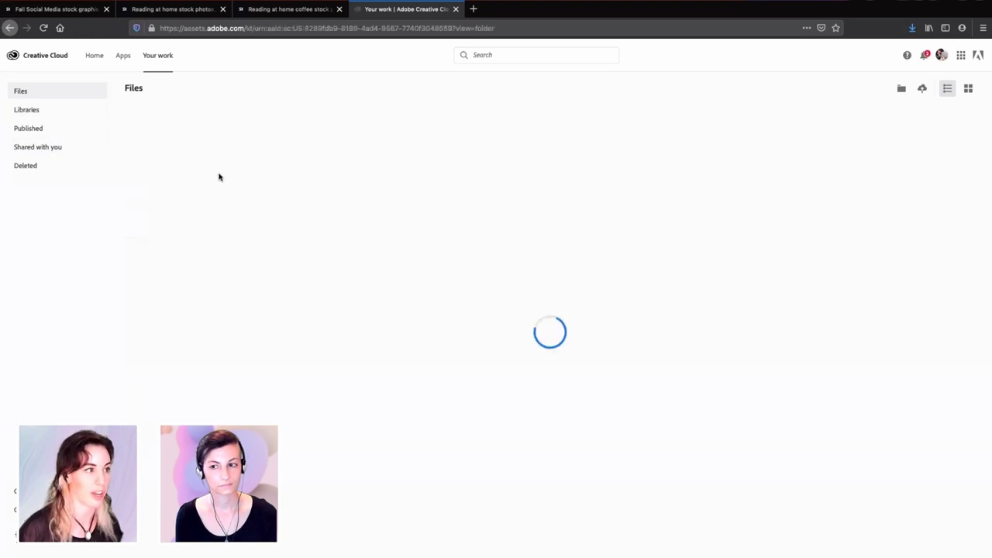
{"action": "left_click", "coordinate": [36, 95]}
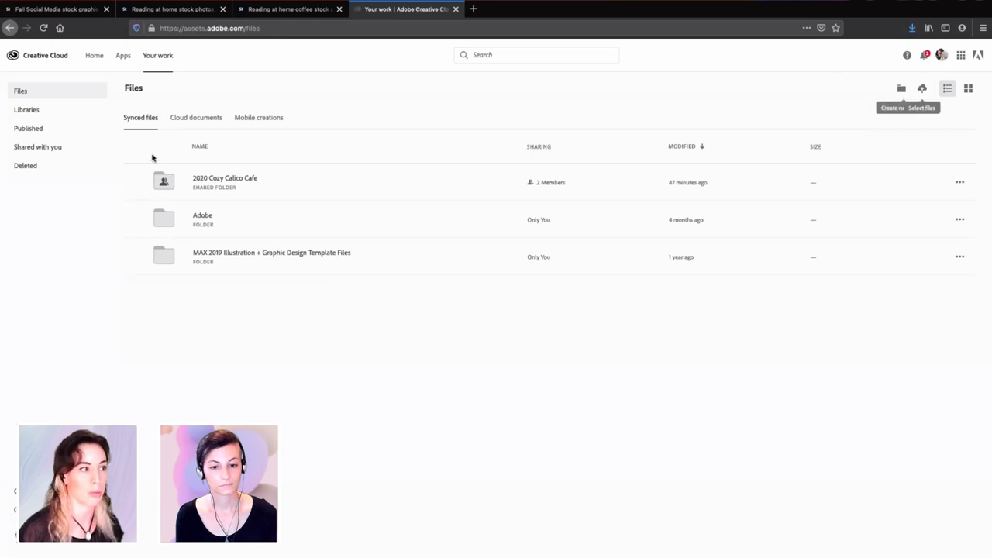
{"action": "left_click", "coordinate": [136, 181]}
{"action": "left_click", "coordinate": [875, 91]}
{"action": "left_click", "coordinate": [855, 112]}
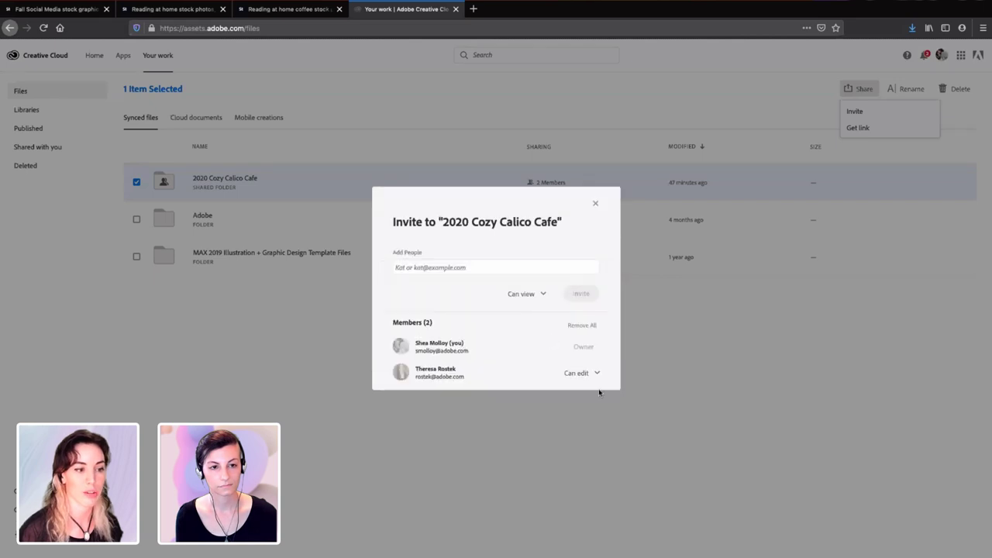
{"action": "left_click", "coordinate": [593, 376]}
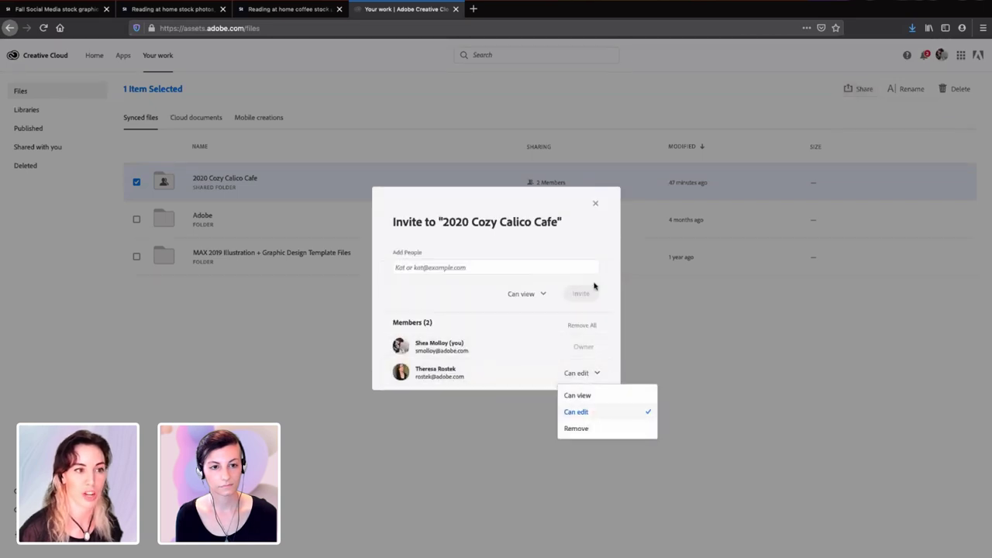
{"action": "left_click", "coordinate": [596, 222]}
{"action": "left_click", "coordinate": [481, 172]}
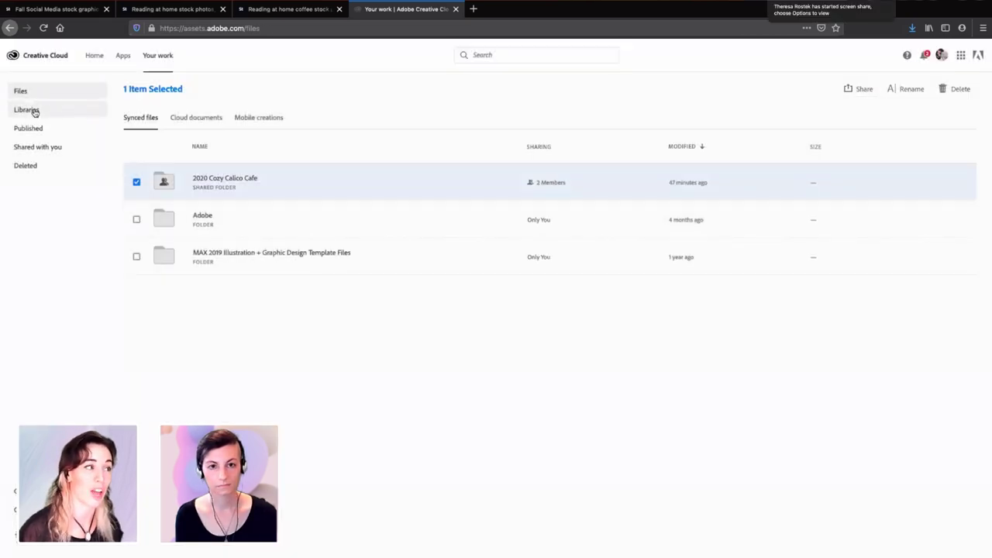
Confirm the collaborator keeps Can edit access on the Cozy Calico Cafe library.
{"action": "left_click", "coordinate": [33, 110]}
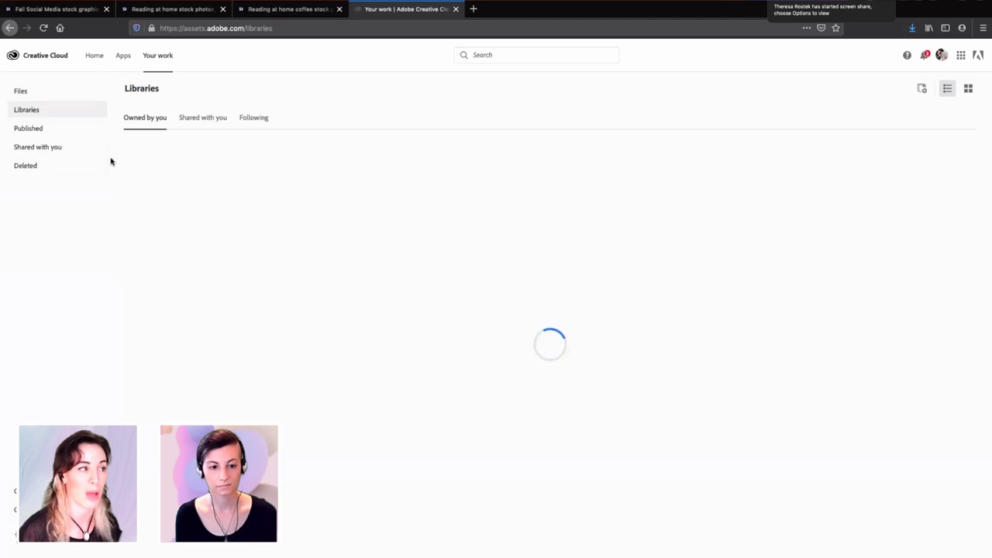
{"action": "left_click", "coordinate": [136, 183]}
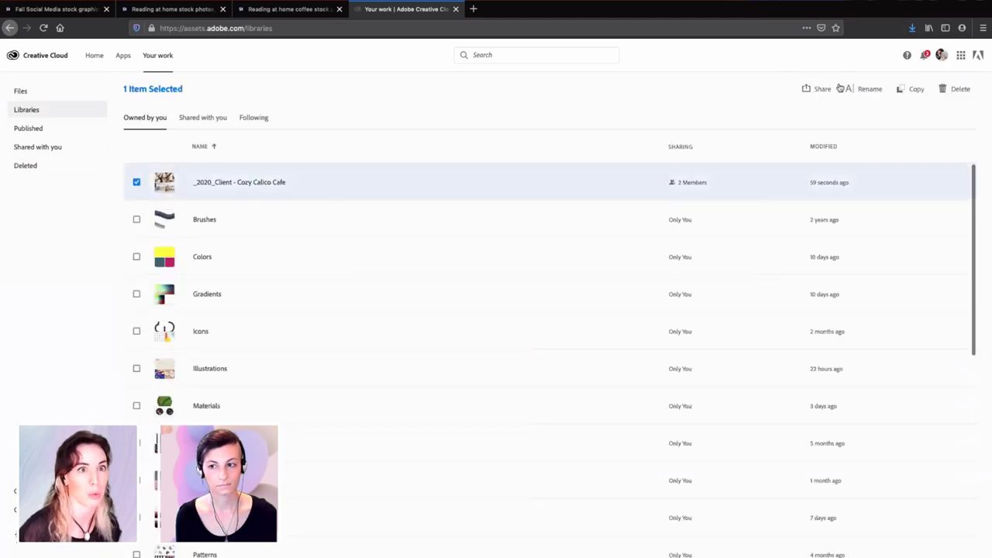
{"action": "left_click", "coordinate": [810, 90]}
{"action": "left_click", "coordinate": [825, 112]}
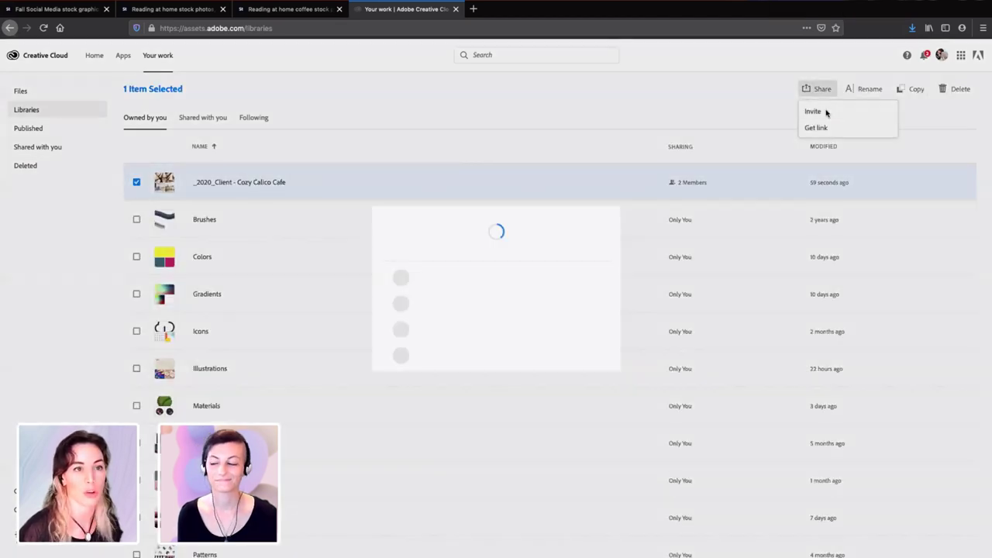
{"action": "left_click", "coordinate": [591, 374]}
{"action": "left_click", "coordinate": [582, 412]}
{"action": "left_click", "coordinate": [596, 204]}
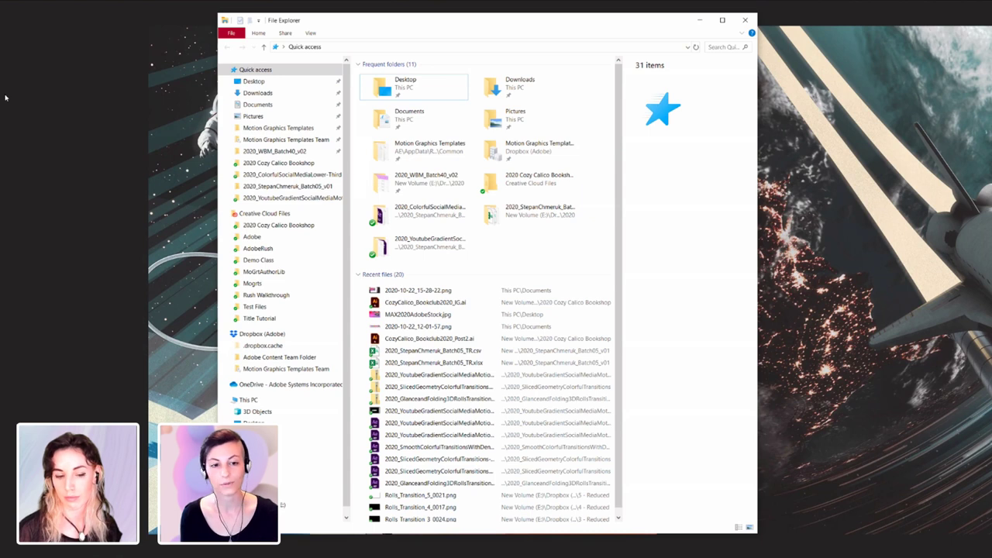
Open 2020 Cozy Calico Bookshop under Creative Cloud Files and sort its files by name, descending.
{"action": "left_click", "coordinate": [268, 227]}
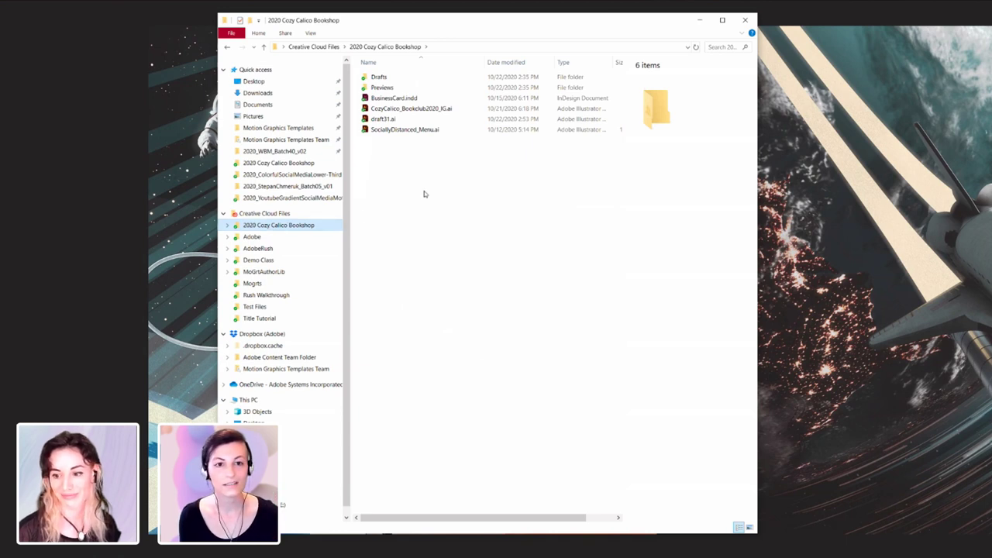
{"action": "left_click", "coordinate": [429, 63]}
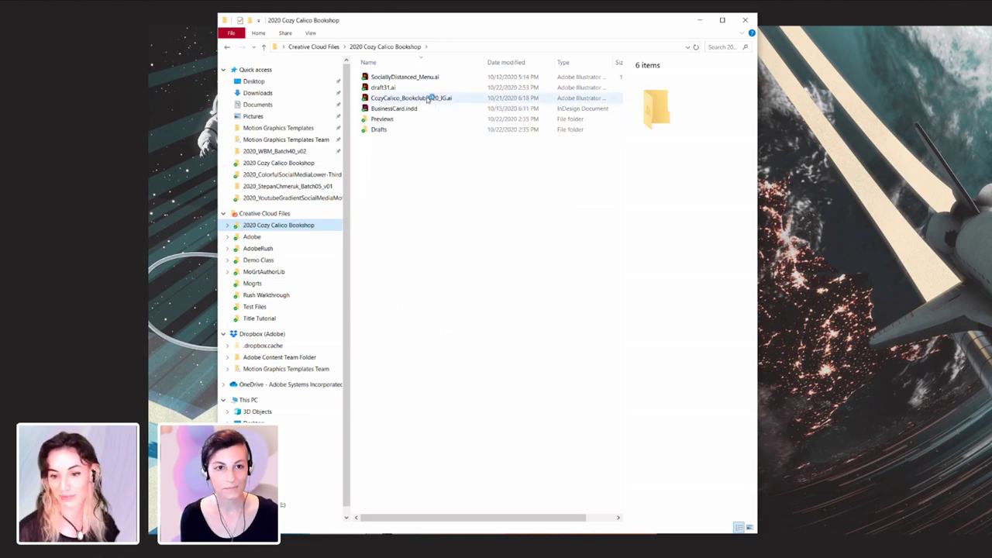
Open CozyCalico_Bookclub2020_IG.ai, replacing the missing linked image with the IG design file.
{"action": "double_click", "coordinate": [427, 99]}
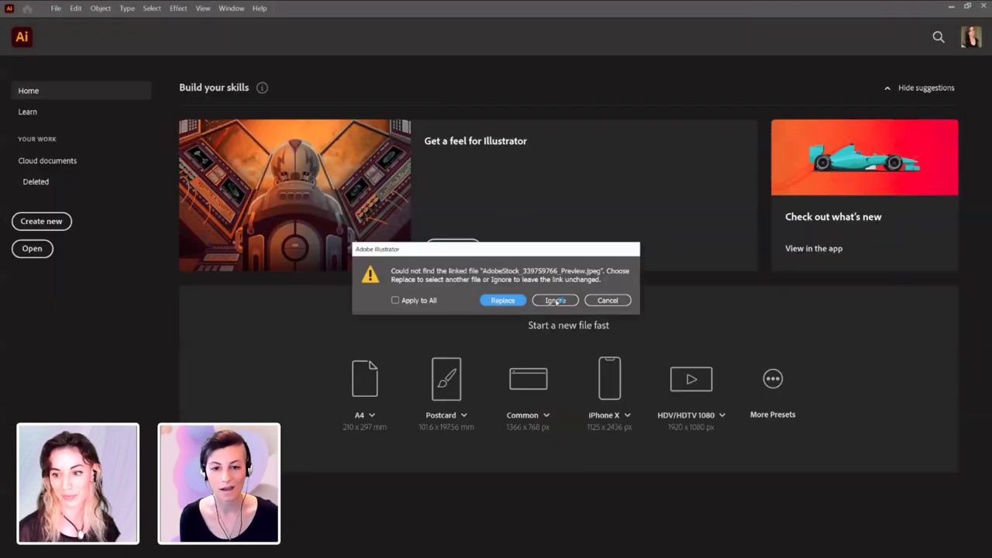
{"action": "left_click", "coordinate": [513, 301]}
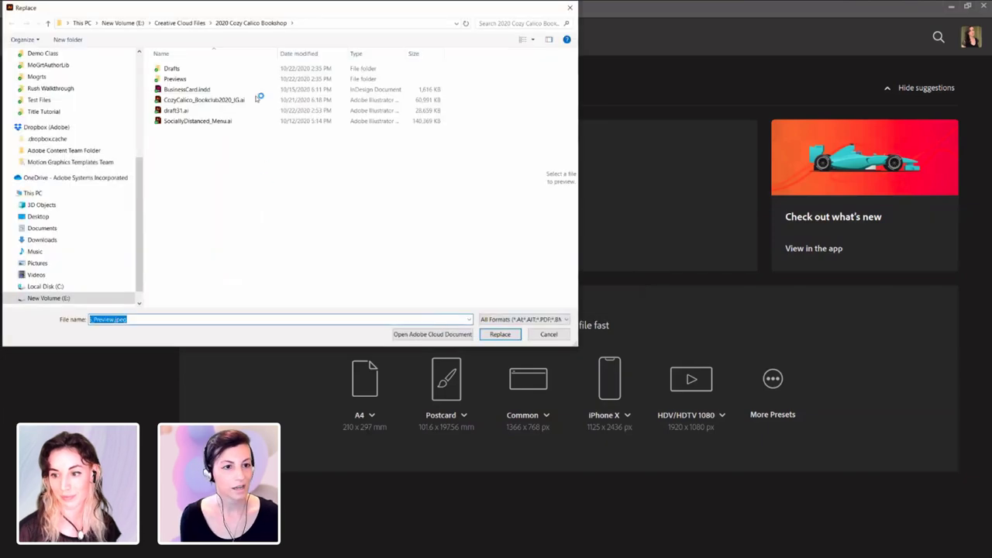
{"action": "double_click", "coordinate": [256, 99]}
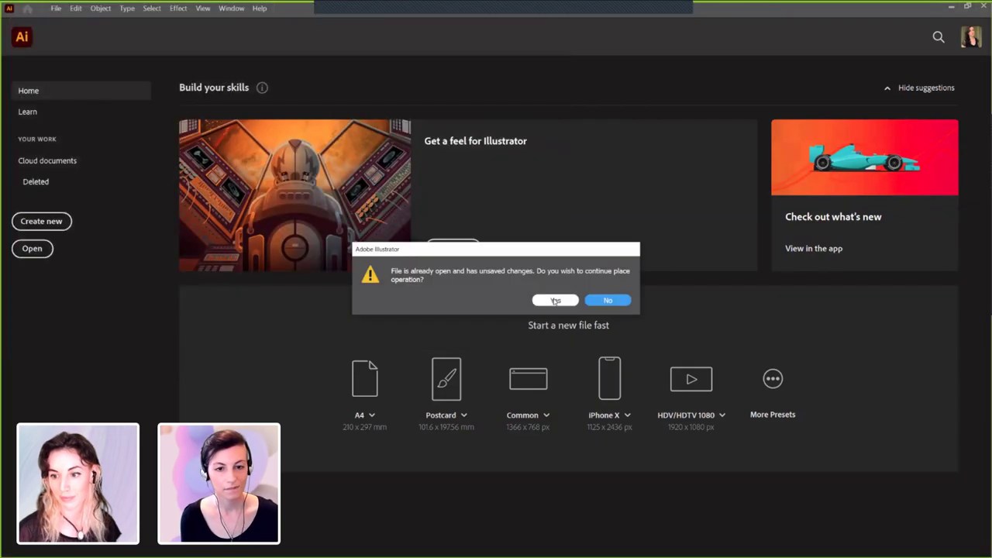
{"action": "left_click", "coordinate": [555, 300]}
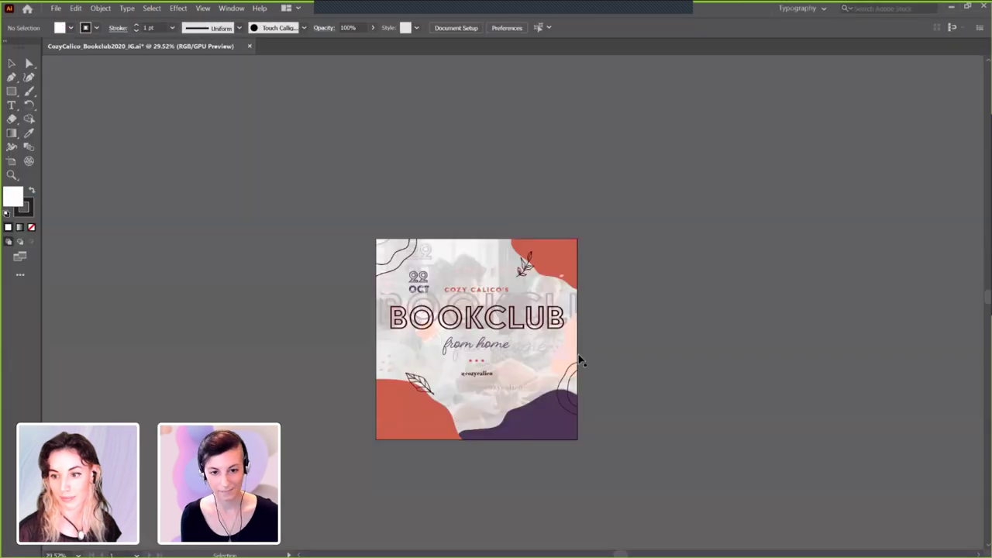
Select all the BOOKCLUB artwork, zoom in and back out, then clear the selection.
{"action": "left_click", "coordinate": [527, 299]}
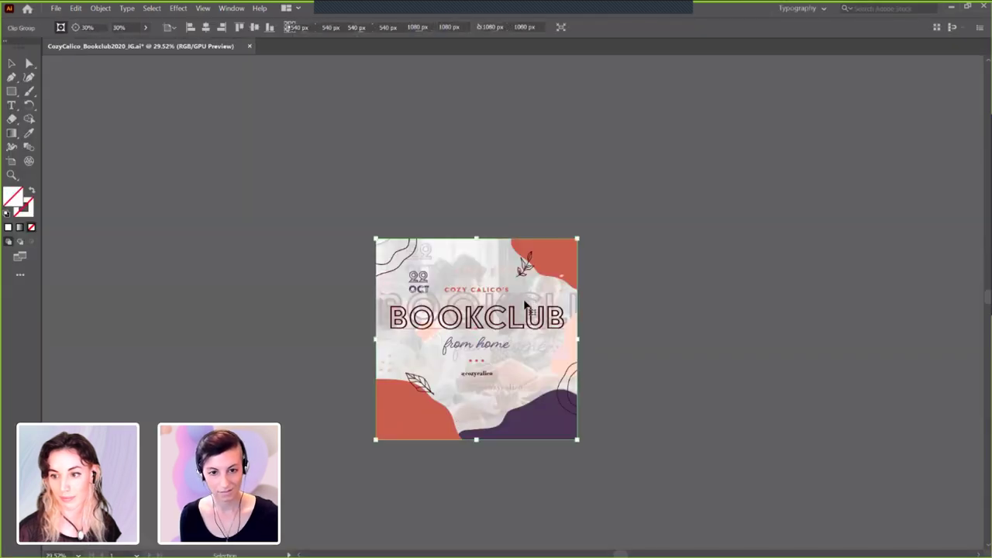
{"action": "left_click", "coordinate": [610, 302]}
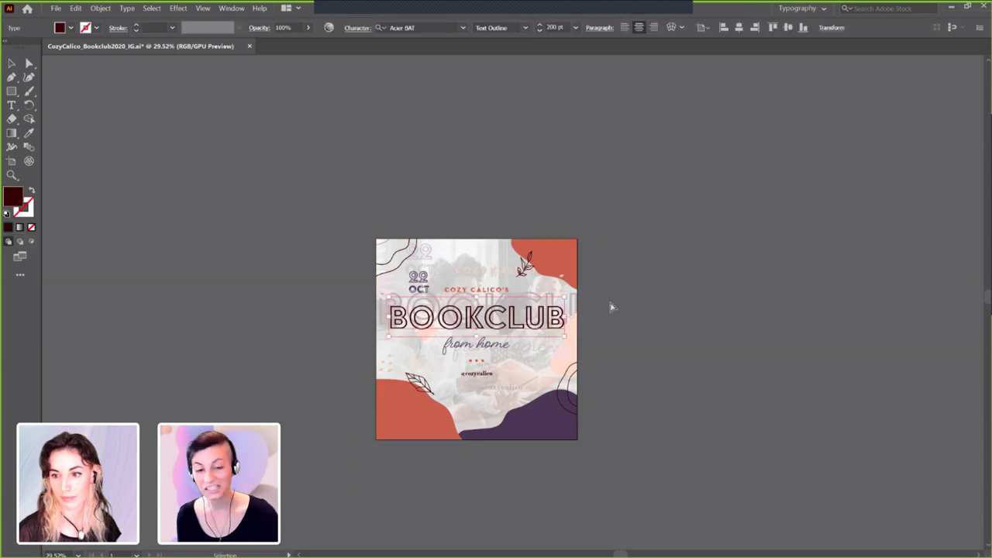
{"action": "key", "text": "ctrl+equal"}
{"action": "key", "text": "ctrl+equal"}
{"action": "key", "text": "ctrl+equal"}
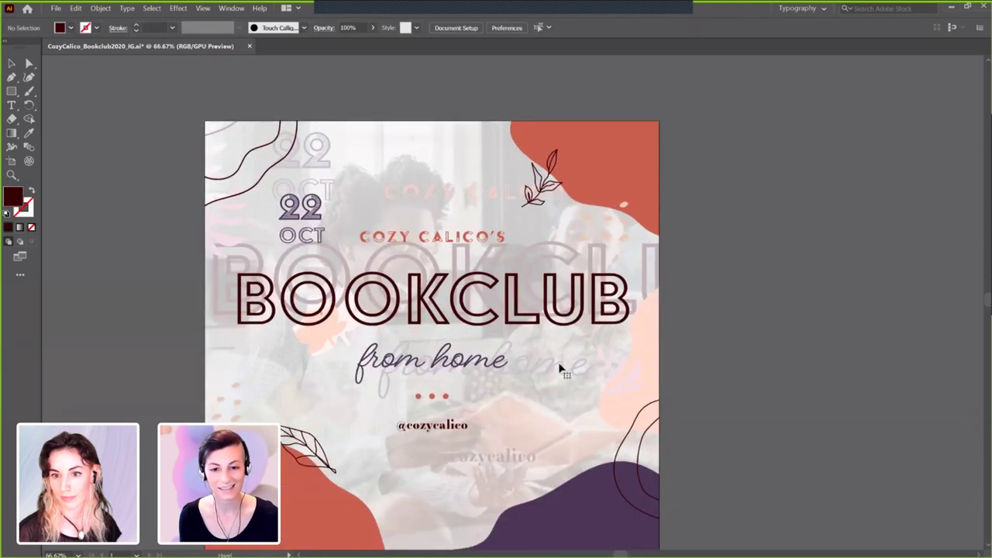
{"action": "key", "text": "ctrl+a"}
{"action": "key", "text": "ctrl+minus"}
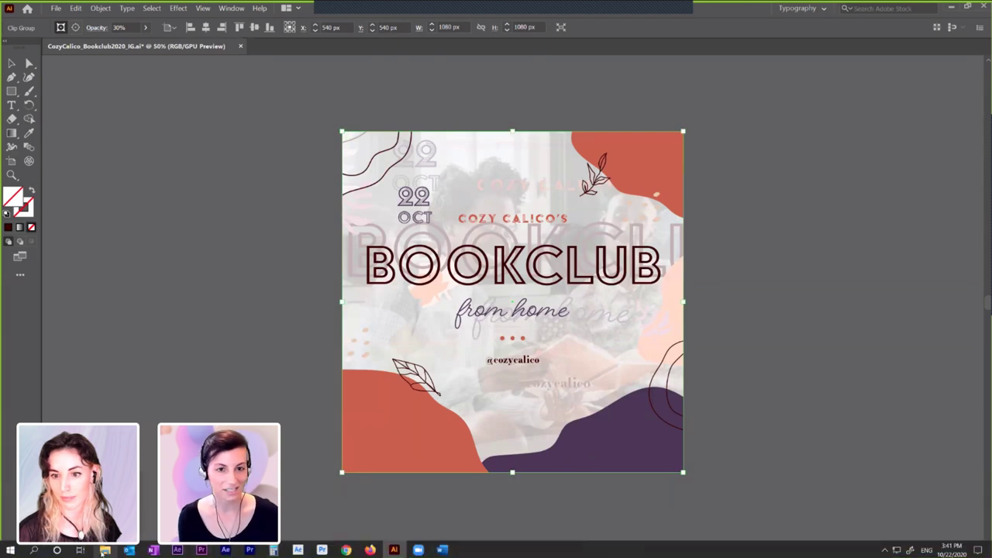
{"action": "left_click", "coordinate": [105, 550]}
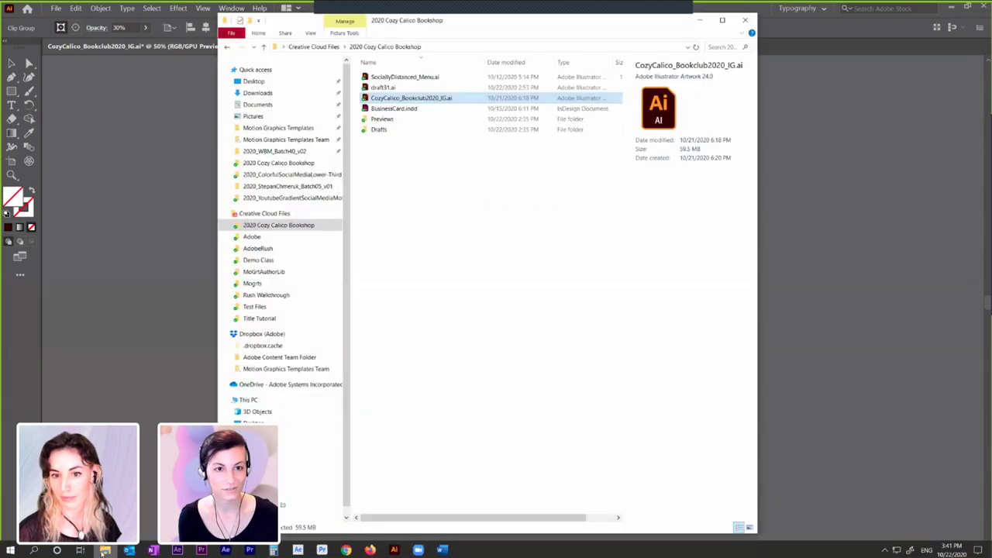
{"action": "left_click", "coordinate": [105, 550]}
{"action": "left_click", "coordinate": [196, 393]}
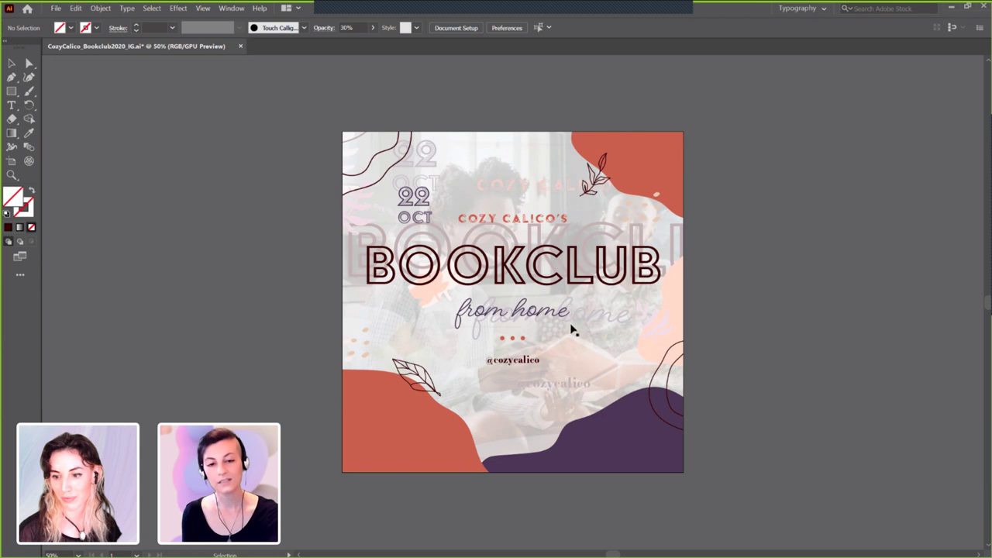
Check the fills of the orange shape, purple shape and leaf sprig, then minimize Illustrator.
{"action": "left_click", "coordinate": [388, 445]}
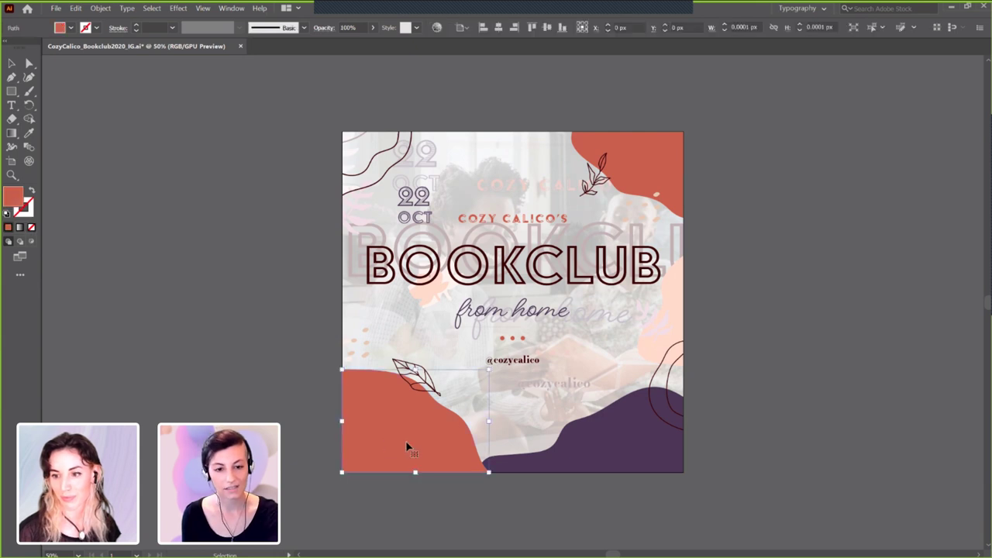
{"action": "left_click", "coordinate": [585, 454]}
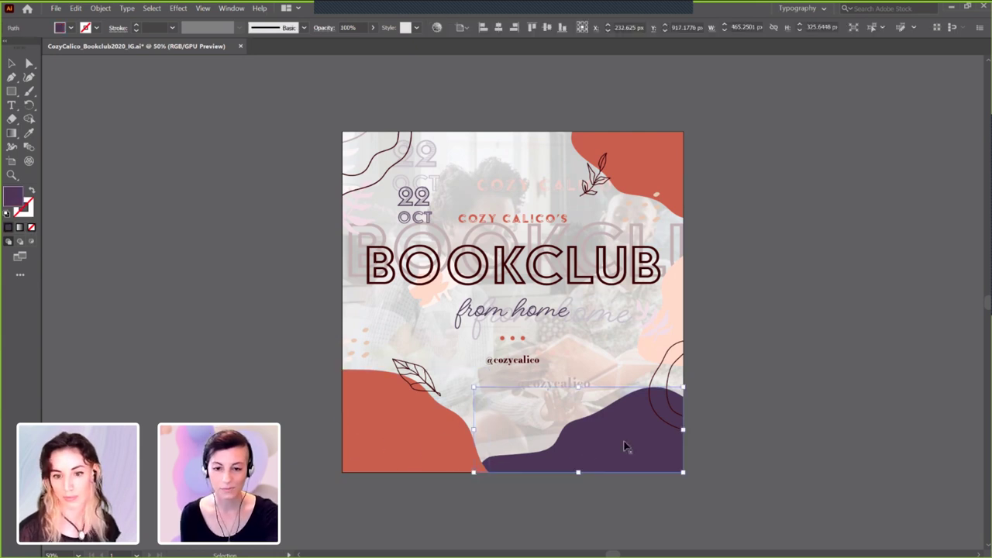
{"action": "left_click", "coordinate": [604, 157]}
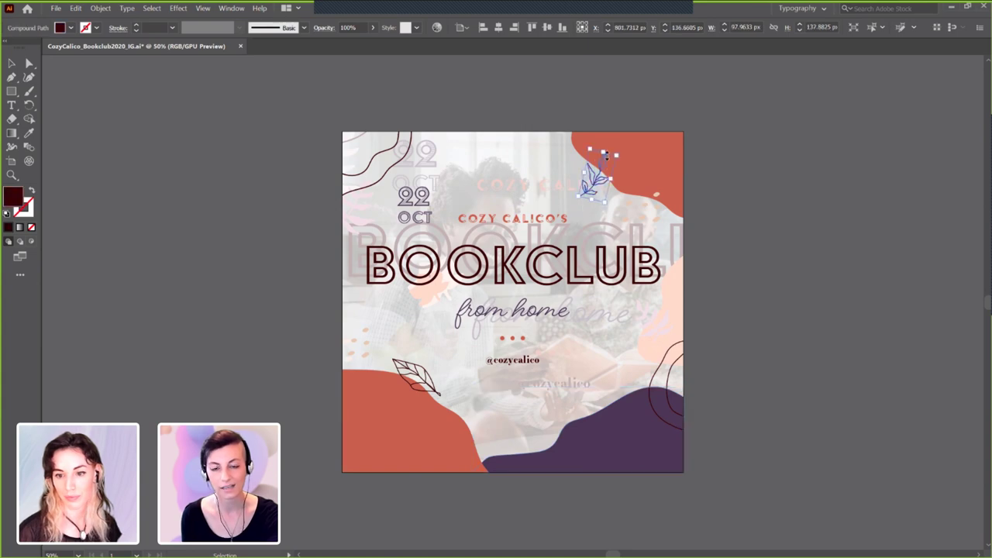
{"action": "left_click", "coordinate": [859, 88]}
{"action": "left_click", "coordinate": [951, 10]}
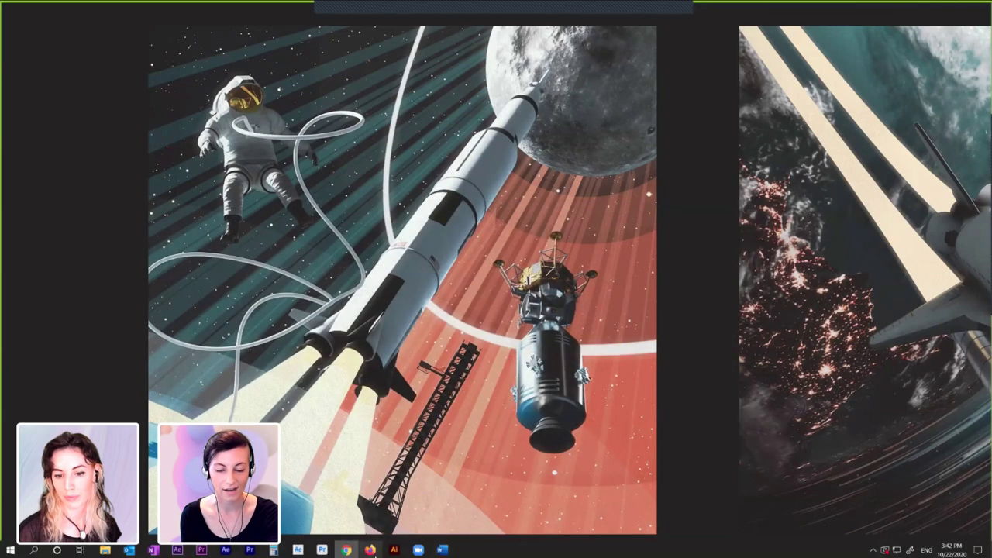
Scroll through Adobe Stock's Premiere Pro Motion Graphics Templates results, then minimize the browser.
{"action": "left_click", "coordinate": [370, 549]}
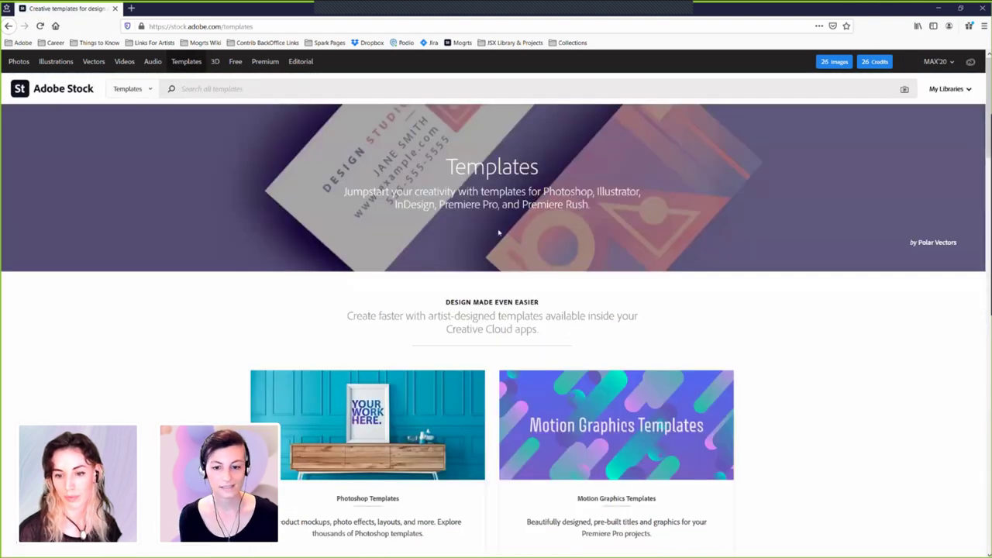
{"action": "scroll", "coordinate": [602, 449], "scroll_direction": "down", "scroll_amount": 3}
{"action": "left_click", "coordinate": [613, 430]}
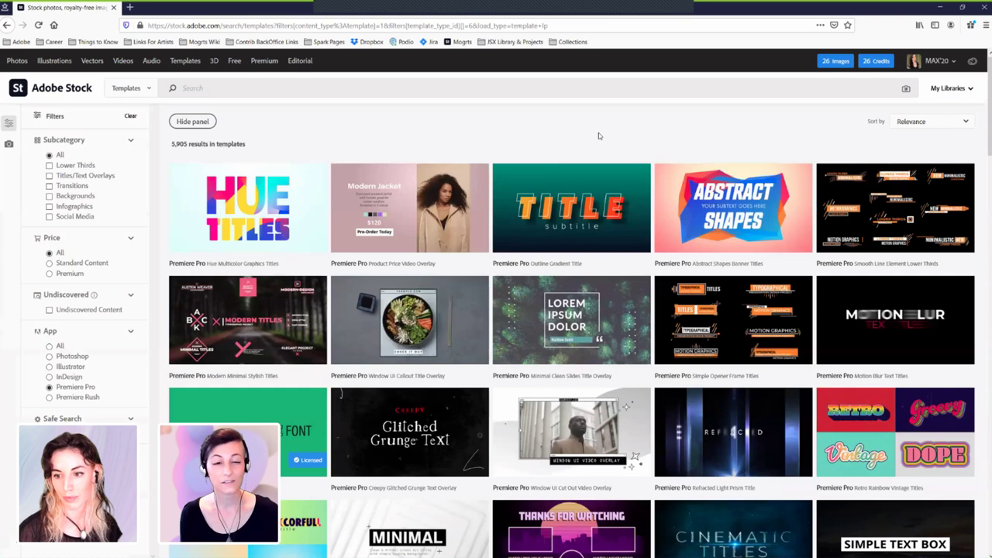
{"action": "mouse_move", "coordinate": [243, 196]}
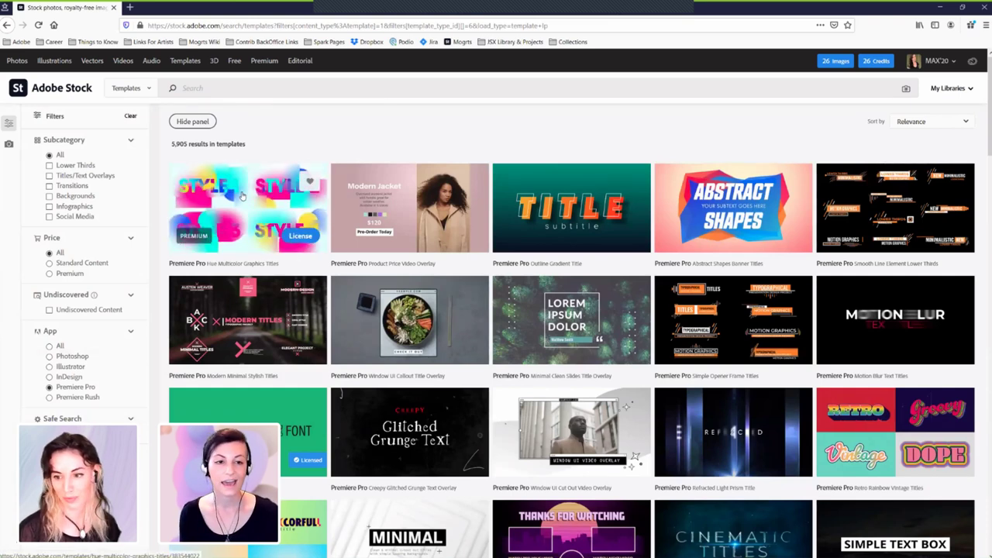
{"action": "scroll", "coordinate": [245, 233], "scroll_direction": "down", "scroll_amount": 1}
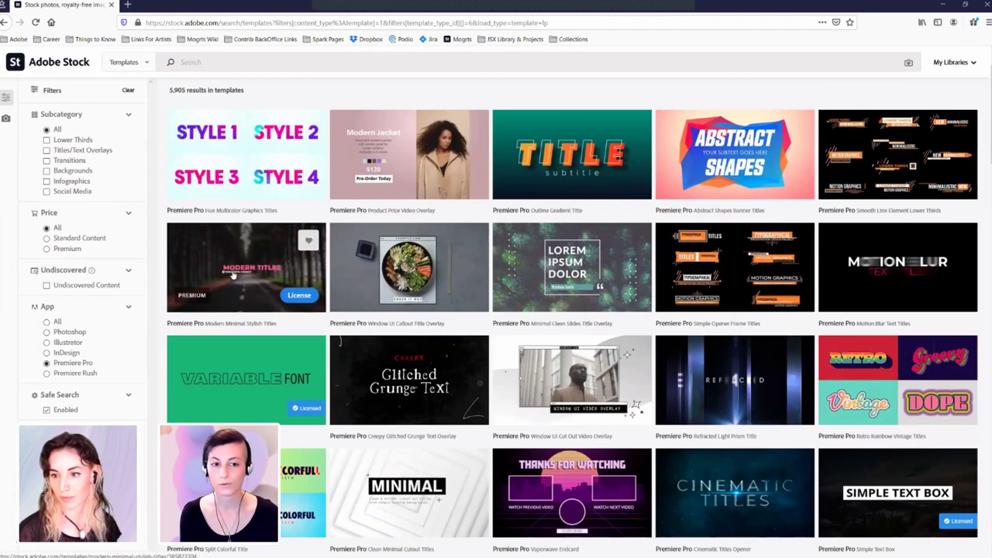
{"action": "scroll", "coordinate": [232, 276], "scroll_direction": "down", "scroll_amount": 3}
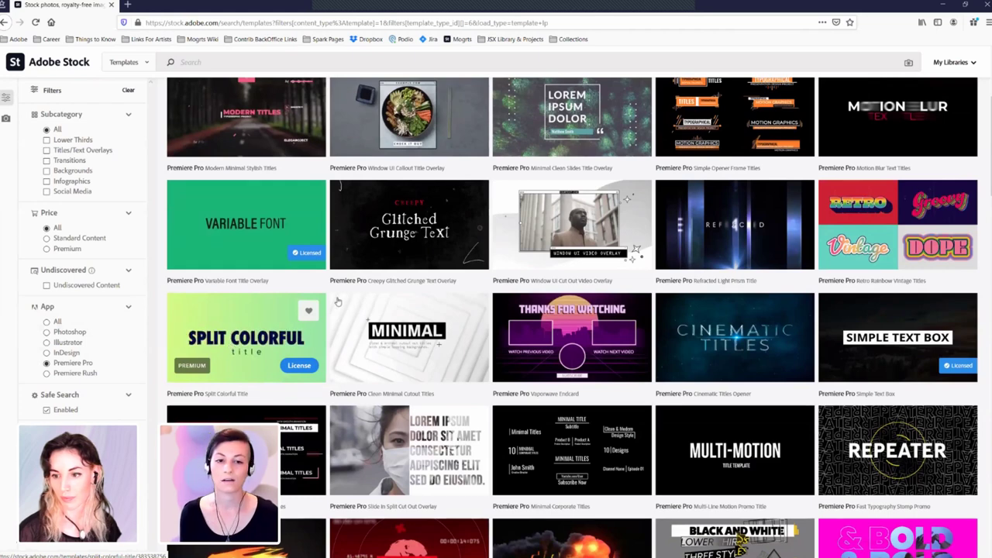
{"action": "scroll", "coordinate": [339, 301], "scroll_direction": "down", "scroll_amount": 1}
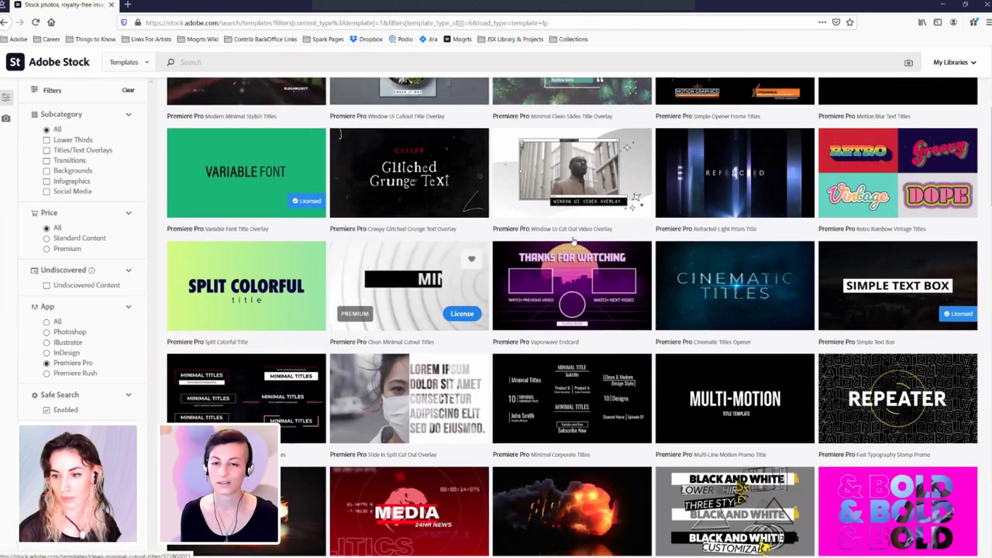
{"action": "scroll", "coordinate": [573, 241], "scroll_direction": "down", "scroll_amount": 1}
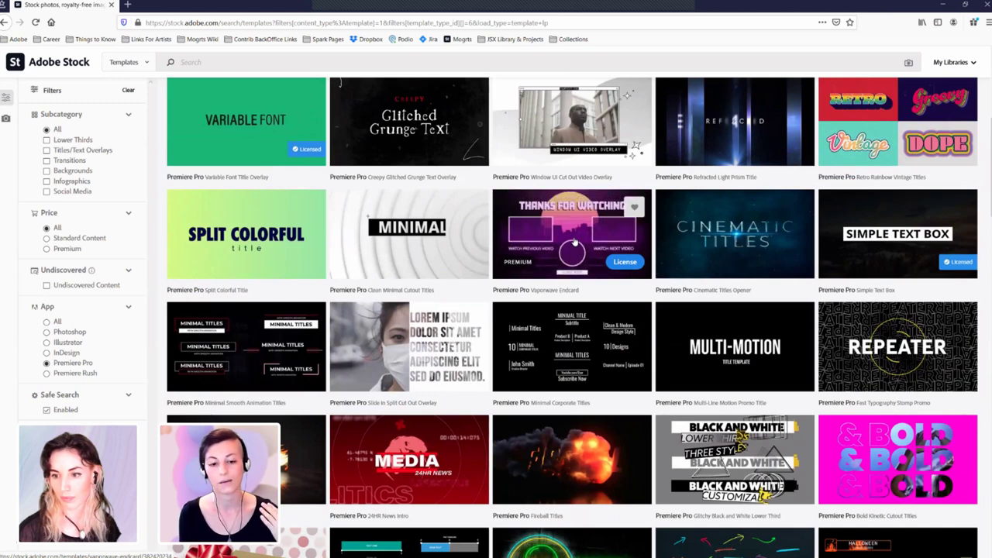
{"action": "mouse_move", "coordinate": [567, 350]}
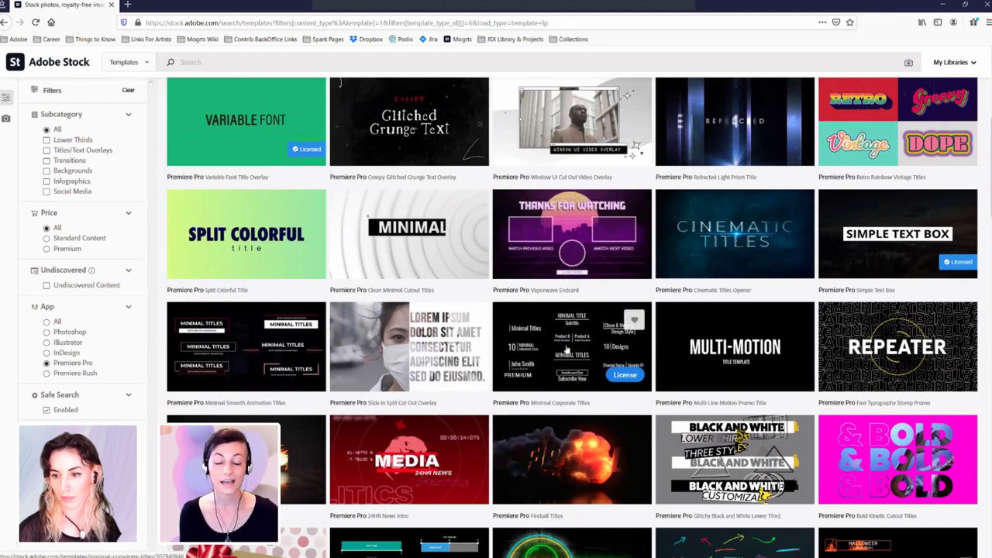
{"action": "left_click", "coordinate": [949, 5]}
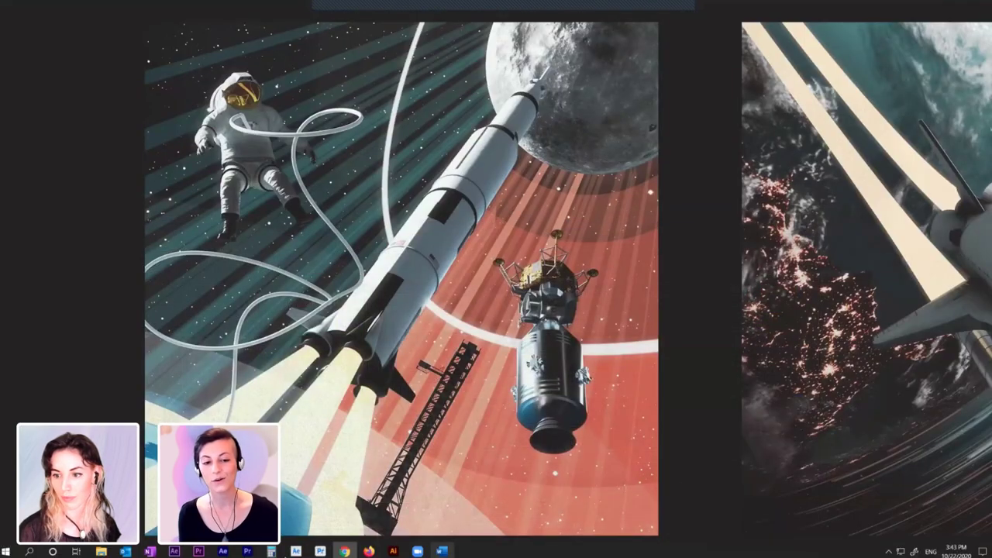
Create a new empty sequence, Sequence 01, with the default New Sequence settings.
{"action": "left_click", "coordinate": [248, 551]}
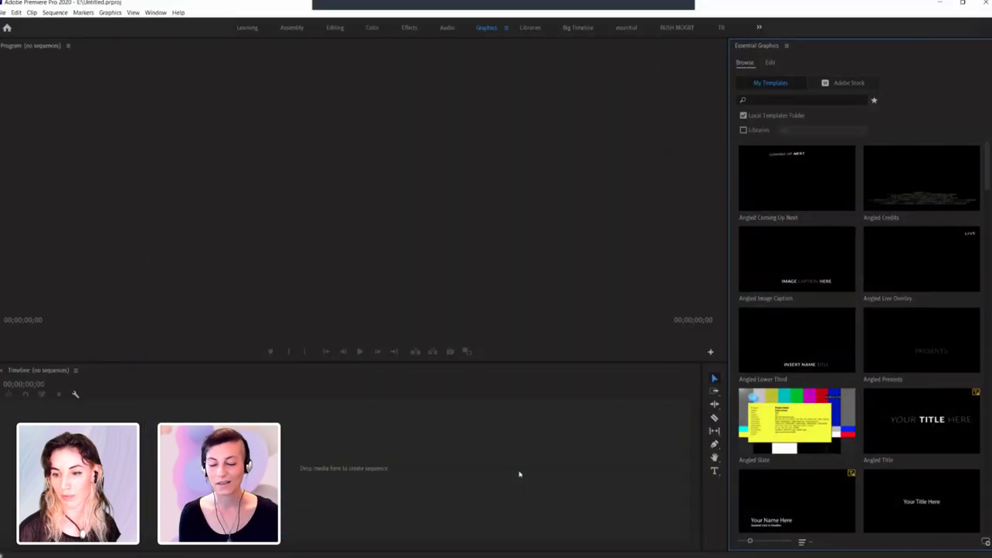
{"action": "key", "text": "ctrl+n"}
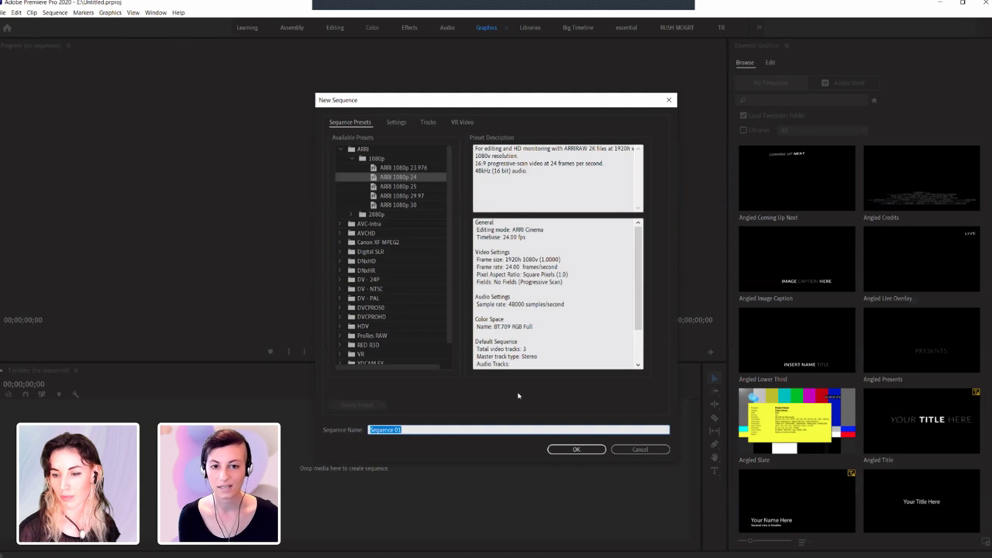
{"action": "left_click", "coordinate": [576, 449]}
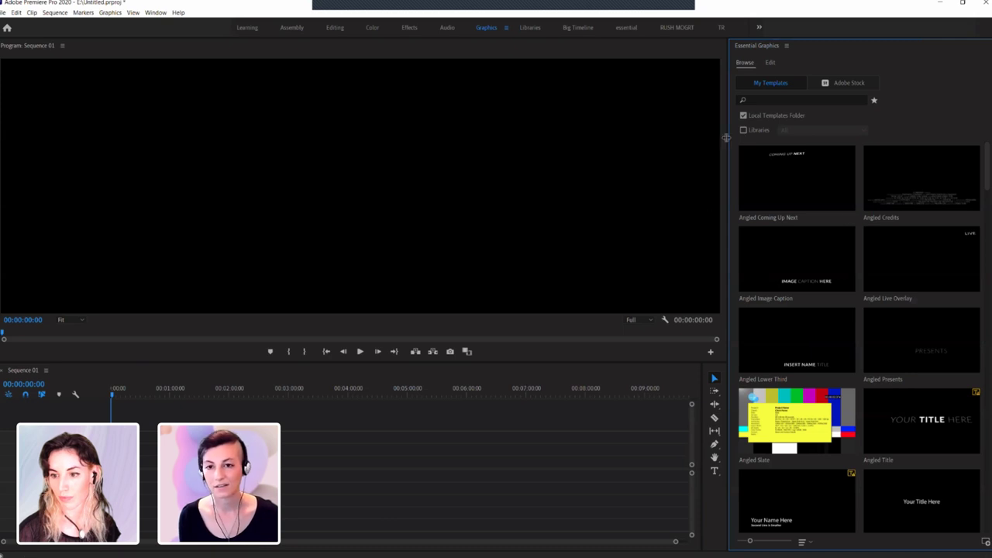
{"action": "left_click_drag", "start_coordinate": [727, 137], "coordinate": [725, 137]}
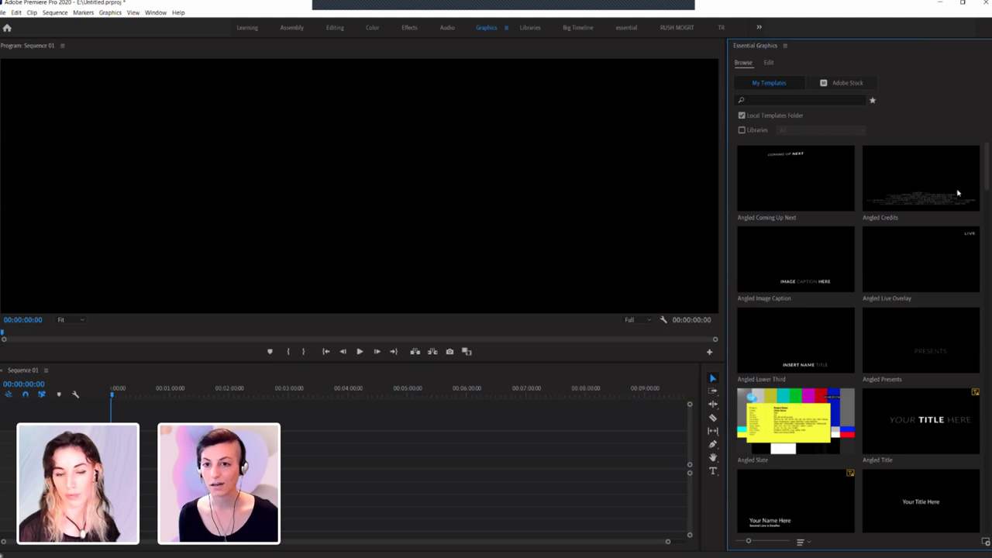
Check the Window menu and scroll through the local templates in Essential Graphics.
{"action": "left_click", "coordinate": [155, 13]}
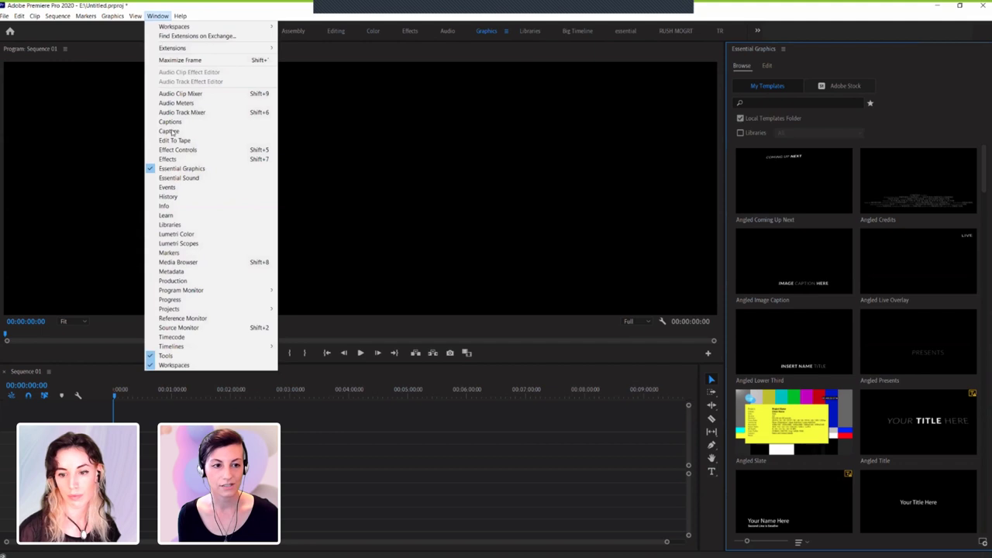
{"action": "left_click", "coordinate": [547, 190]}
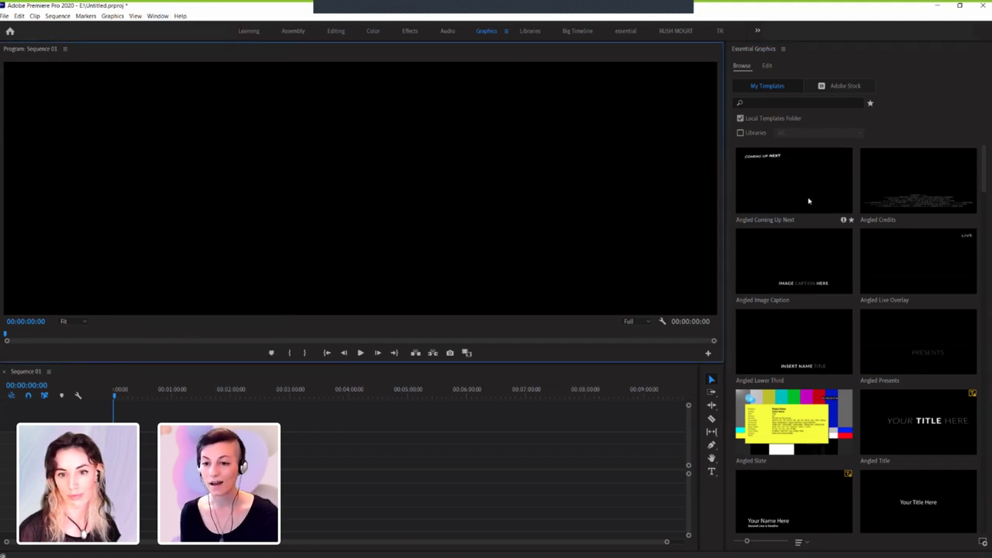
{"action": "scroll", "coordinate": [808, 201], "scroll_direction": "down", "scroll_amount": 3}
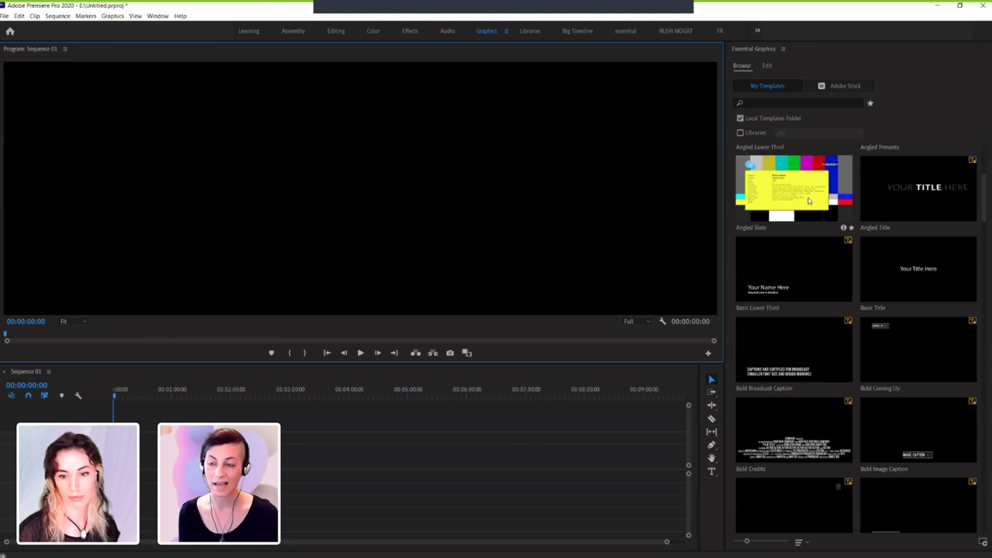
{"action": "scroll", "coordinate": [808, 201], "scroll_direction": "down", "scroll_amount": 2}
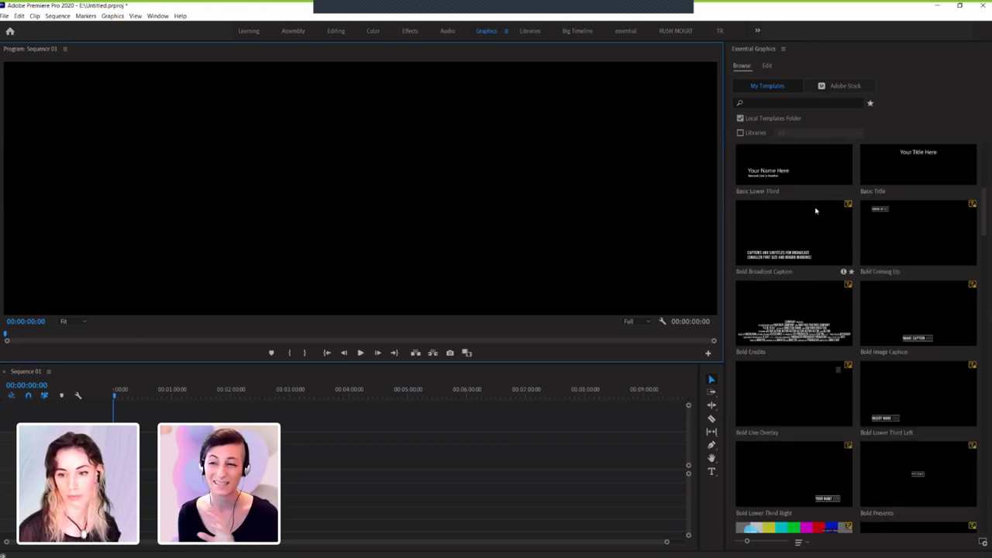
{"action": "scroll", "coordinate": [815, 210], "scroll_direction": "up", "scroll_amount": 5}
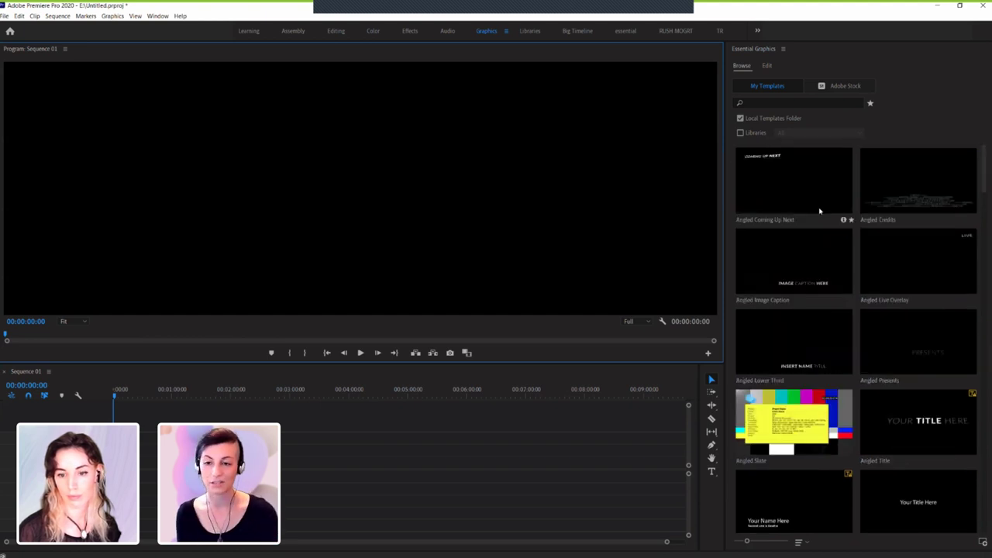
Browse the Adobe Stock title templates, filtering to free ones and paging through three pages.
{"action": "left_click", "coordinate": [860, 92]}
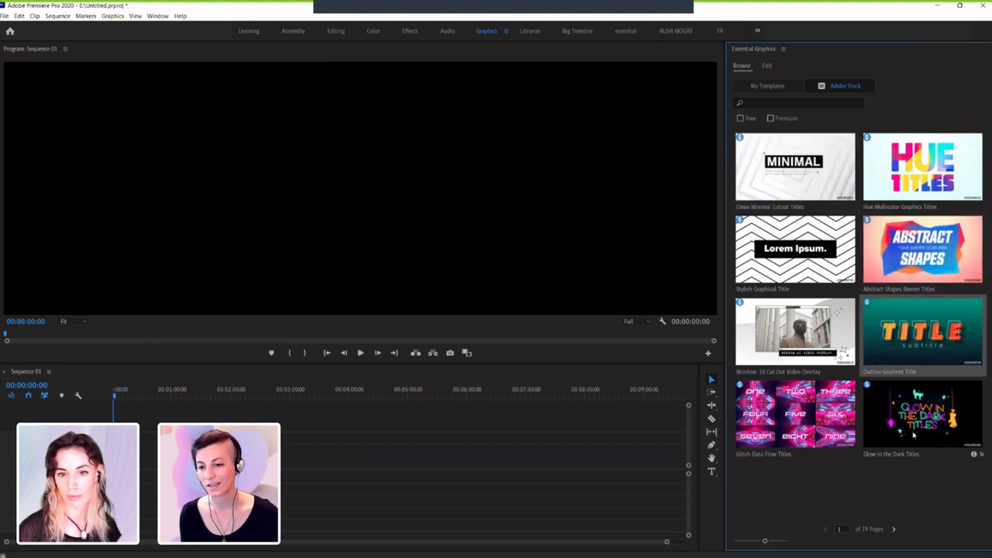
{"action": "left_click", "coordinate": [894, 530]}
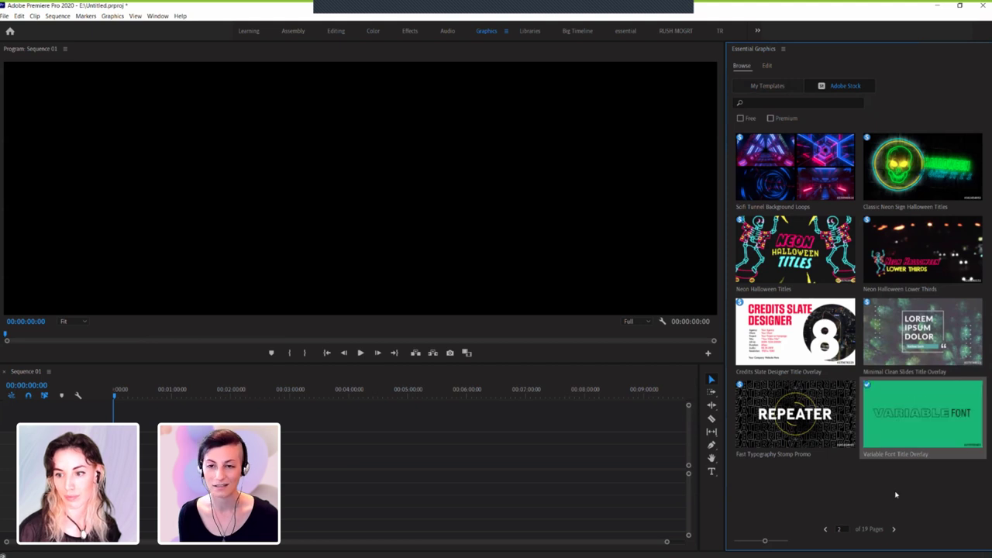
{"action": "left_click", "coordinate": [740, 120]}
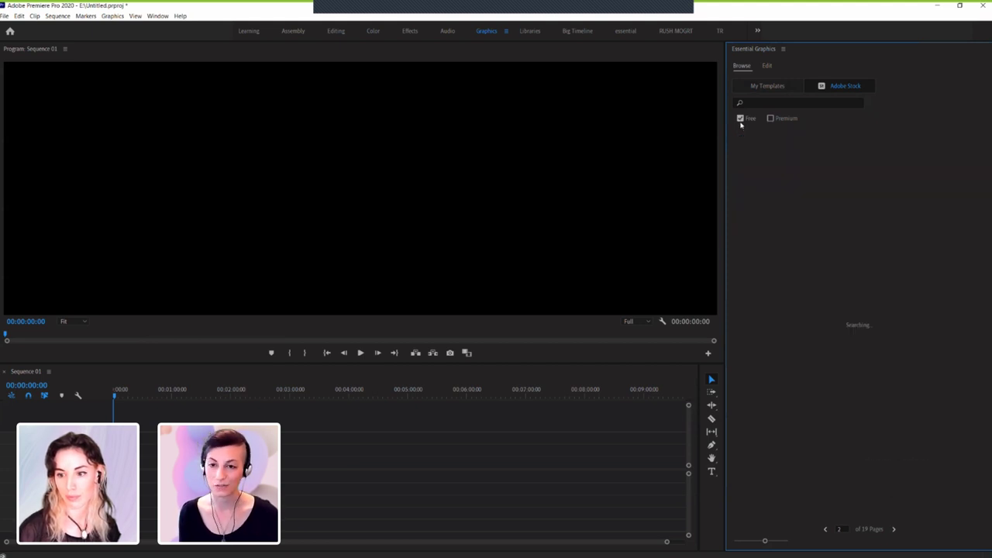
{"action": "left_click", "coordinate": [892, 530]}
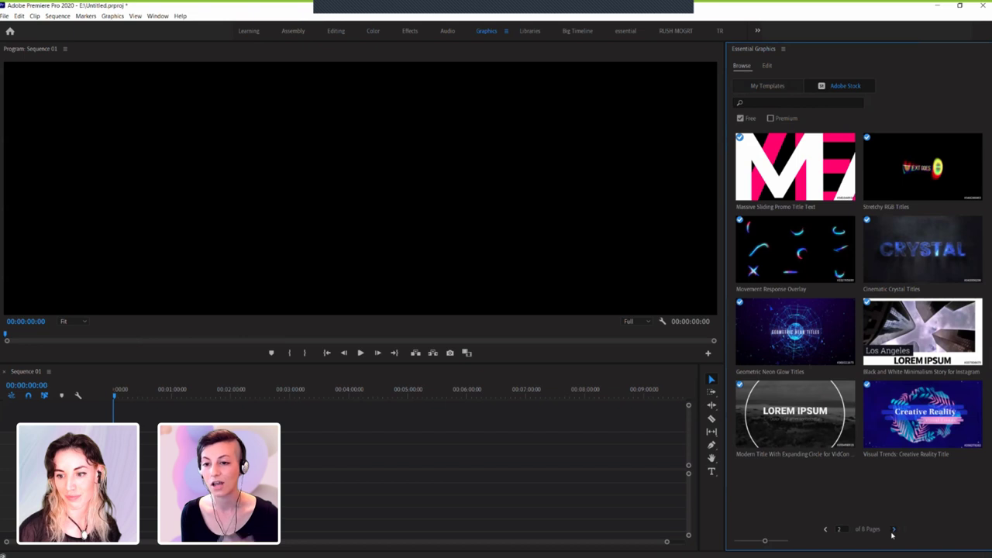
{"action": "left_click", "coordinate": [893, 530]}
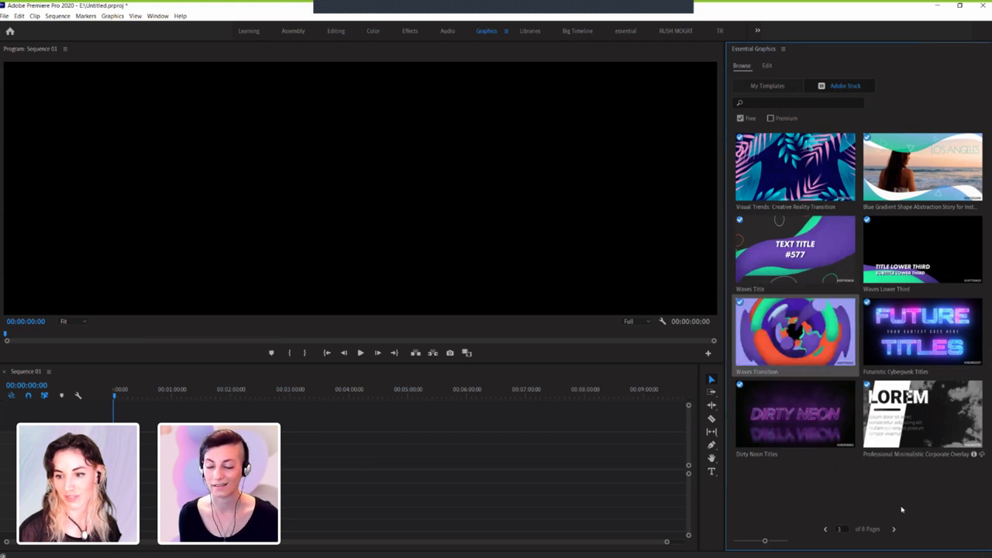
Search stock templates for 'fall' and drag Earth Tone Titles from the third page onto the timeline.
{"action": "left_click", "coordinate": [758, 104]}
{"action": "key", "text": "Return"}
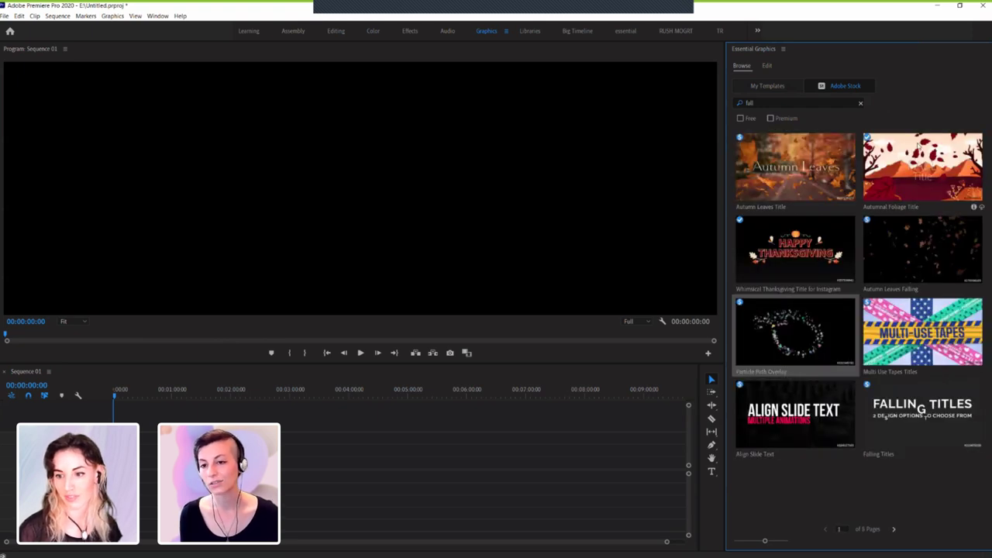
{"action": "mouse_move", "coordinate": [919, 144]}
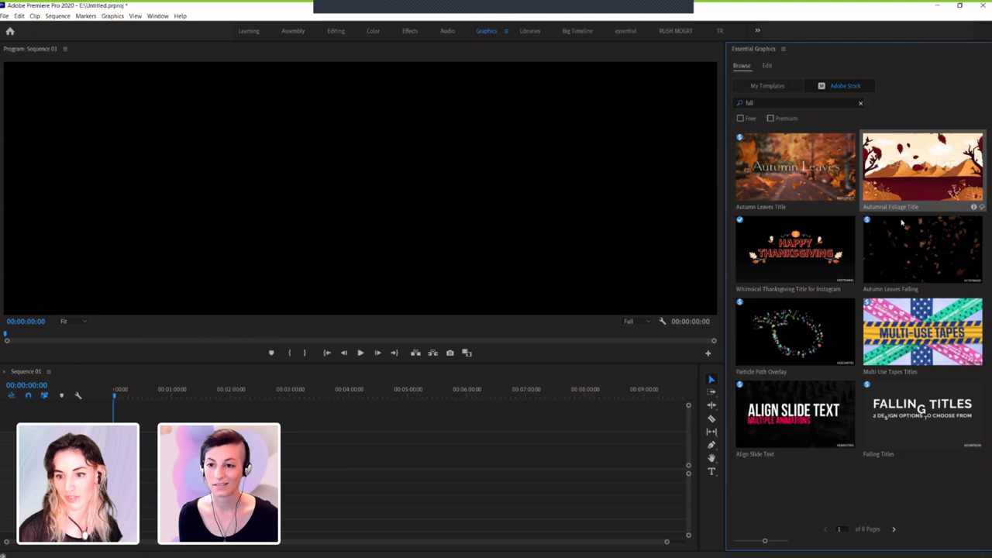
{"action": "mouse_move", "coordinate": [867, 285]}
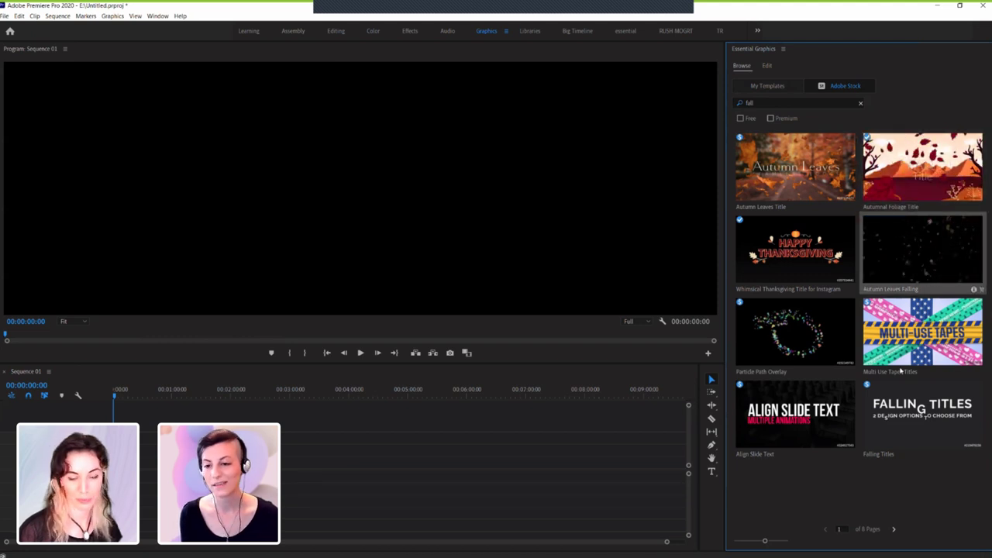
{"action": "left_click", "coordinate": [894, 530]}
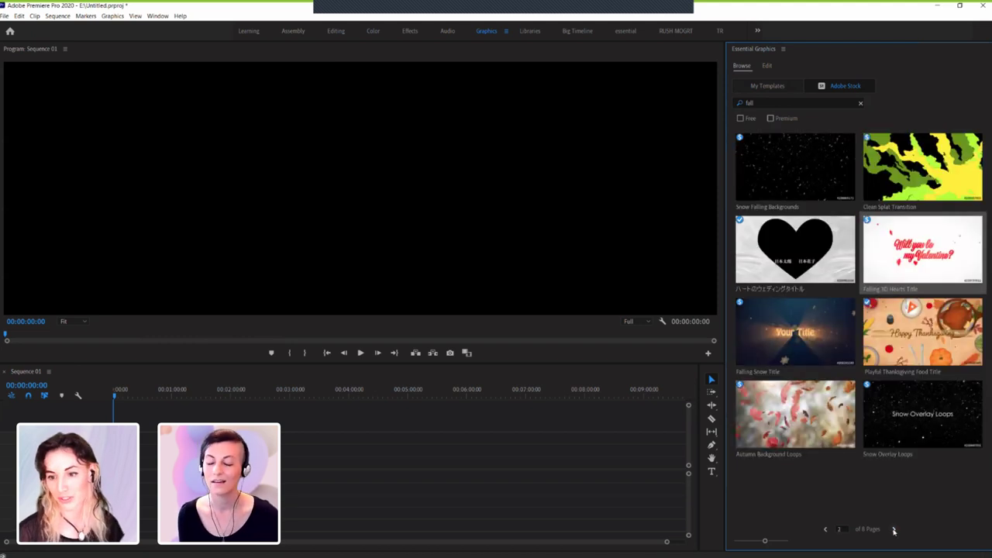
{"action": "mouse_move", "coordinate": [934, 176]}
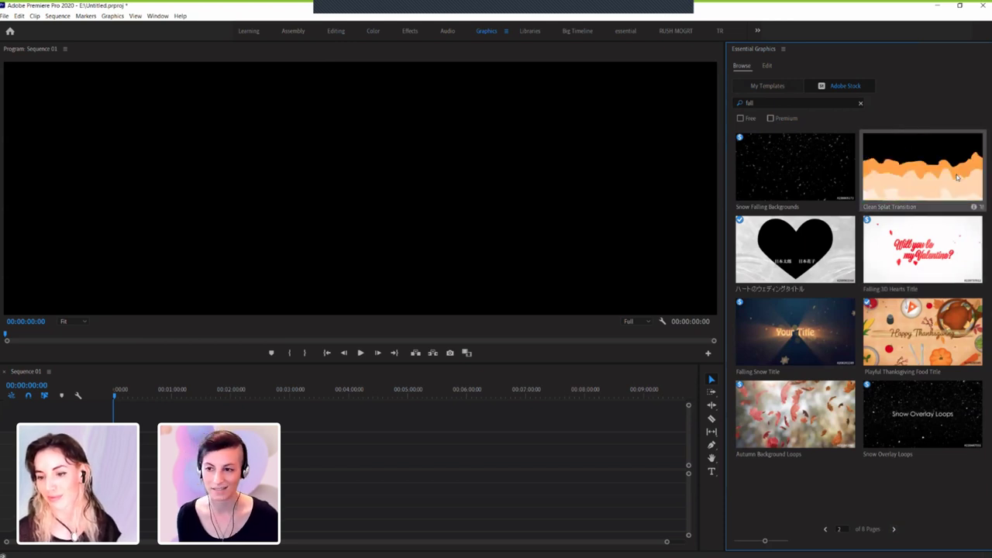
{"action": "left_click", "coordinate": [894, 530]}
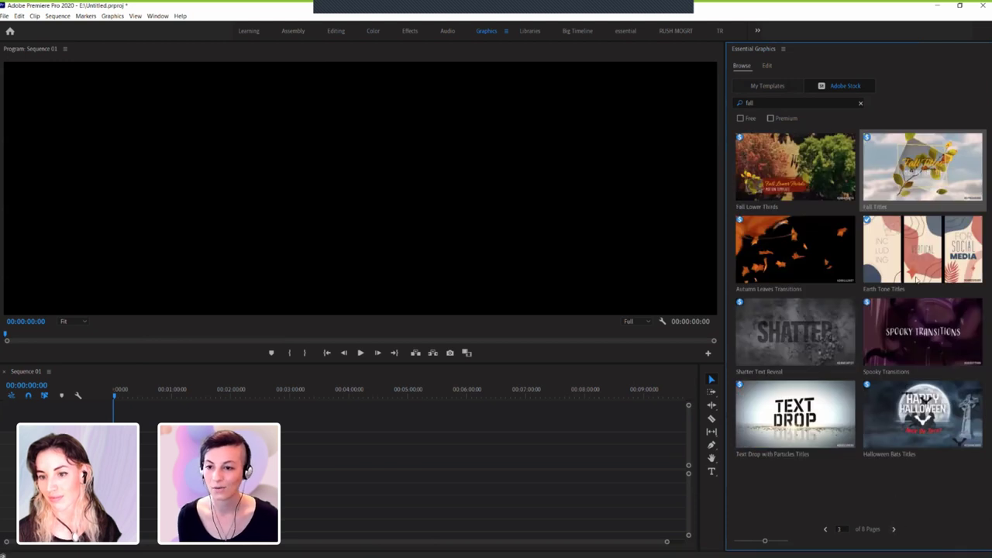
{"action": "mouse_move", "coordinate": [885, 266]}
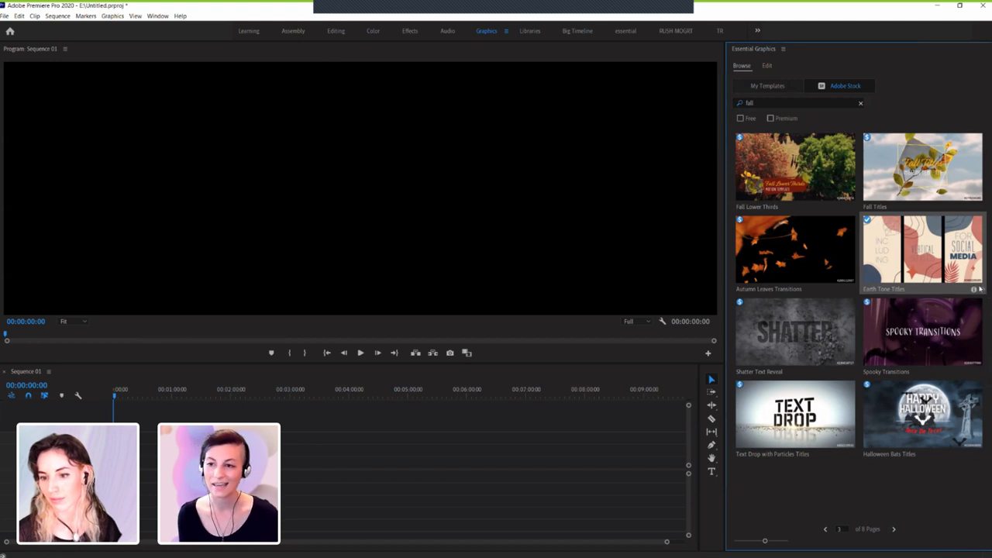
{"action": "left_click_drag", "start_coordinate": [980, 288], "coordinate": [132, 437]}
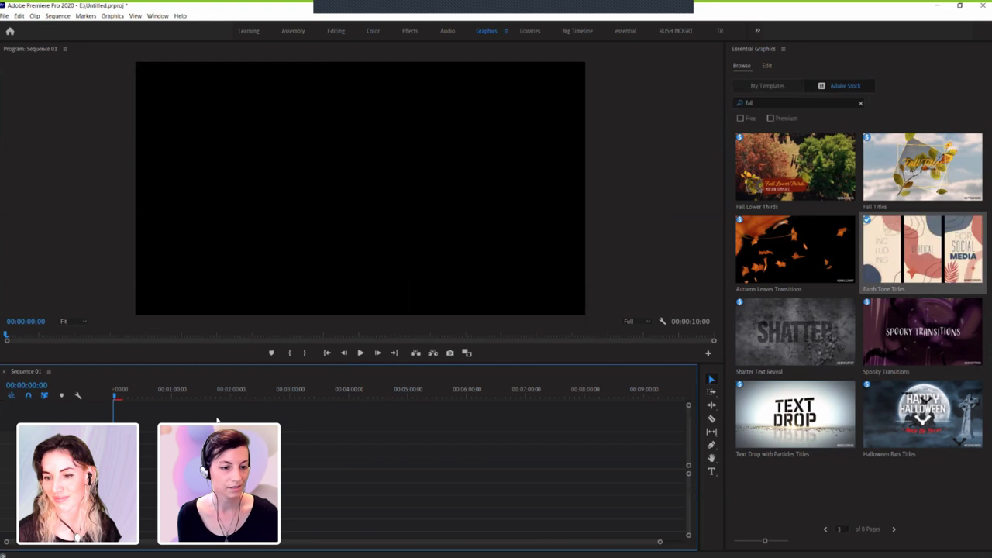
Play the Earth Tone Titles clip, replay it from the start, and pause at 00:00:04:22.
{"action": "left_click", "coordinate": [361, 353]}
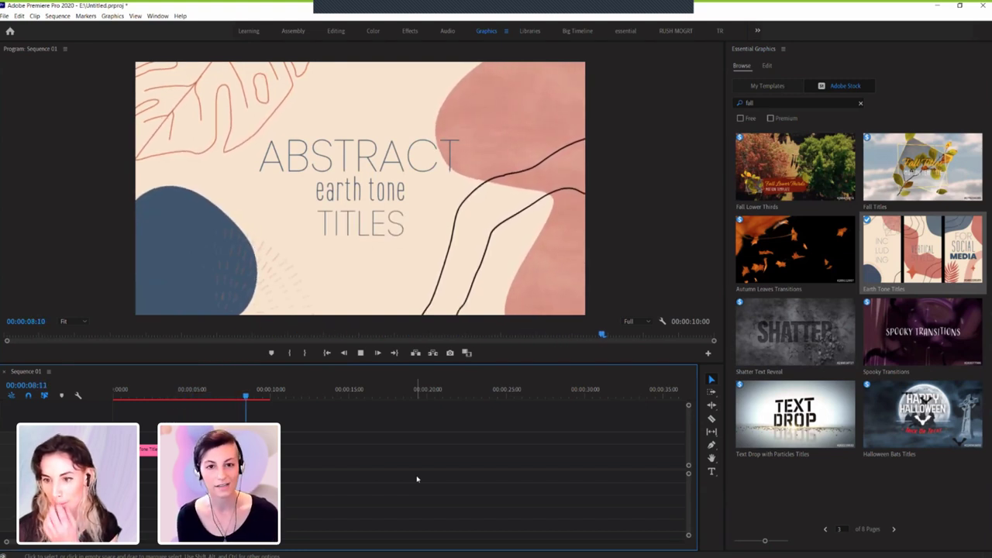
{"action": "key", "text": "Home"}
{"action": "key", "text": "space"}
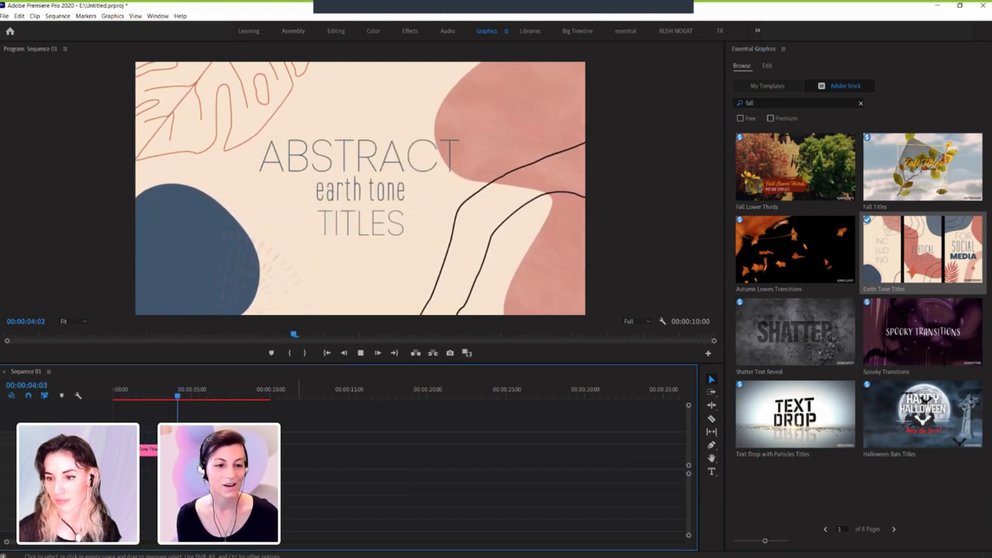
{"action": "key", "text": "space"}
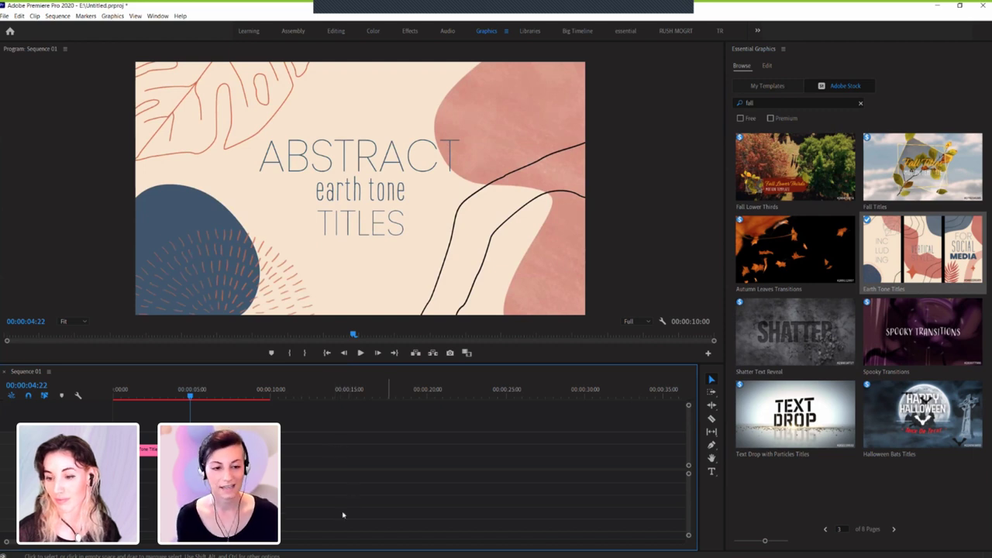
Select the Earth Tone Titles clip and step its Style Selection through styles 1–5, ending on style 1.
{"action": "left_click", "coordinate": [173, 455]}
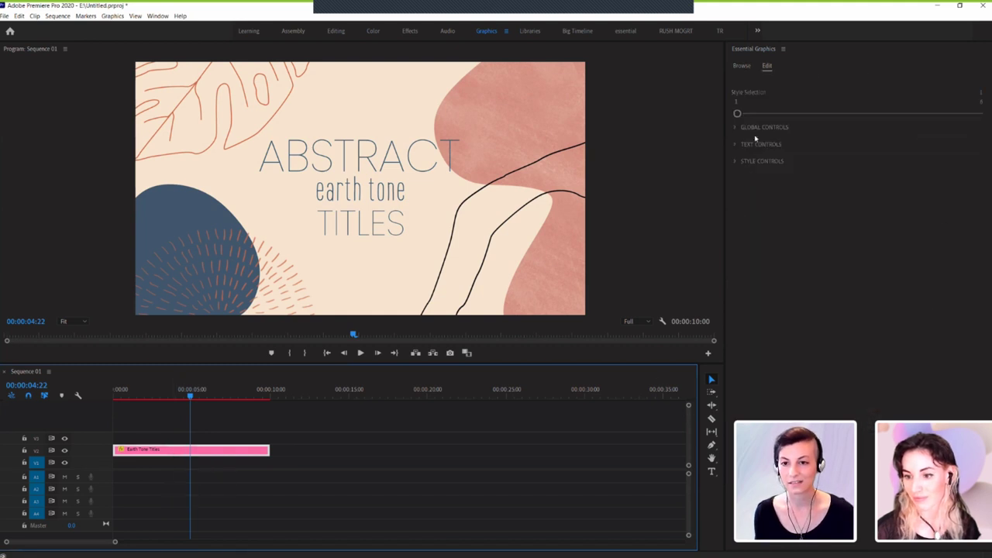
{"action": "left_click", "coordinate": [741, 67]}
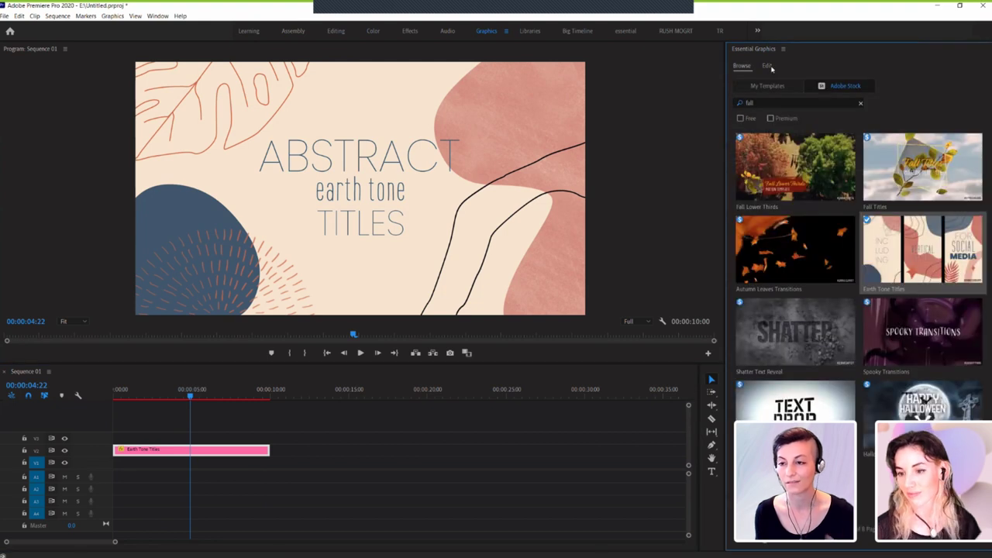
{"action": "left_click", "coordinate": [767, 67]}
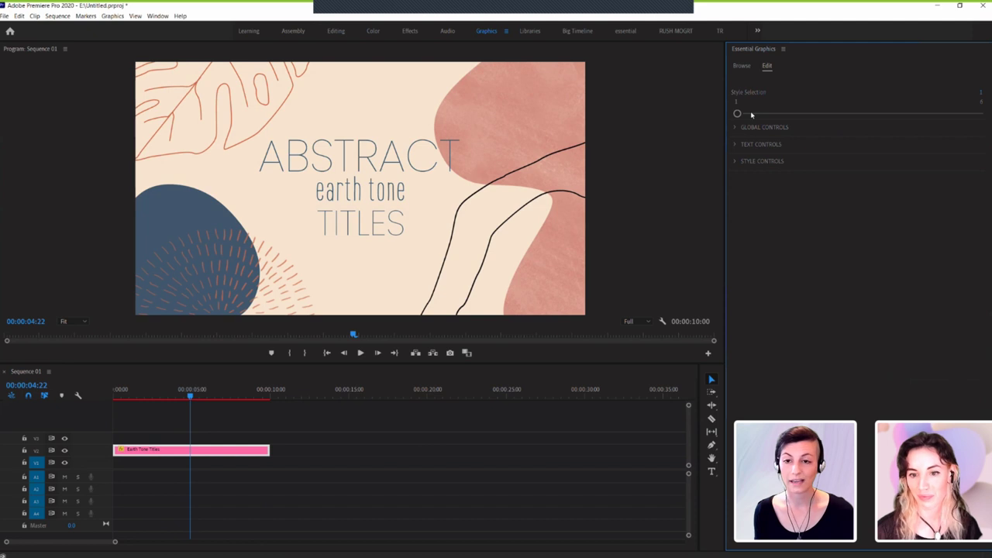
{"action": "left_click_drag", "start_coordinate": [751, 117], "coordinate": [841, 122]}
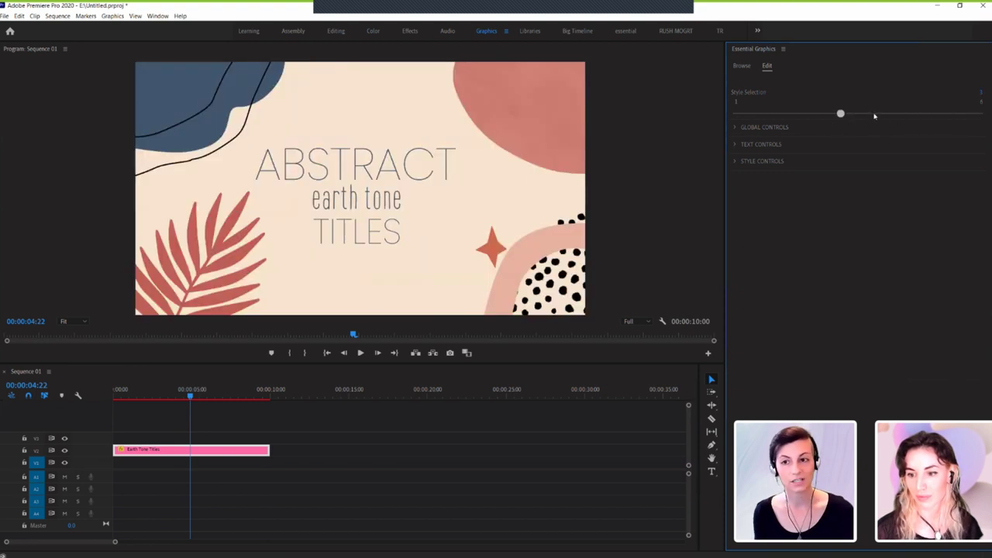
{"action": "left_click", "coordinate": [874, 115]}
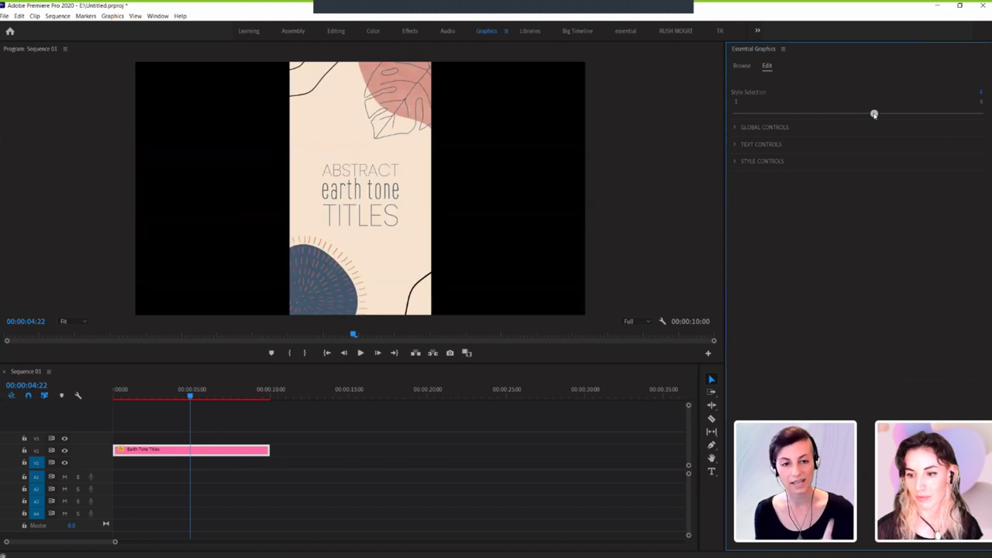
{"action": "left_click", "coordinate": [902, 106]}
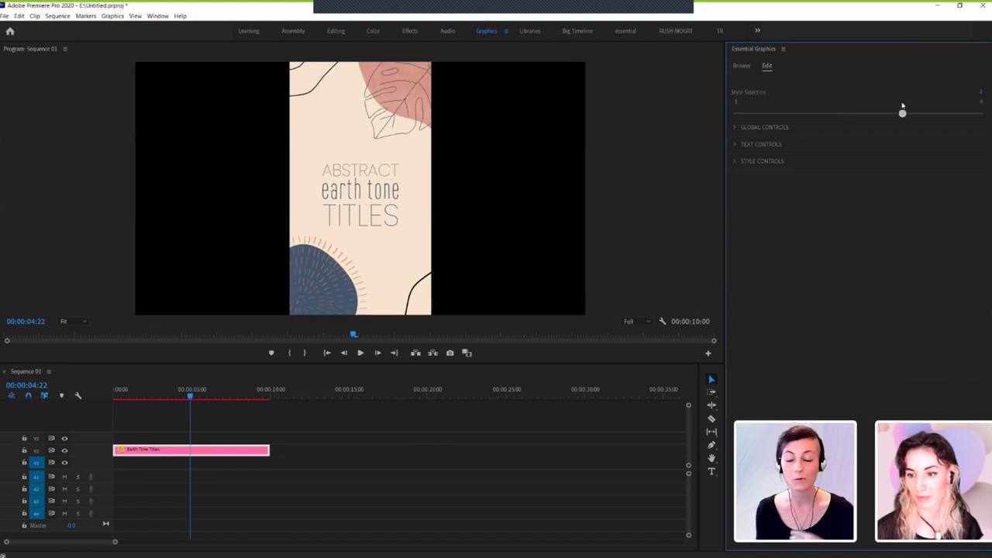
{"action": "left_click", "coordinate": [917, 101]}
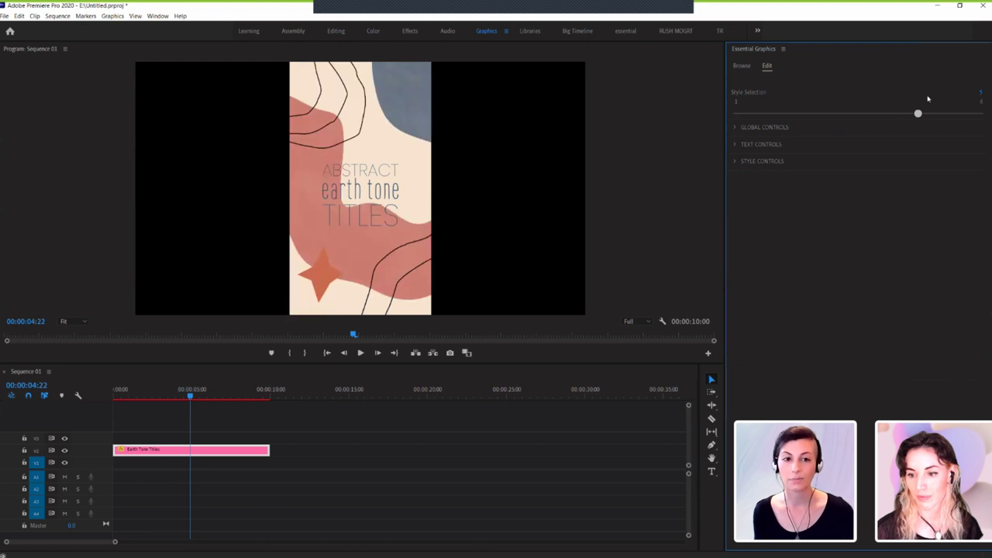
{"action": "left_click_drag", "start_coordinate": [918, 113], "coordinate": [721, 116]}
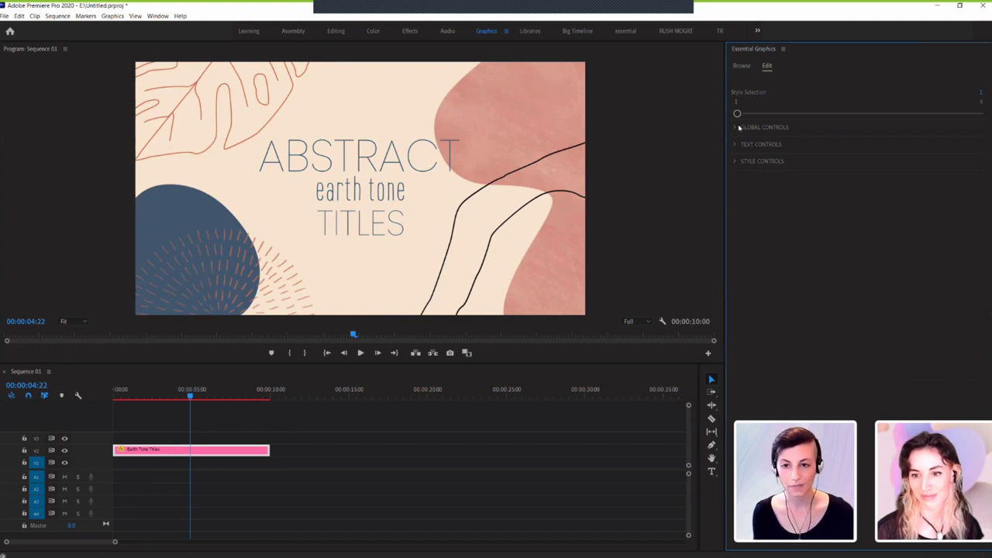
Expand the Text 01 (ABSTRACT) and Text 02 (earth tone) settings, then restore down the Premiere window.
{"action": "left_click", "coordinate": [740, 127]}
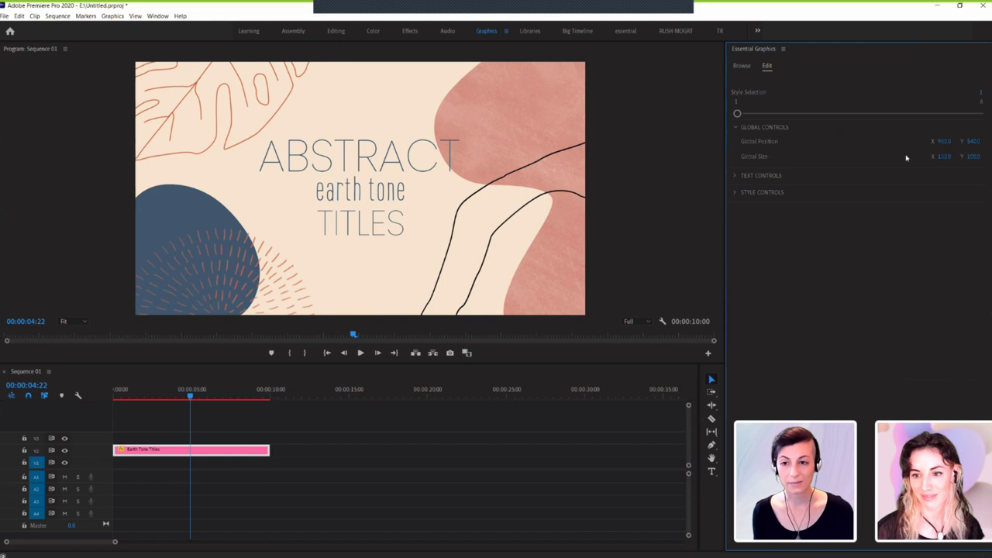
{"action": "mouse_move", "coordinate": [947, 156]}
{"action": "left_mouse_down"}
{"action": "mouse_move", "coordinate": [918, 141]}
{"action": "mouse_move", "coordinate": [955, 156]}
{"action": "mouse_move", "coordinate": [953, 141]}
{"action": "left_mouse_up"}
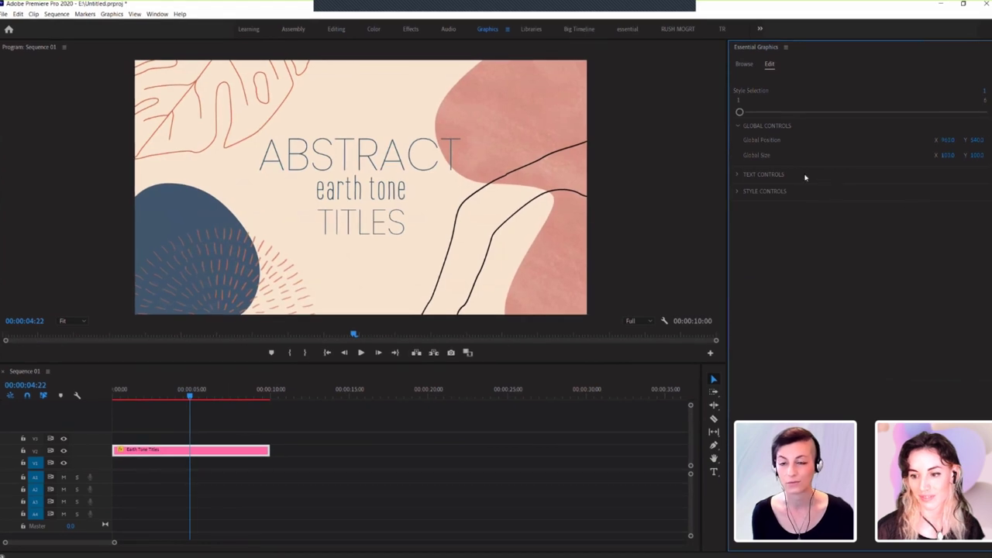
{"action": "left_click", "coordinate": [738, 127]}
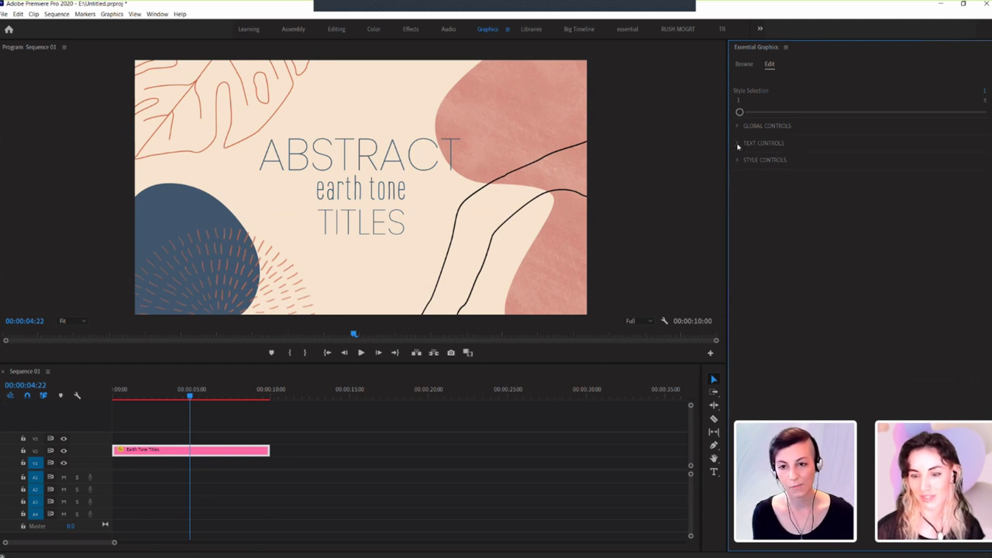
{"action": "left_click", "coordinate": [738, 145]}
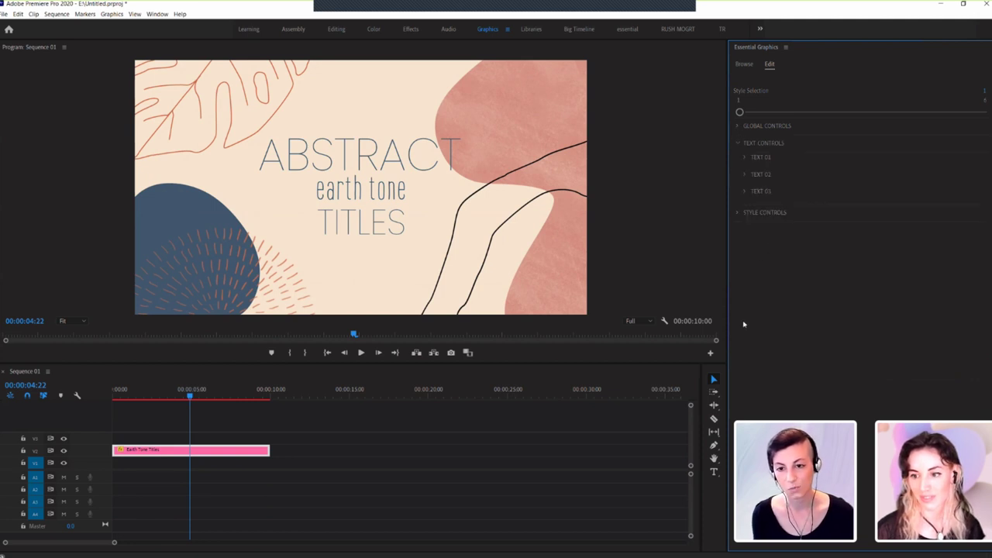
{"action": "left_click", "coordinate": [744, 156]}
{"action": "left_click", "coordinate": [745, 304]}
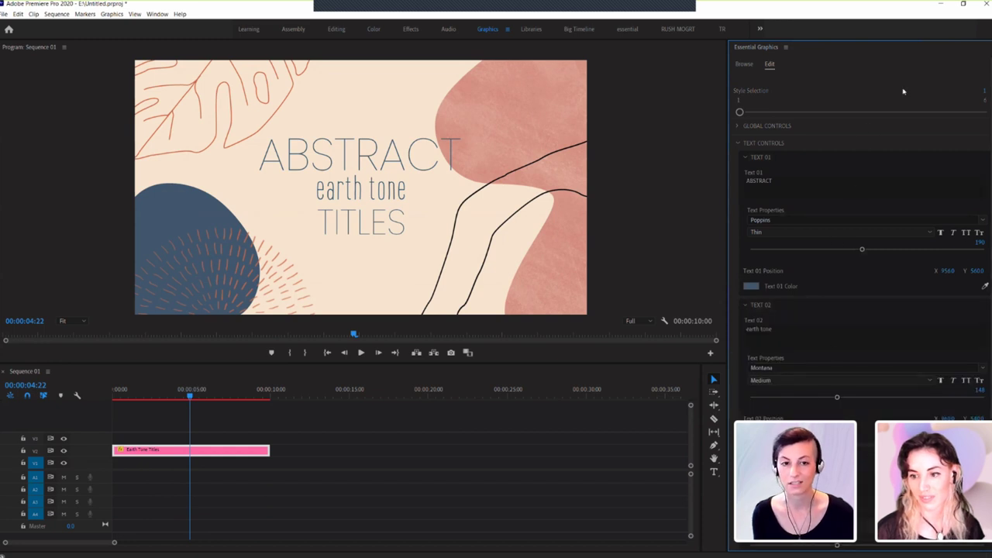
{"action": "left_click", "coordinate": [964, 4]}
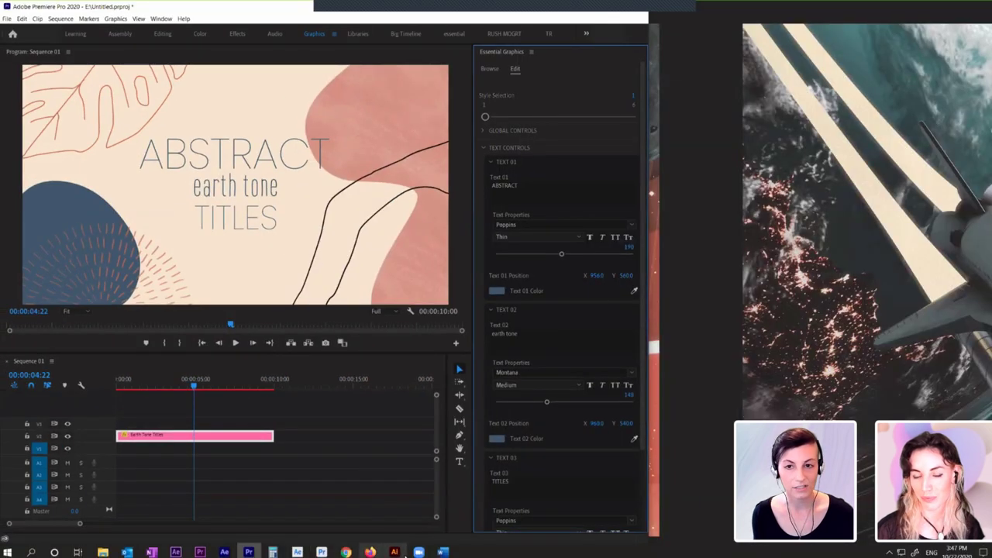
Place the Illustrator CozyCalico_Bookclub2020_IG.ai window beside Premiere for side-by-side comparison.
{"action": "left_click", "coordinate": [403, 553]}
{"action": "left_click", "coordinate": [967, 11]}
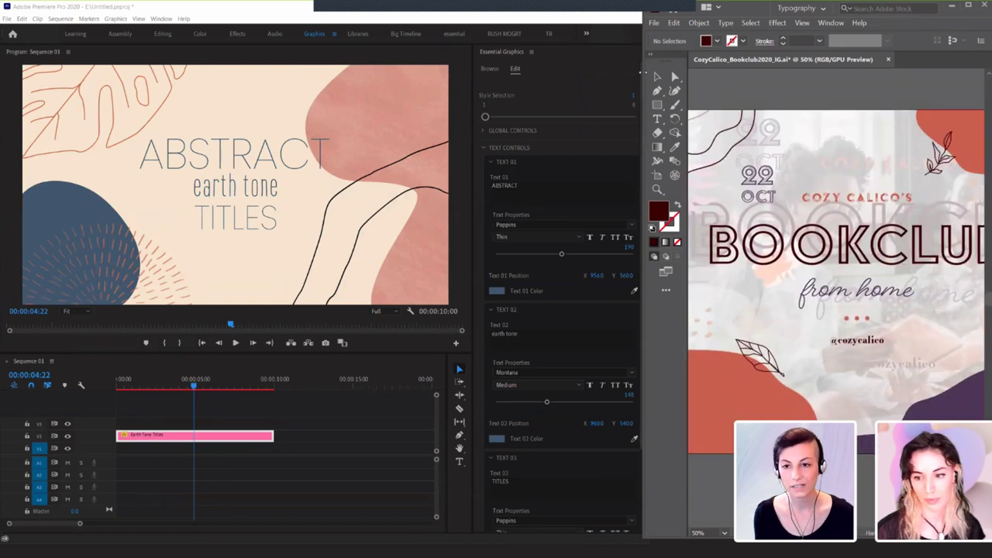
{"action": "left_click_drag", "start_coordinate": [642, 72], "coordinate": [683, 74]}
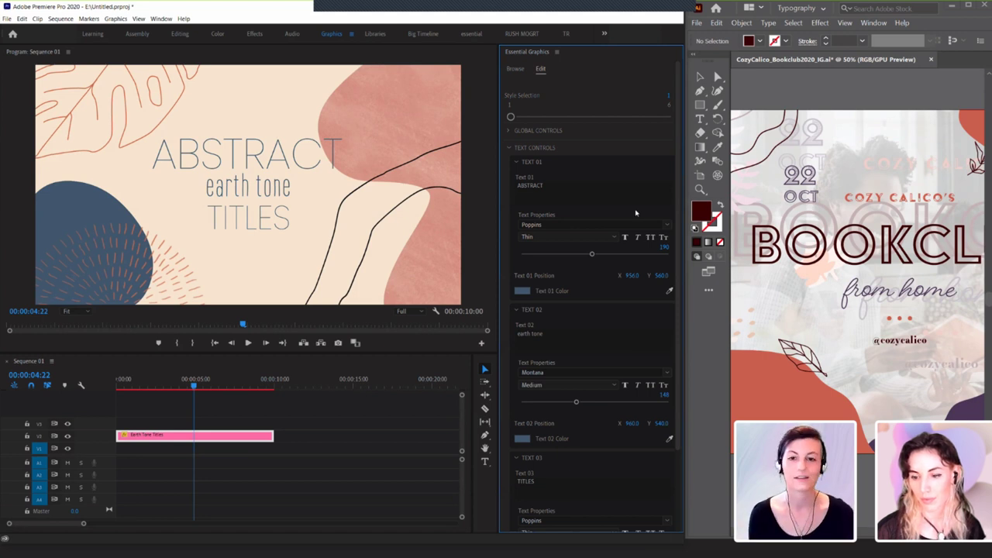
Replace the title's three lines with cozy calico's, Bookclub and from home.
{"action": "left_click", "coordinate": [597, 183]}
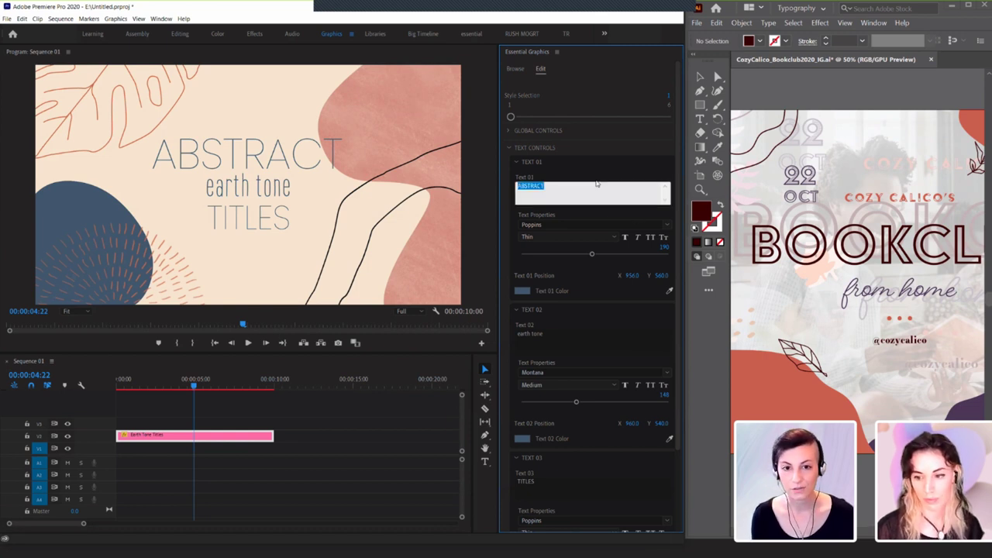
{"action": "type", "text": "cozy calico's"}
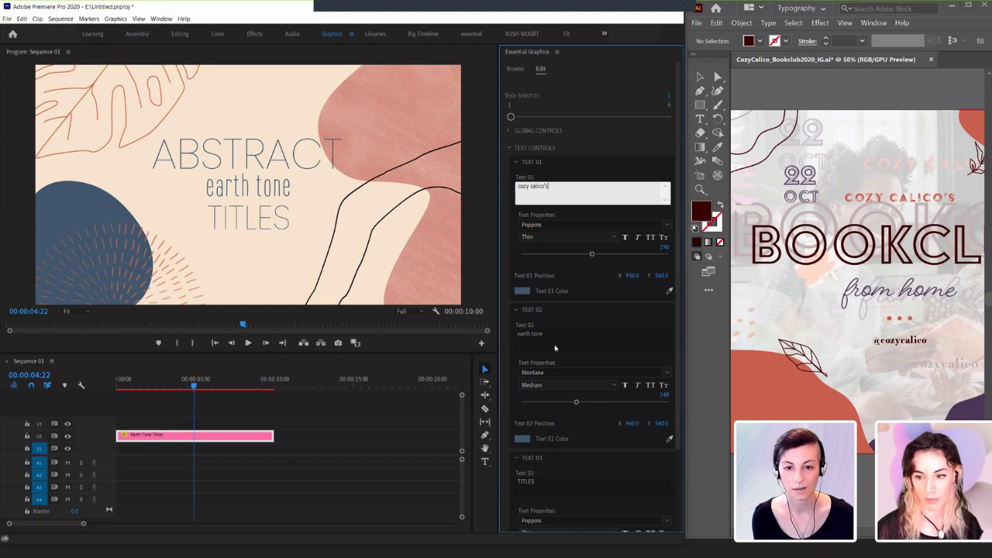
{"action": "left_click", "coordinate": [555, 343]}
{"action": "type", "text": "Bookclub"}
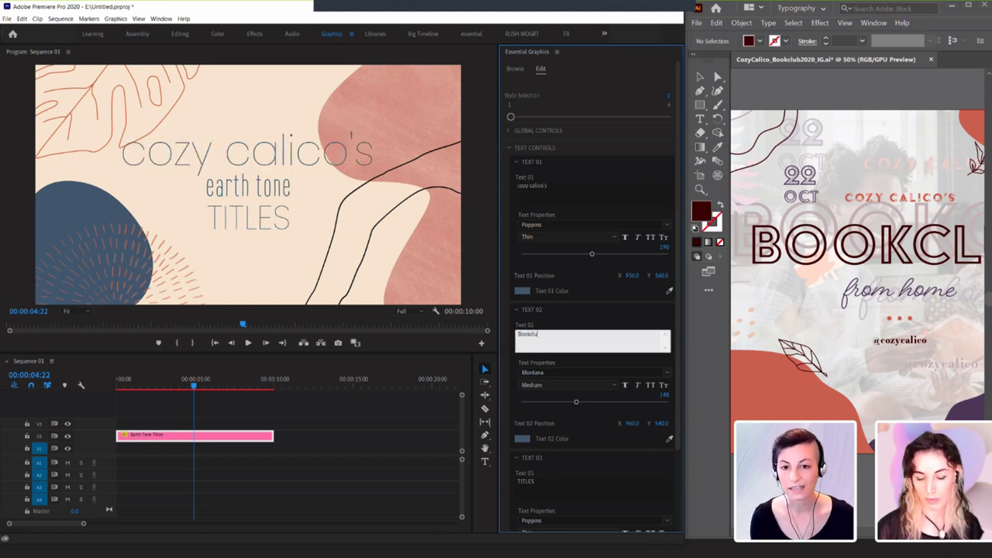
{"action": "left_click", "coordinate": [579, 488]}
{"action": "type", "text": "from home"}
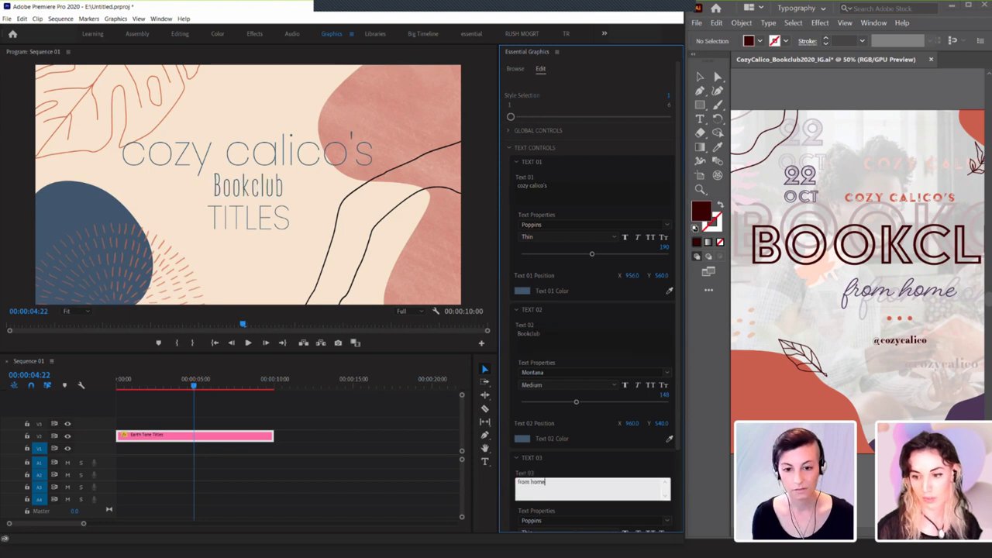
{"action": "left_click", "coordinate": [586, 470]}
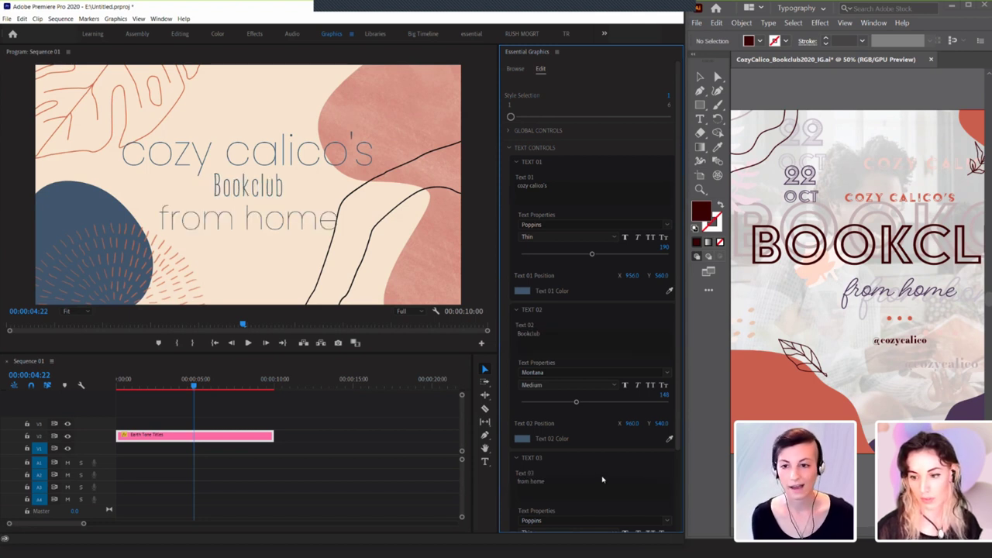
{"action": "left_click", "coordinate": [868, 203]}
Show the COZY CALICO'S heading's Character panel in Illustrator to read its Acier BAT Text Noir font.
{"action": "left_click", "coordinate": [868, 203]}
{"action": "key", "text": "ctrl+t"}
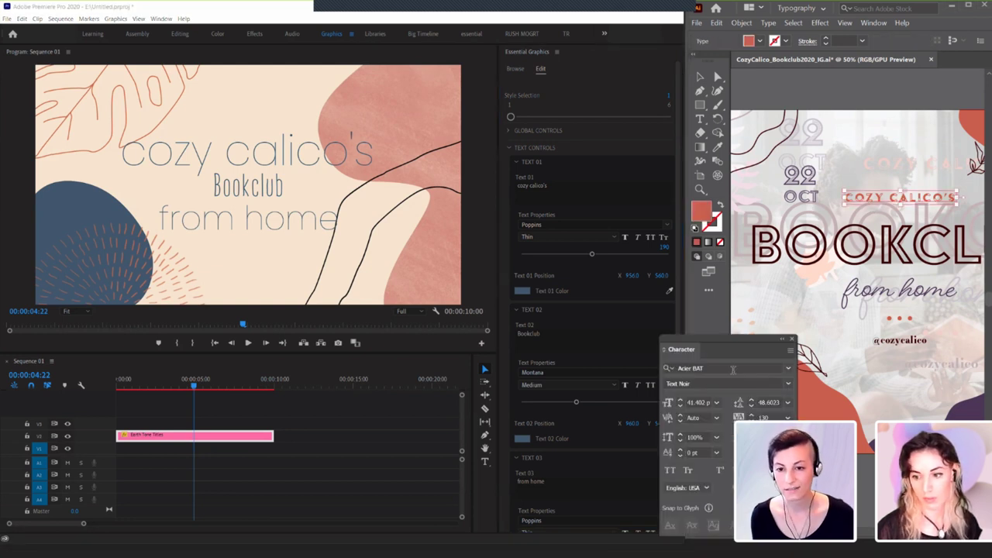
{"action": "left_click_drag", "start_coordinate": [722, 340], "coordinate": [799, 246]}
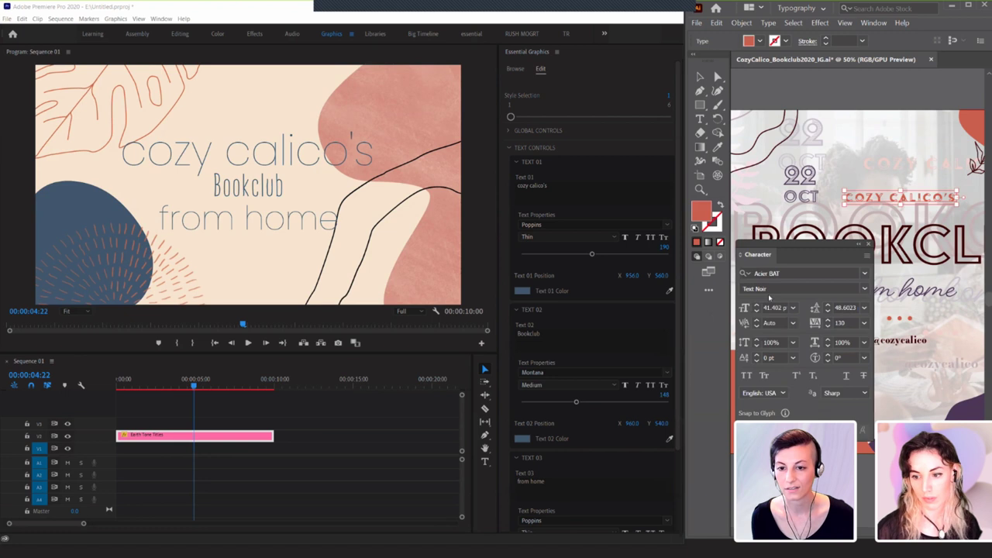
{"action": "left_click_drag", "start_coordinate": [770, 297], "coordinate": [769, 297]}
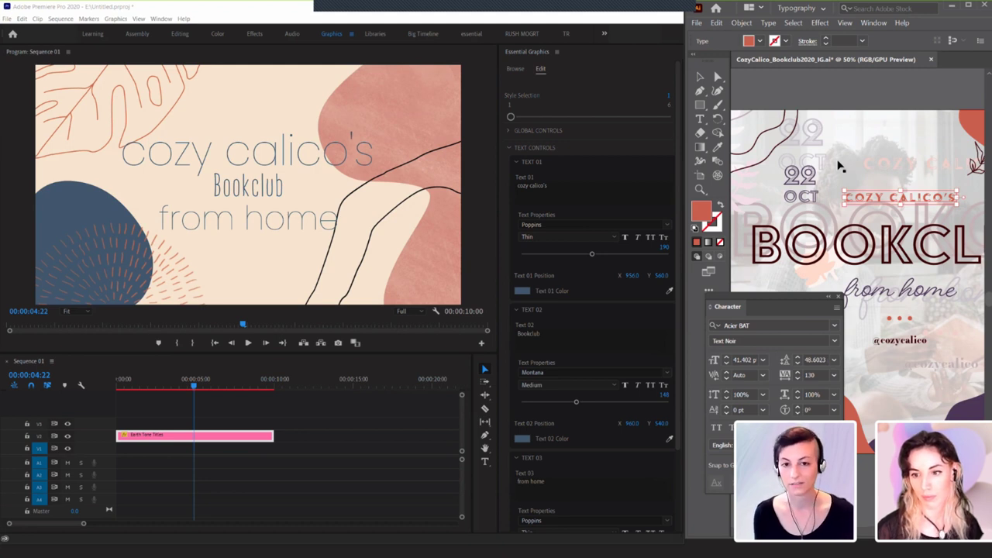
Set the first title line to Acier BAT Text Solid, size 107, in the design's coral colour.
{"action": "left_click", "coordinate": [554, 224]}
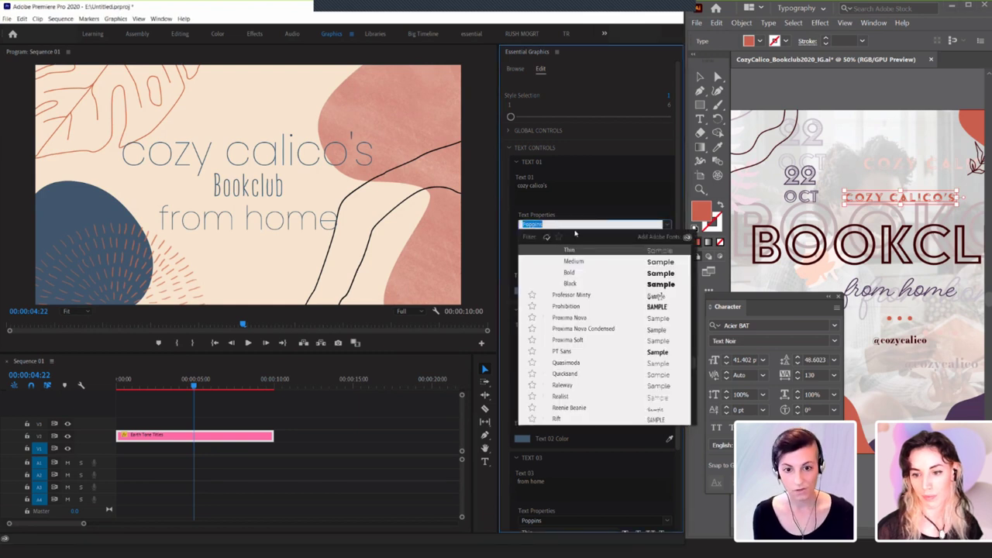
{"action": "type", "text": "acier"}
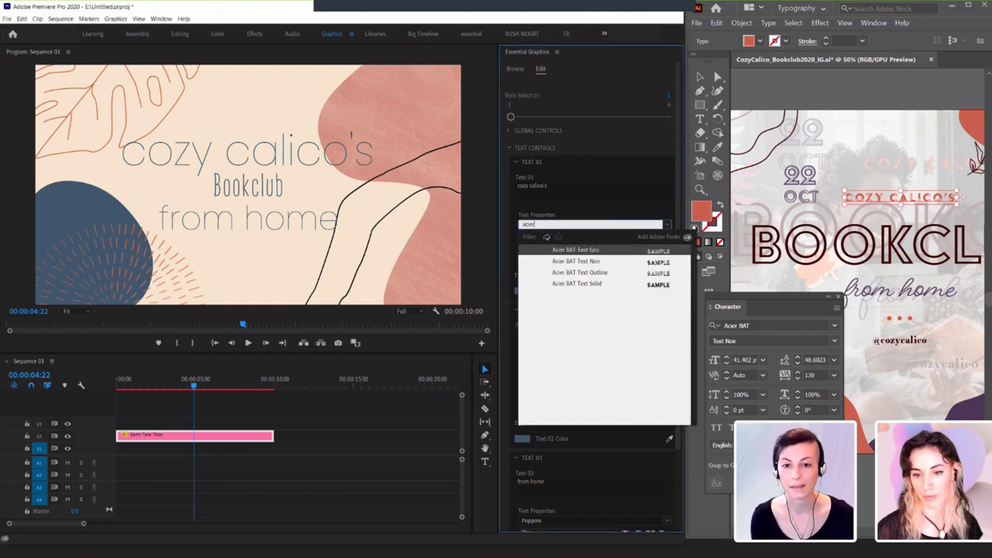
{"action": "left_click", "coordinate": [597, 284]}
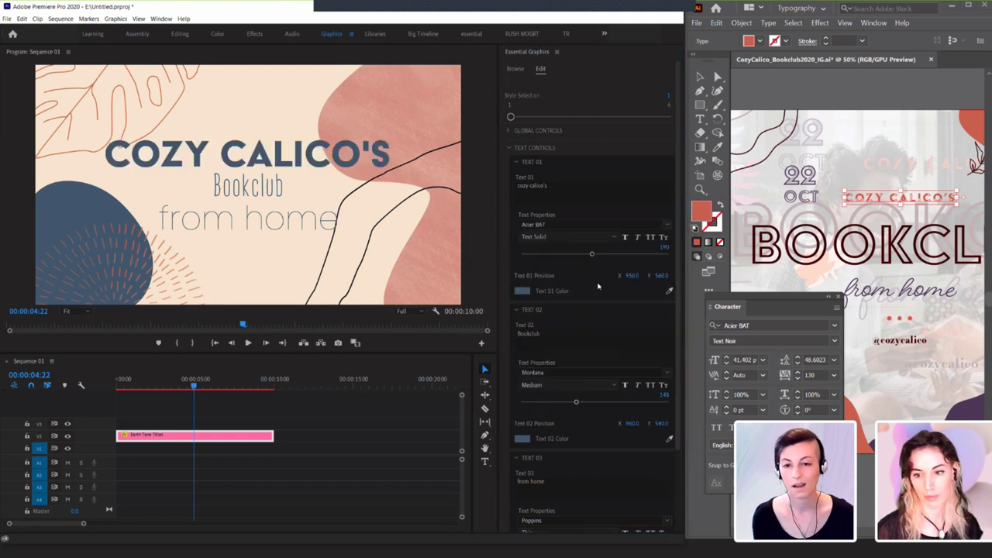
{"action": "left_click_drag", "start_coordinate": [591, 255], "coordinate": [561, 255]}
{"action": "left_click", "coordinate": [669, 291]}
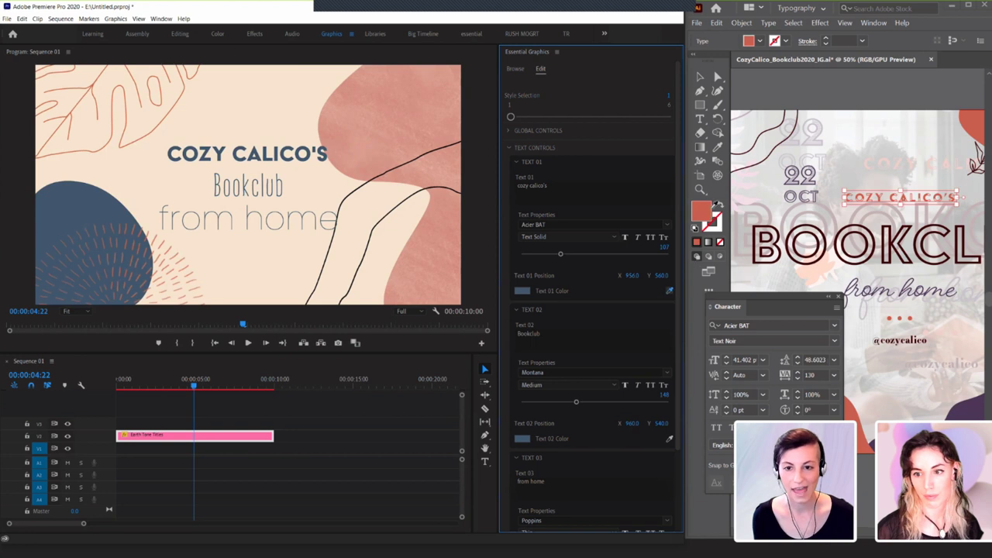
{"action": "left_click", "coordinate": [710, 222]}
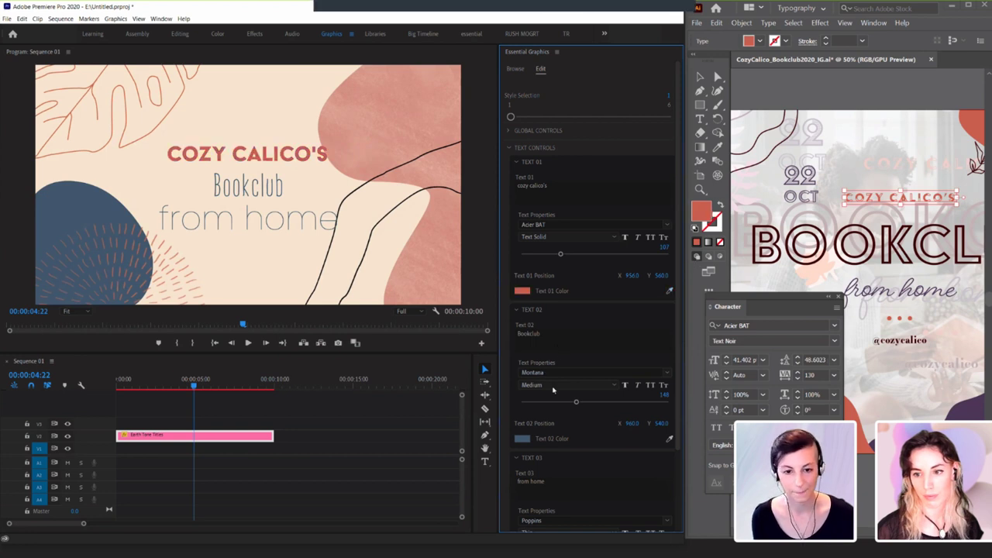
{"action": "left_click", "coordinate": [819, 261]}
{"action": "left_click", "coordinate": [818, 260]}
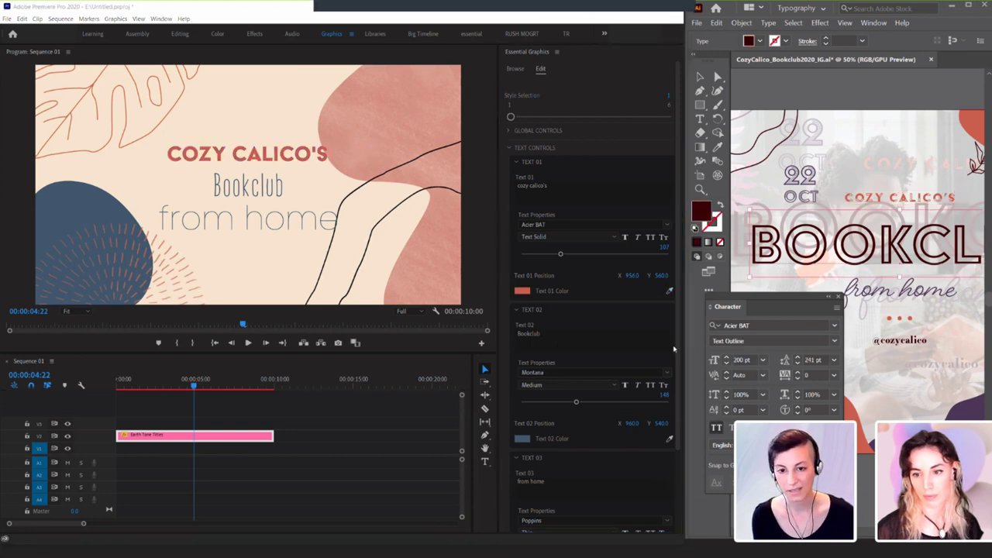
Make the Bookclub line Acier BAT Text Outline in dark red at size 281.
{"action": "left_click", "coordinate": [547, 372]}
{"action": "type", "text": "acier bat"}
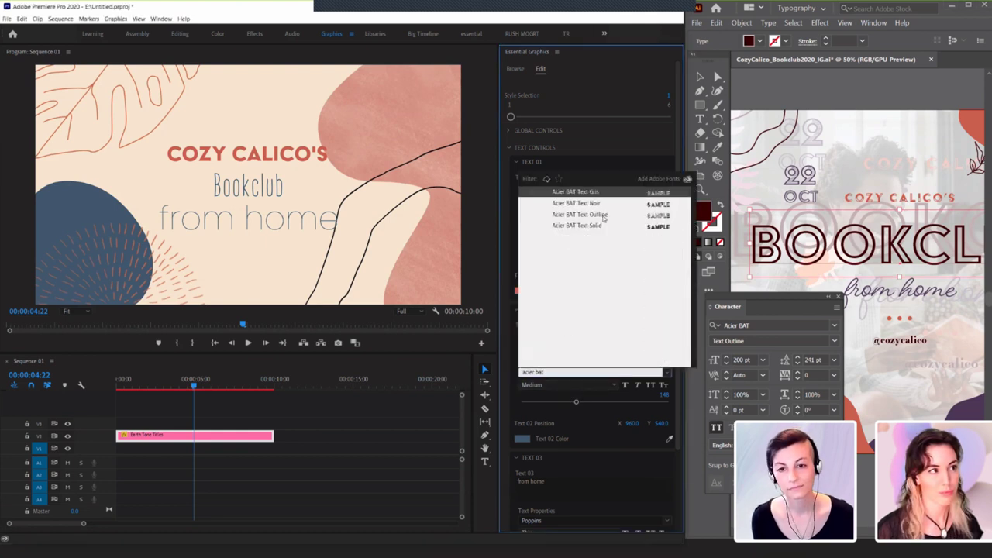
{"action": "key", "text": "Down"}
{"action": "key", "text": "Down"}
{"action": "key", "text": "Return"}
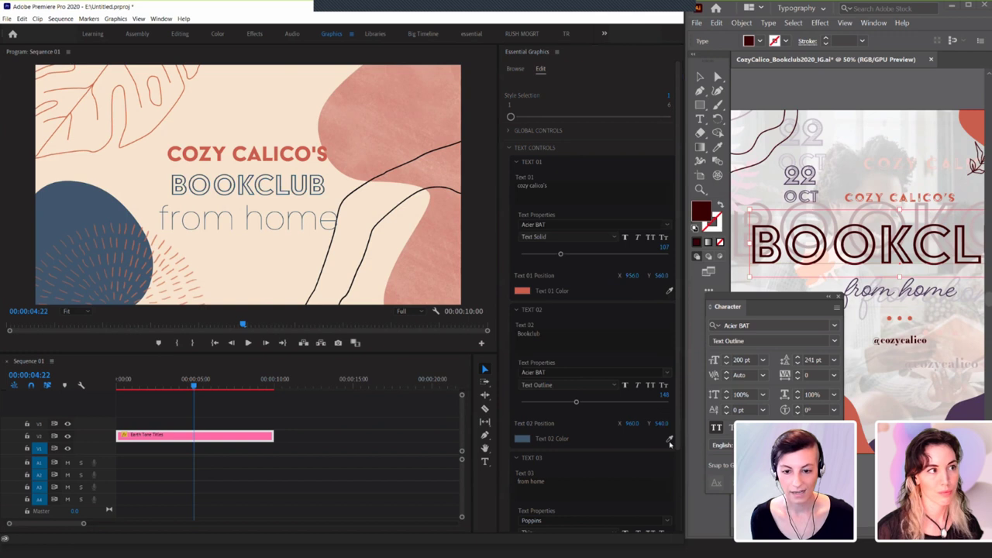
{"action": "left_click", "coordinate": [669, 439]}
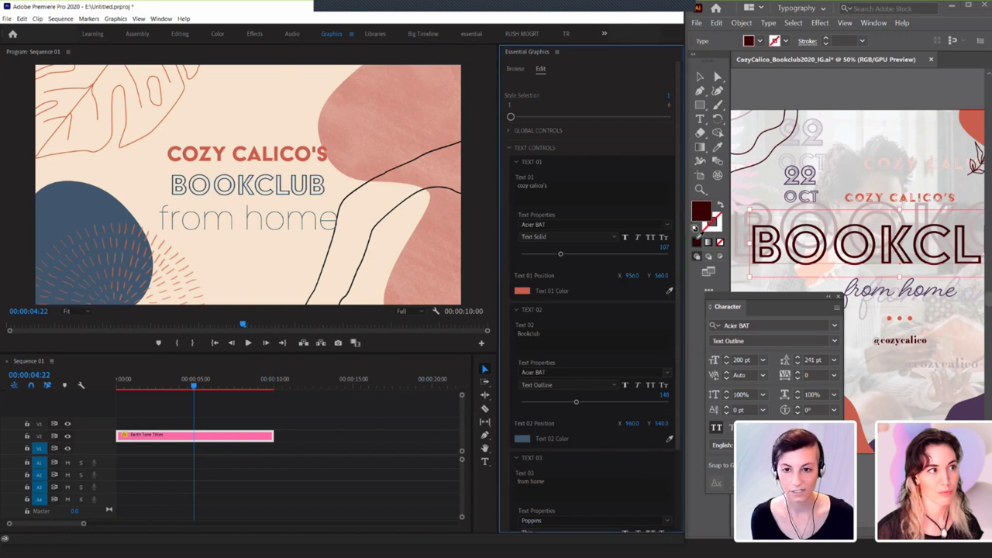
{"action": "left_click_drag", "start_coordinate": [576, 402], "coordinate": [626, 401]}
{"action": "scroll", "coordinate": [587, 498], "scroll_direction": "down", "scroll_amount": 3}
Set from home to Beloved Script Bold size 170 and adjust the lines' vertical positions.
{"action": "left_click", "coordinate": [556, 392]}
{"action": "left_click", "coordinate": [899, 290]}
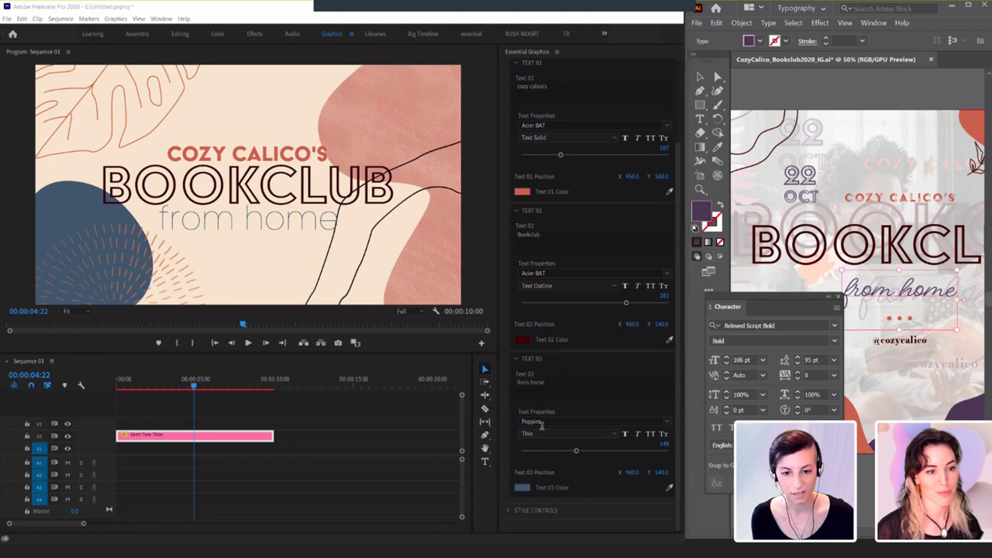
{"action": "left_click", "coordinate": [543, 422]}
{"action": "type", "text": "beloved"}
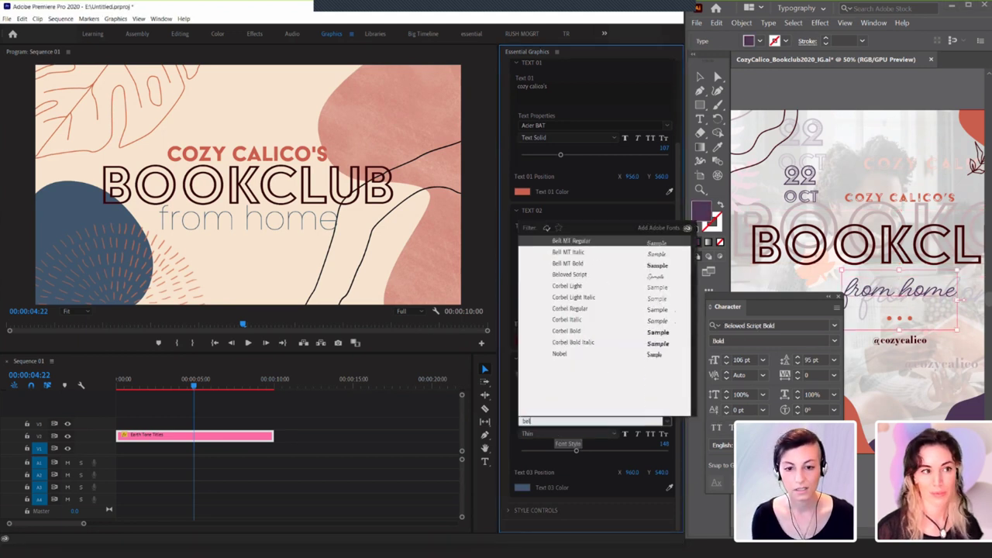
{"action": "left_click", "coordinate": [583, 241]}
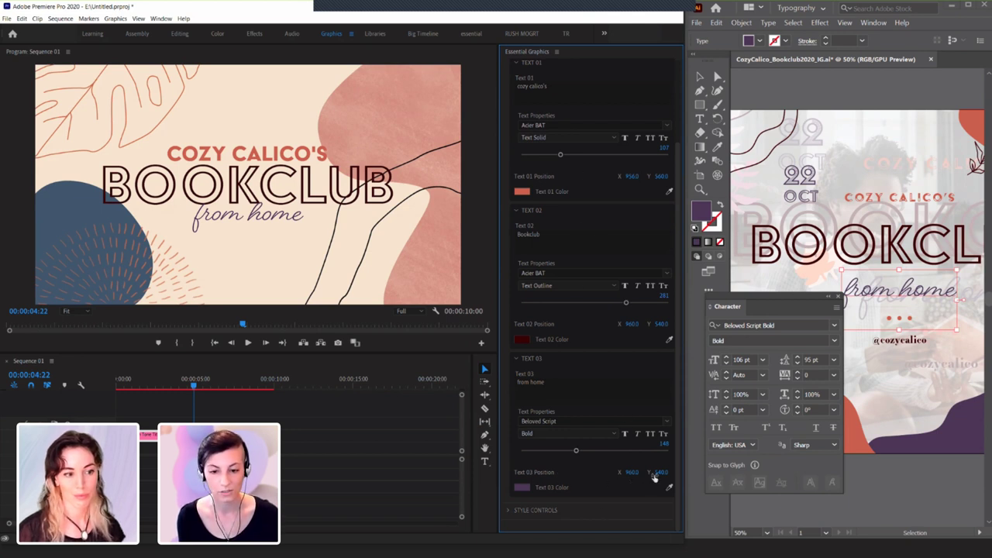
{"action": "left_click_drag", "start_coordinate": [661, 472], "coordinate": [694, 472]}
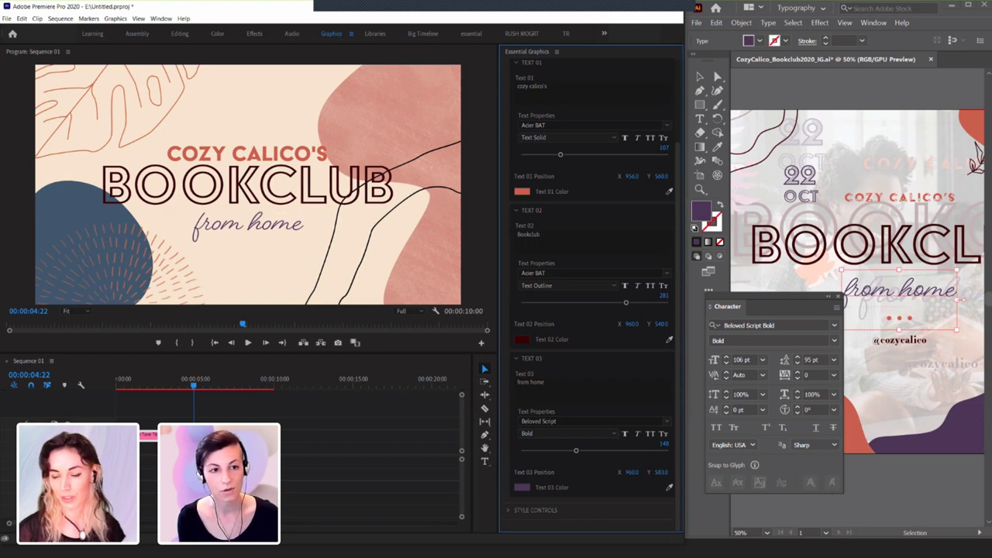
{"action": "left_click_drag", "start_coordinate": [661, 176], "coordinate": [551, 159]}
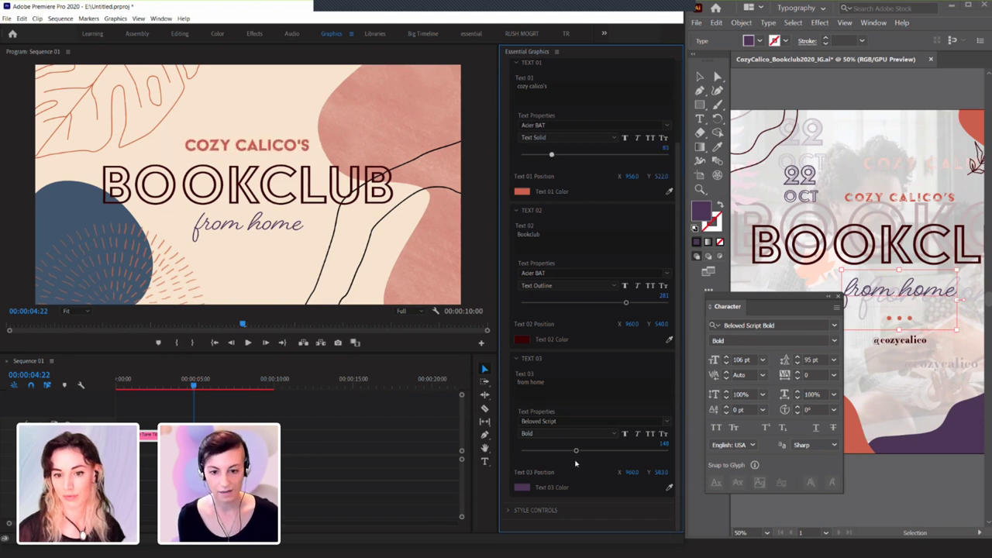
{"action": "left_click_drag", "start_coordinate": [576, 451], "coordinate": [585, 451]}
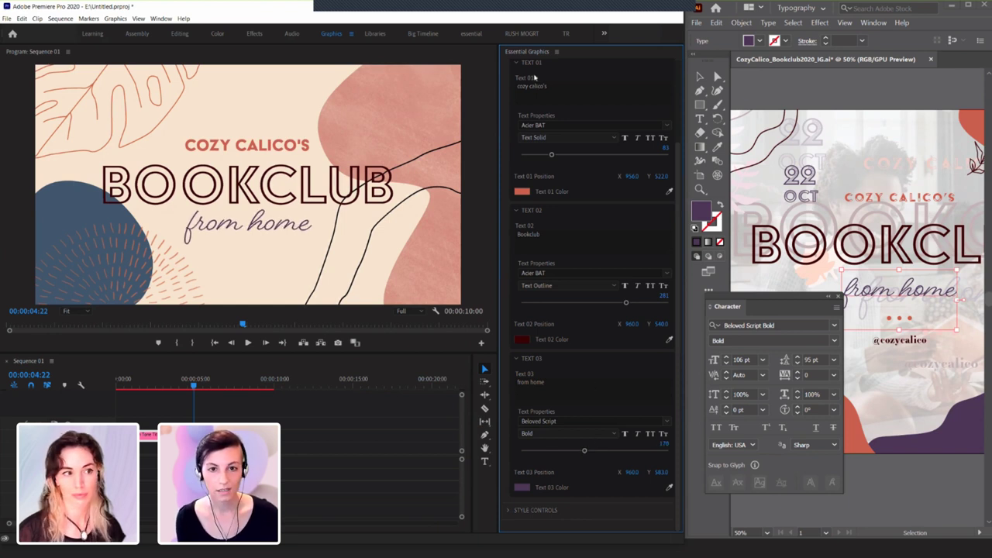
{"action": "scroll", "coordinate": [534, 77], "scroll_direction": "up", "scroll_amount": 2}
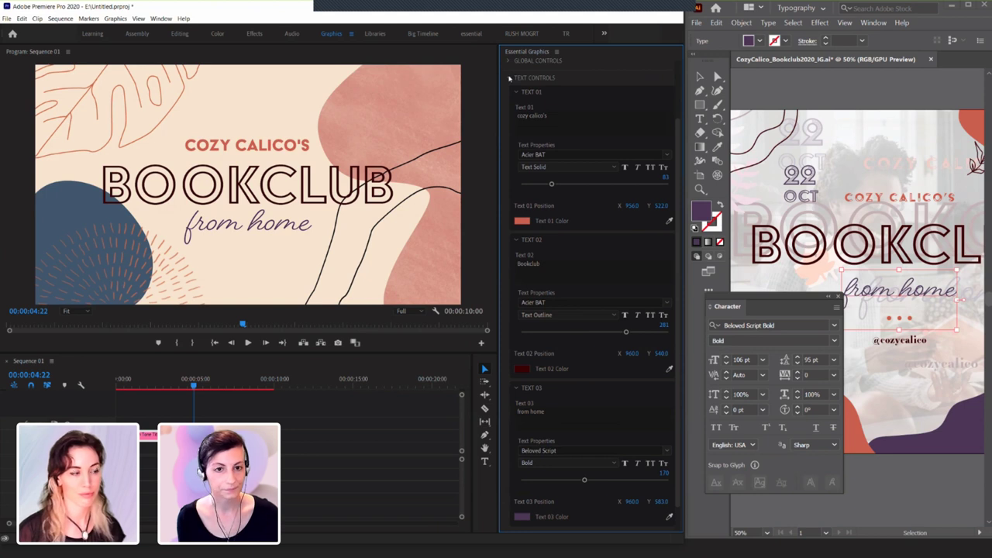
Reveal Style Controls and sample orange-red and purple from the design as the first two theme colours.
{"action": "left_click", "coordinate": [509, 78]}
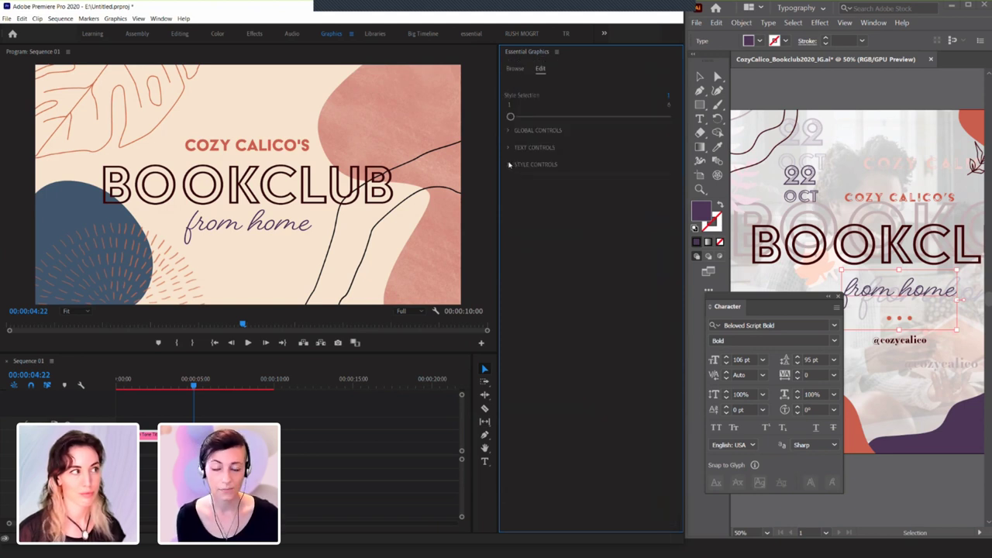
{"action": "left_click", "coordinate": [509, 164]}
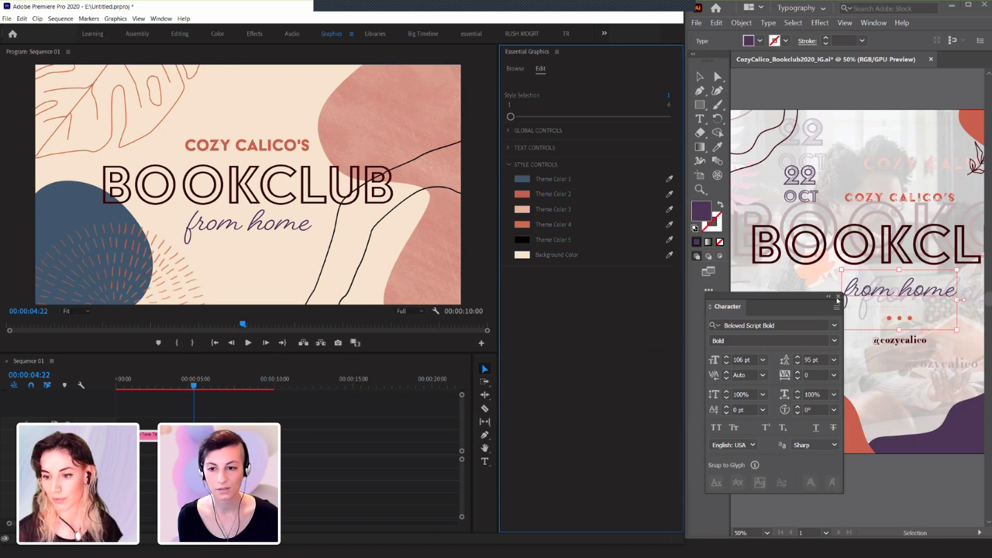
{"action": "left_click", "coordinate": [669, 179]}
{"action": "left_click", "coordinate": [521, 224]}
{"action": "left_click", "coordinate": [669, 194]}
{"action": "left_click", "coordinate": [946, 429]}
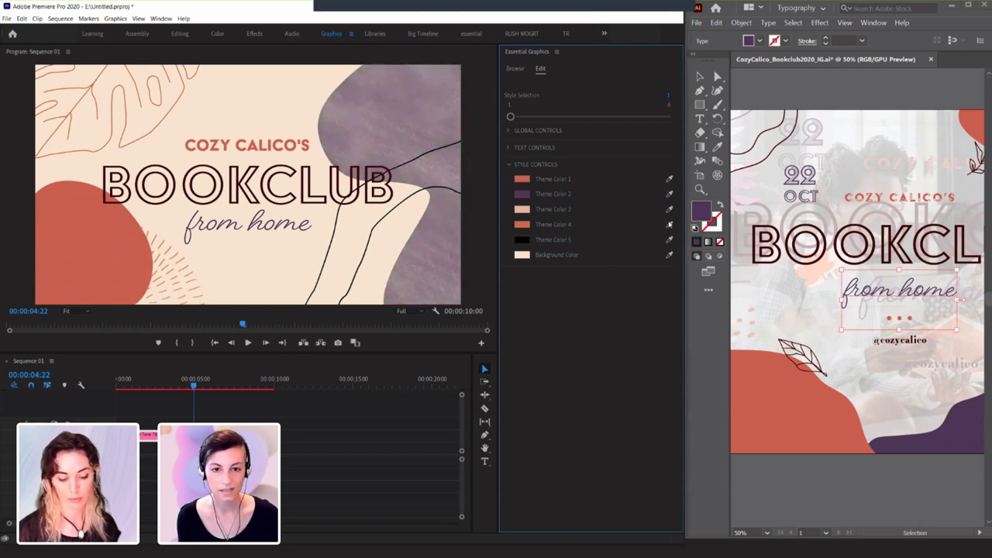
Sample purple for the fourth theme colour and dark maroon for the fifth from the design.
{"action": "left_click", "coordinate": [669, 224]}
{"action": "left_click", "coordinate": [810, 257]}
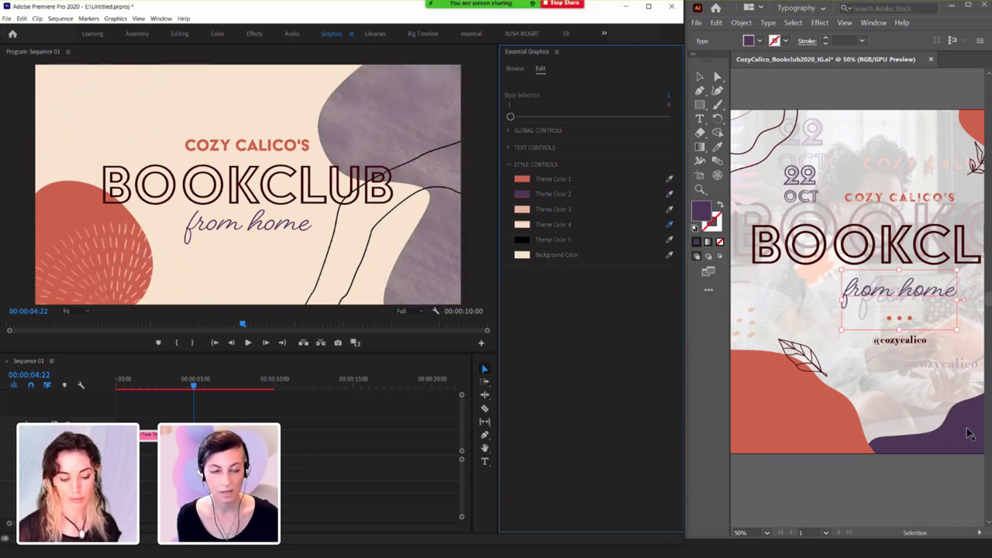
{"action": "left_click", "coordinate": [969, 435]}
{"action": "left_click", "coordinate": [671, 239]}
{"action": "left_click", "coordinate": [770, 299]}
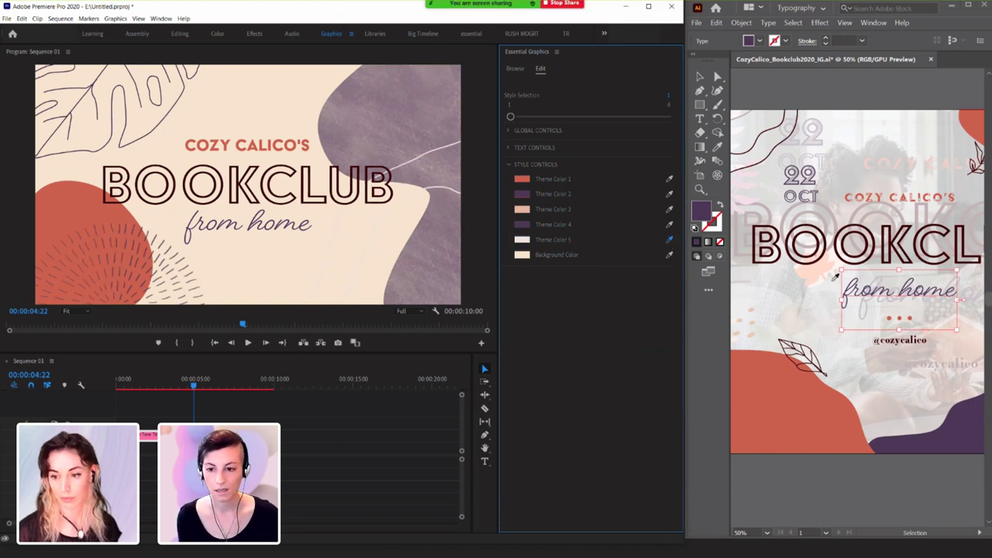
{"action": "left_click", "coordinate": [848, 254]}
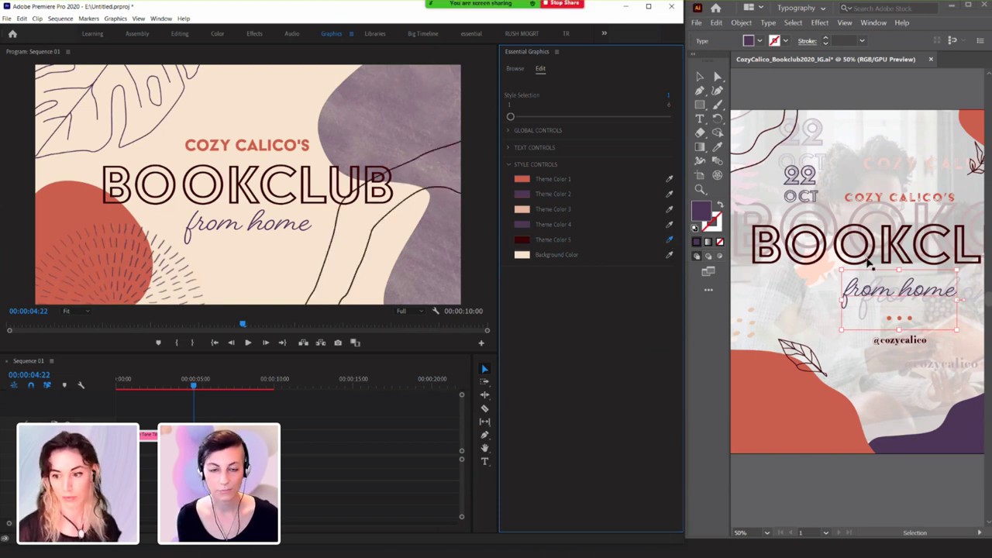
{"action": "left_click", "coordinate": [161, 19]}
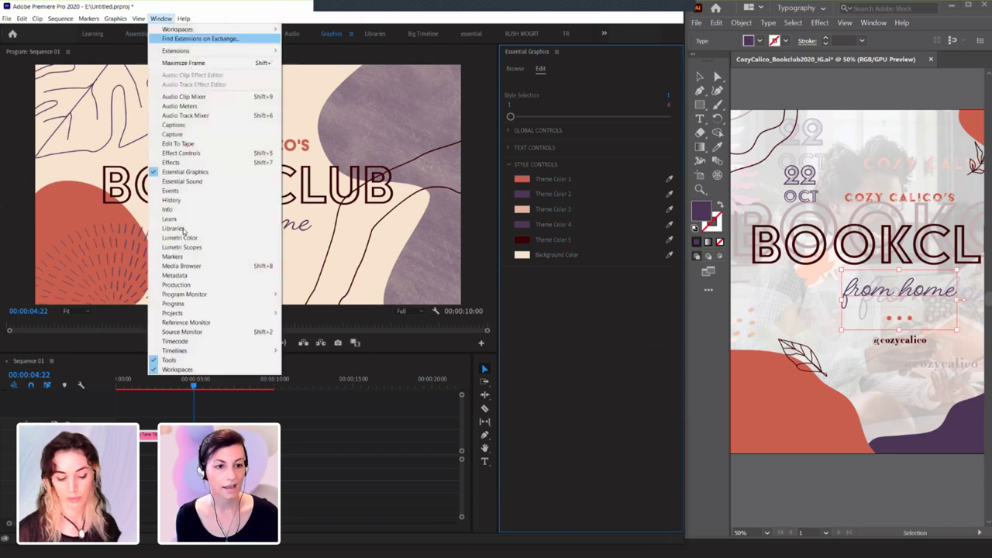
Open and close the Libraries panel, then sample white from Illustrator as the Background Color.
{"action": "left_click", "coordinate": [197, 227]}
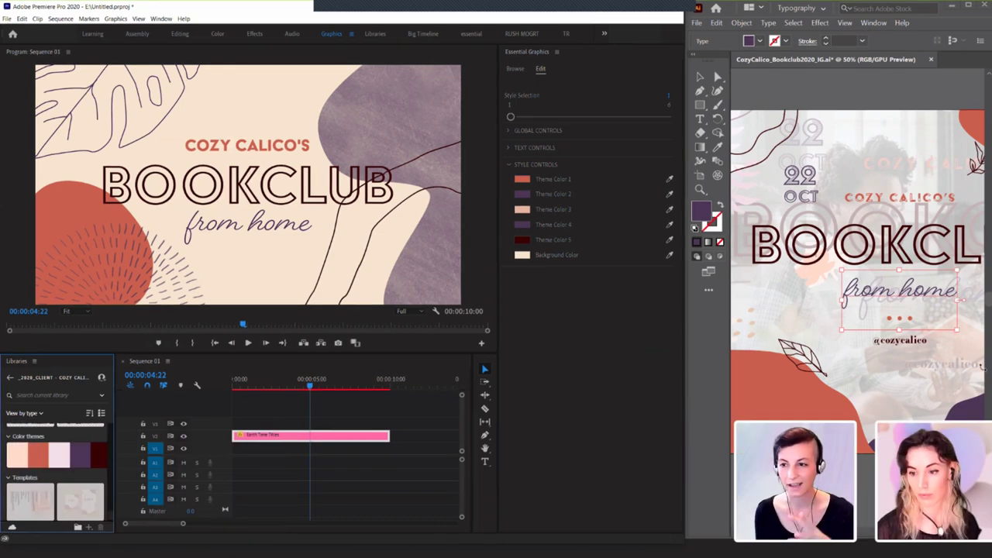
{"action": "left_click", "coordinate": [34, 361]}
{"action": "left_click", "coordinate": [44, 372]}
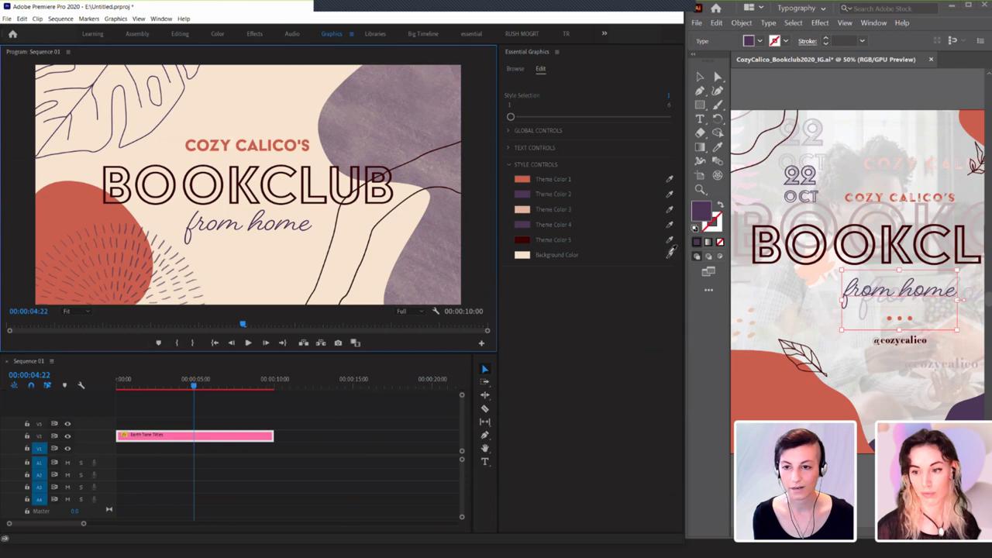
{"action": "left_click", "coordinate": [671, 253]}
{"action": "left_click", "coordinate": [875, 113]}
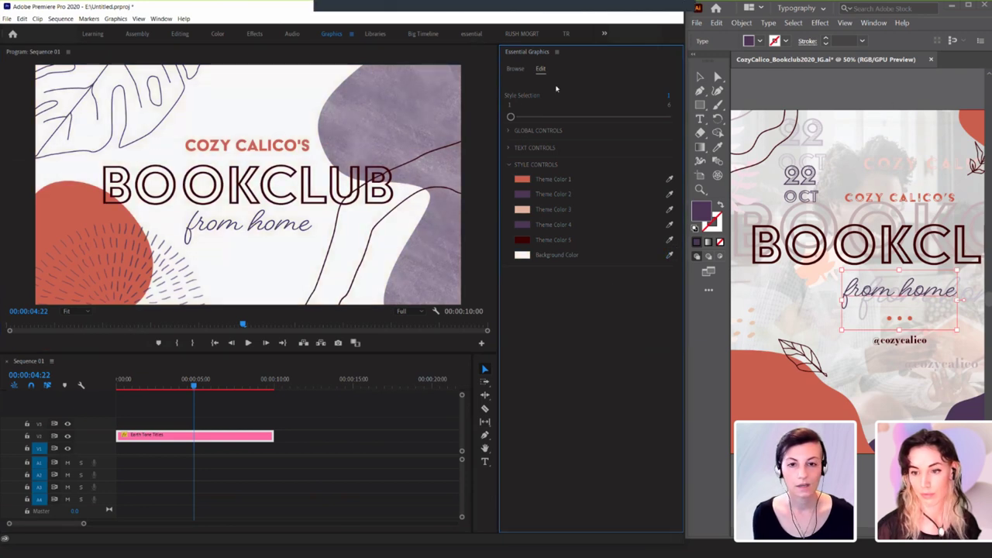
Maximize Premiere, play Sequence 01 from the start, then select the Earth Tone Titles clip around 4 s.
{"action": "left_click", "coordinate": [951, 7]}
{"action": "left_click", "coordinate": [655, 19]}
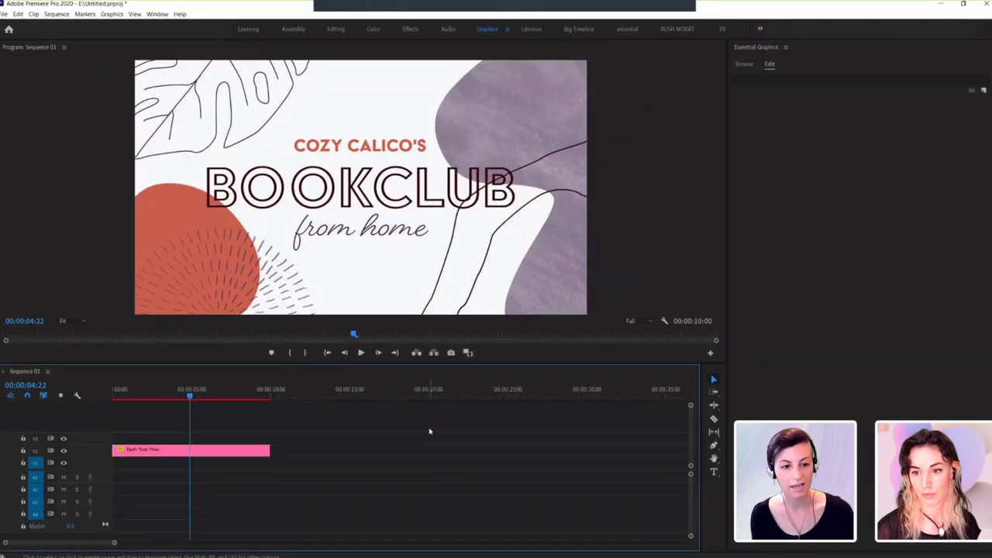
{"action": "key", "text": "Home"}
{"action": "key", "text": "space"}
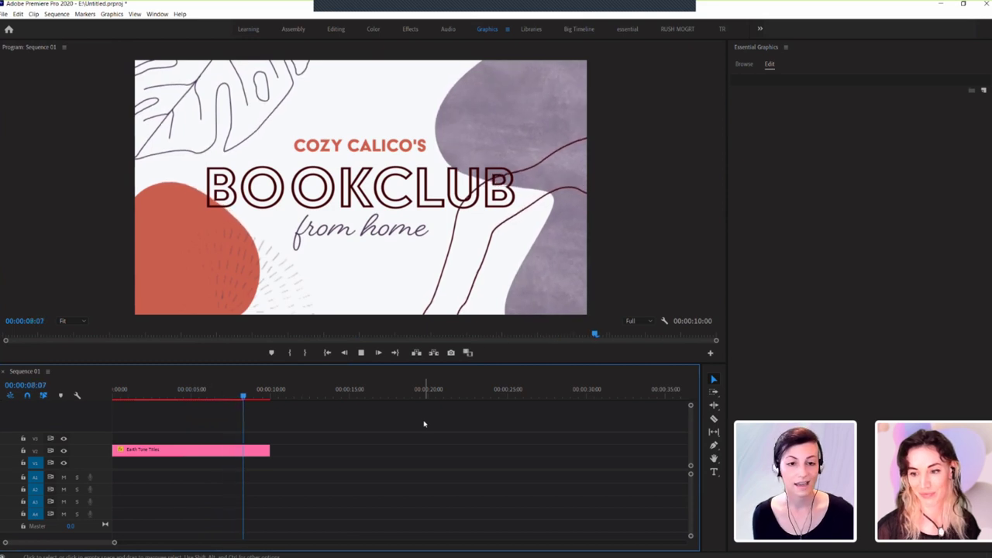
{"action": "key", "text": "space"}
{"action": "left_click", "coordinate": [186, 393]}
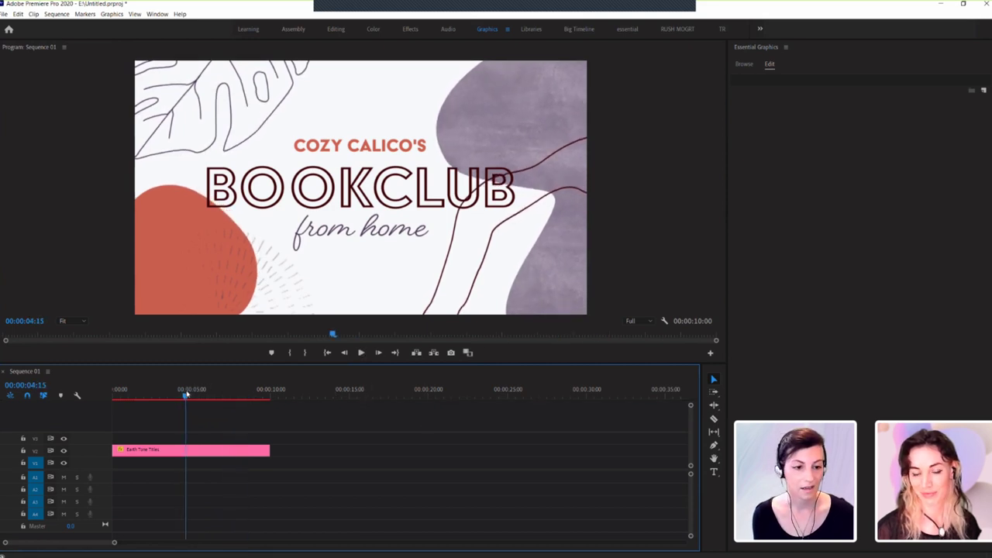
{"action": "left_click", "coordinate": [216, 452]}
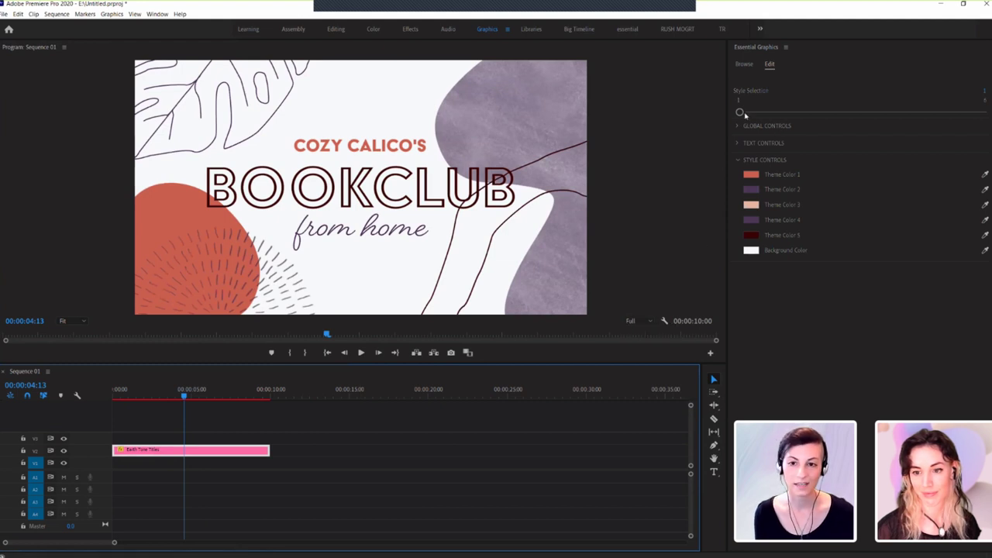
Cycle the Style Selection slider through styles 1–4, including the vertical layout, and settle on style 1.
{"action": "left_click_drag", "start_coordinate": [746, 113], "coordinate": [773, 116]}
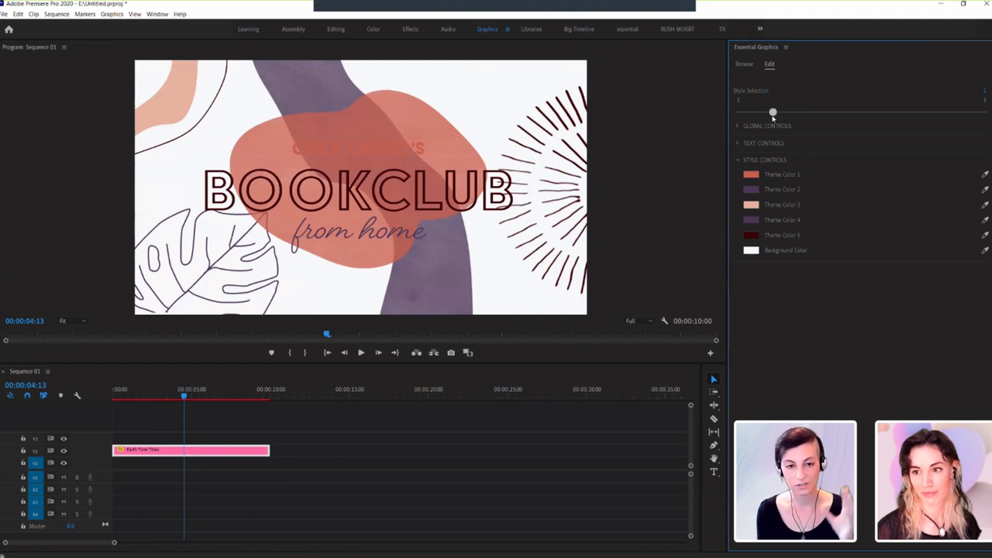
{"action": "left_click_drag", "start_coordinate": [786, 120], "coordinate": [906, 113]}
{"action": "left_click_drag", "start_coordinate": [735, 123], "coordinate": [734, 124]}
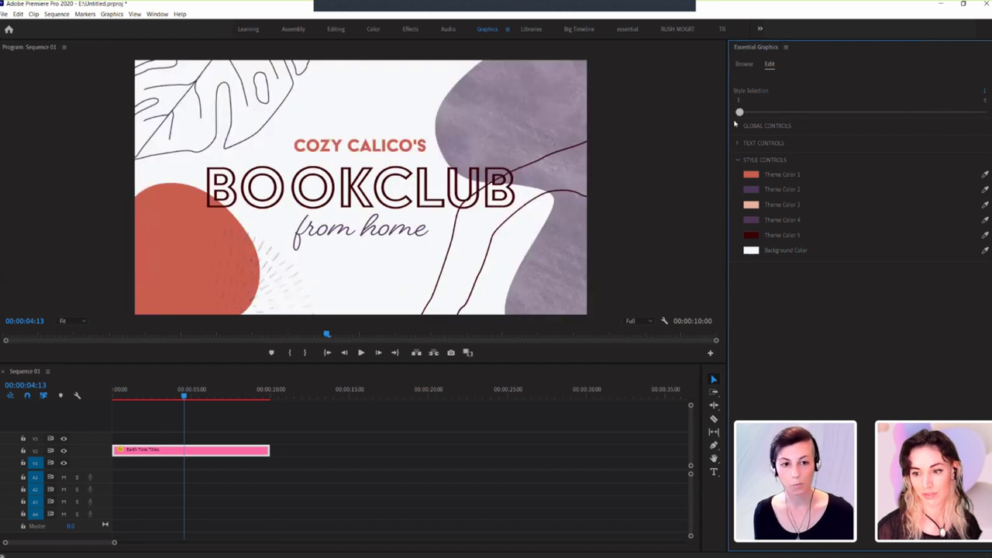
{"action": "left_click", "coordinate": [899, 113]}
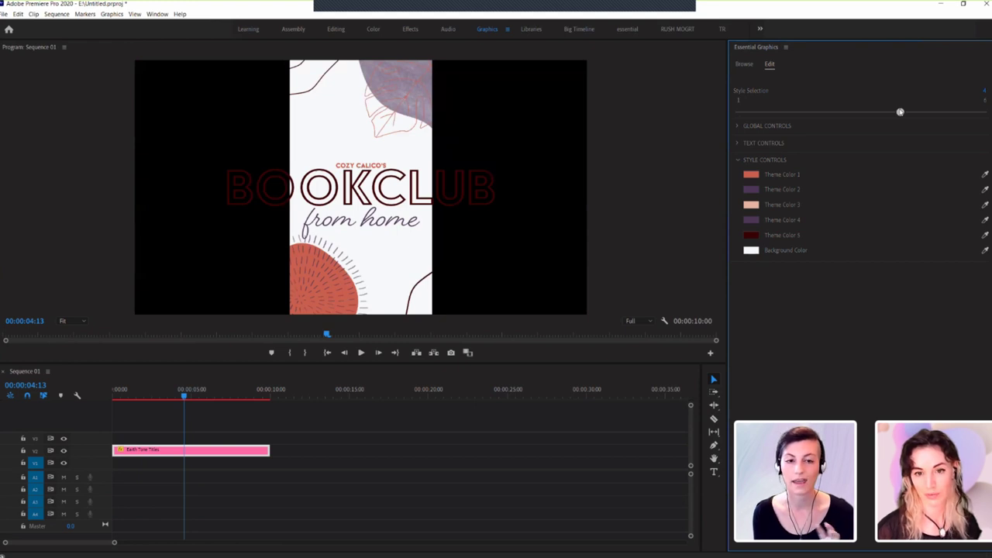
{"action": "left_click_drag", "start_coordinate": [900, 112], "coordinate": [739, 113]}
{"action": "left_click", "coordinate": [738, 161]}
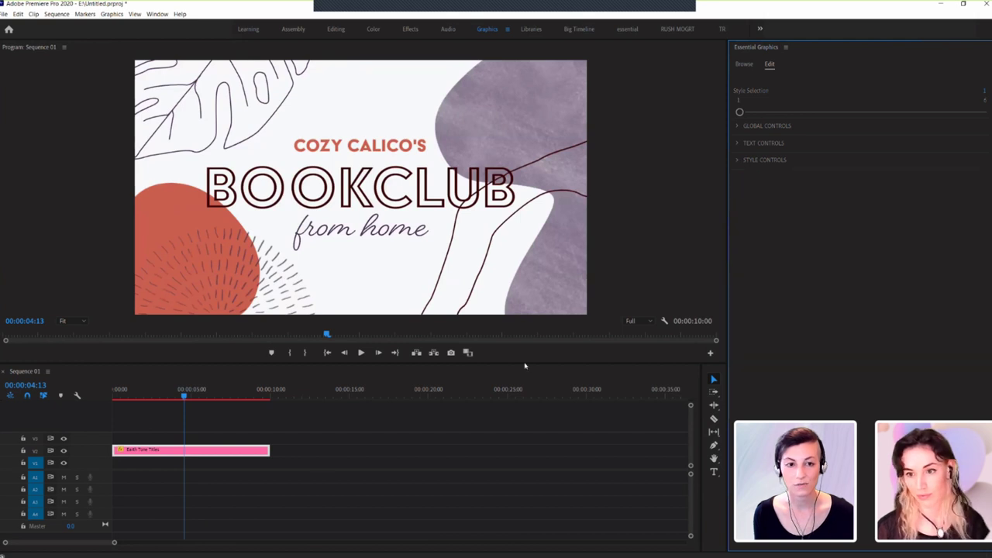
Select the title clip for copying and set a new sequence's frame size to 576×1024.
{"action": "left_click", "coordinate": [286, 438]}
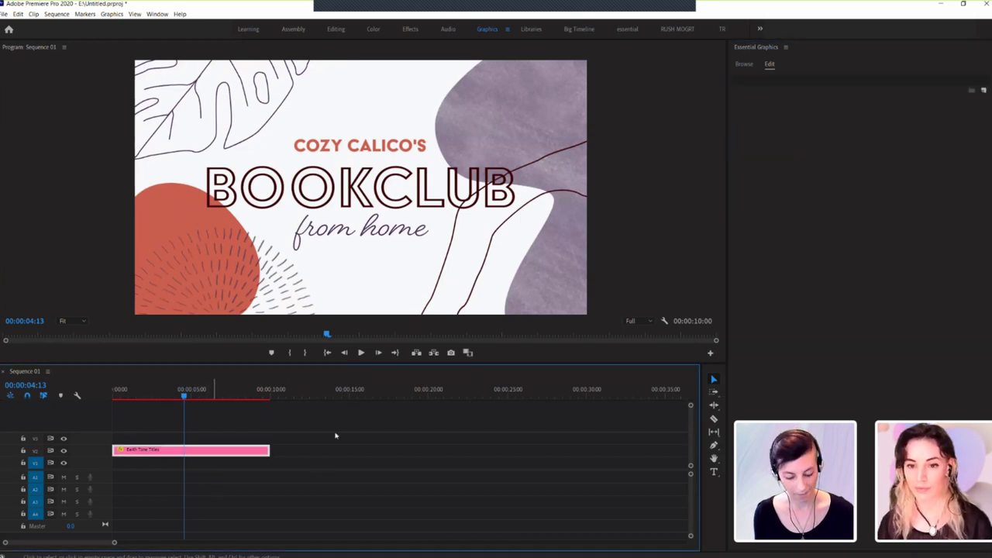
{"action": "key", "text": "d"}
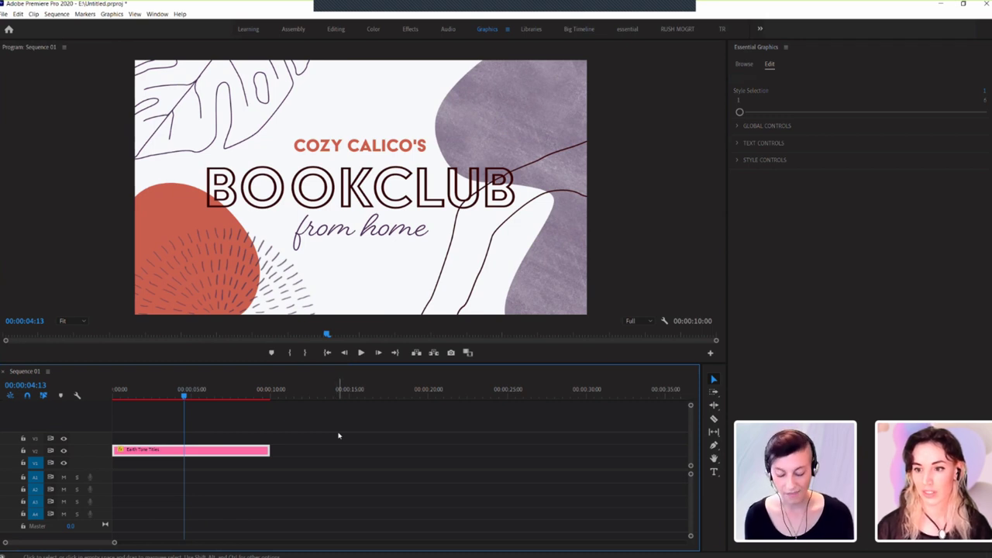
{"action": "key", "text": "ctrl+n"}
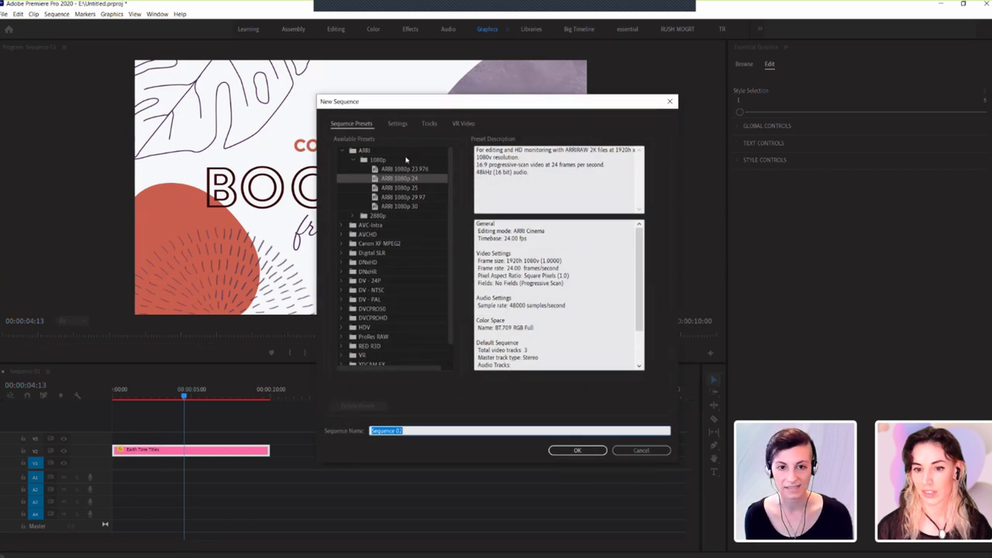
{"action": "key", "text": "ctrl+Tab"}
{"action": "key", "text": "Tab"}
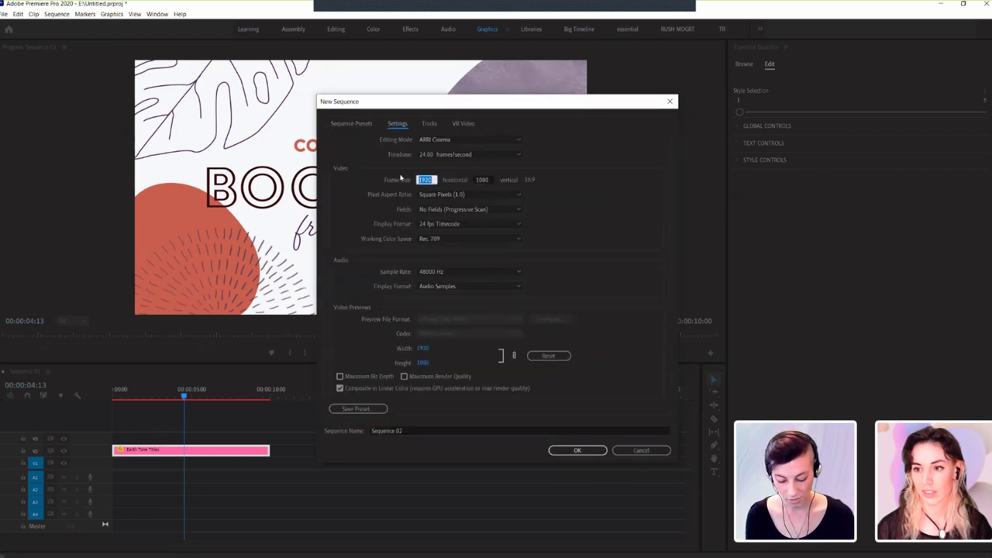
{"action": "type", "text": "576"}
{"action": "key", "text": "Tab"}
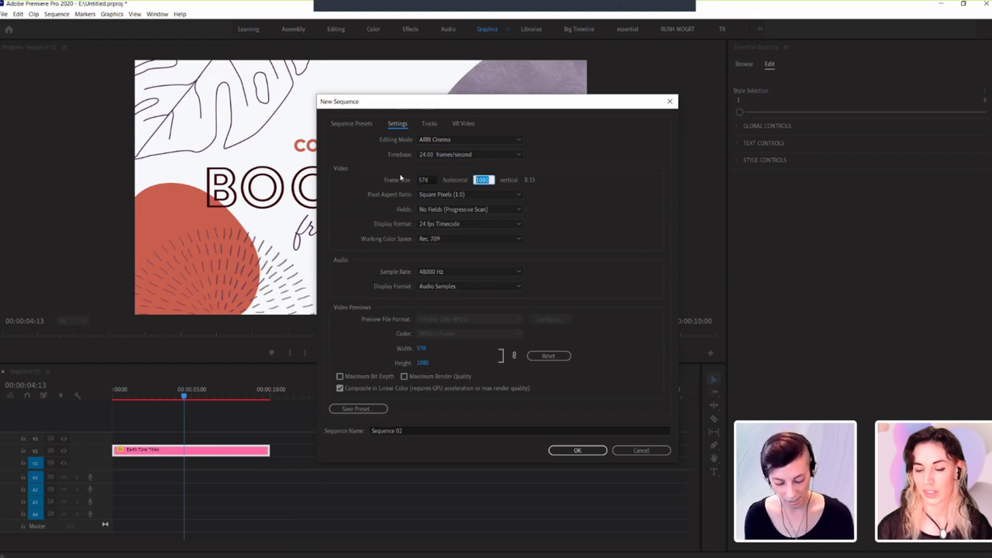
{"action": "type", "text": "1024"}
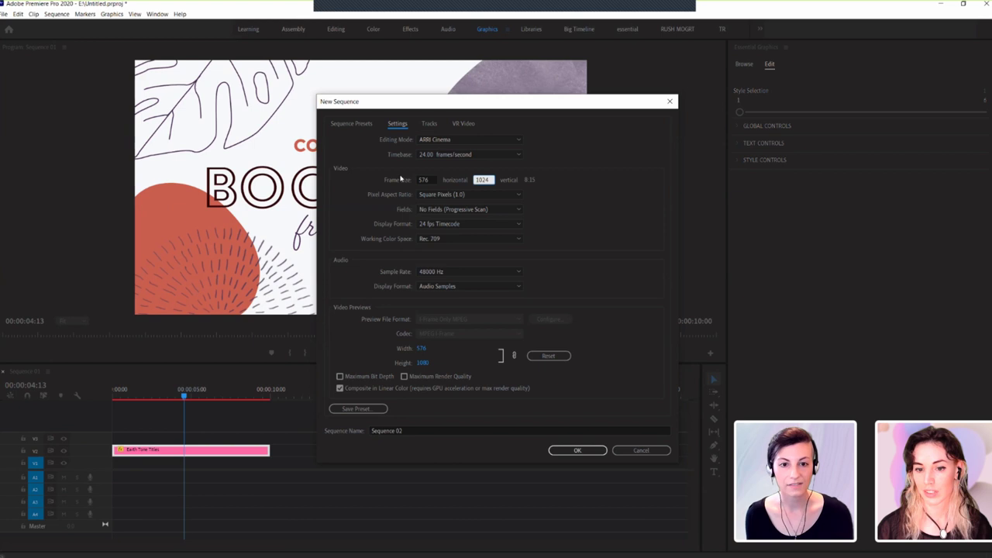
Create the vertical Sequence 02 and paste the Earth Tone Titles clip into its timeline.
{"action": "left_click", "coordinate": [577, 450]}
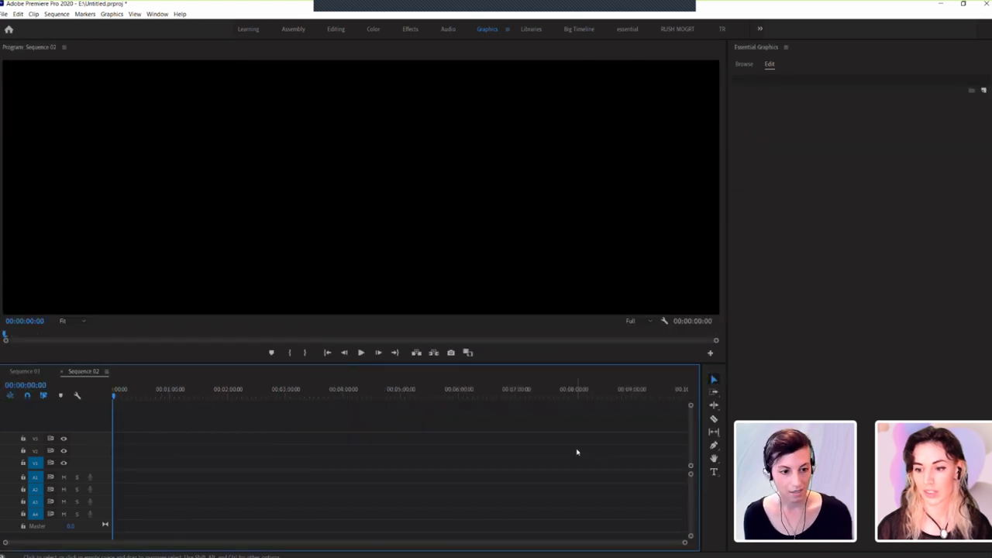
{"action": "key", "text": "ctrl+v"}
{"action": "key", "text": "equal"}
{"action": "key", "text": "equal"}
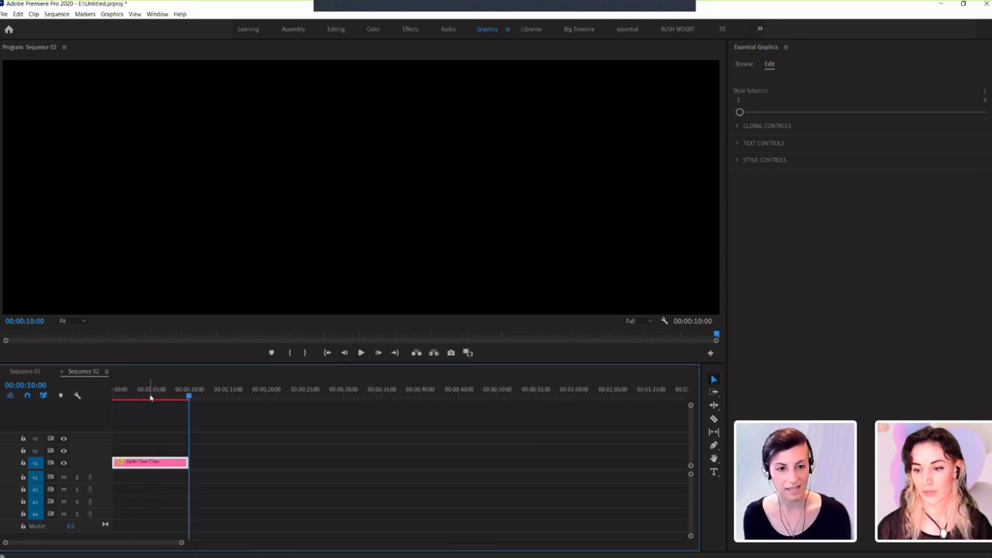
Switch the copied title to vertical Style 4 and expand the Text Controls.
{"action": "left_click", "coordinate": [151, 398]}
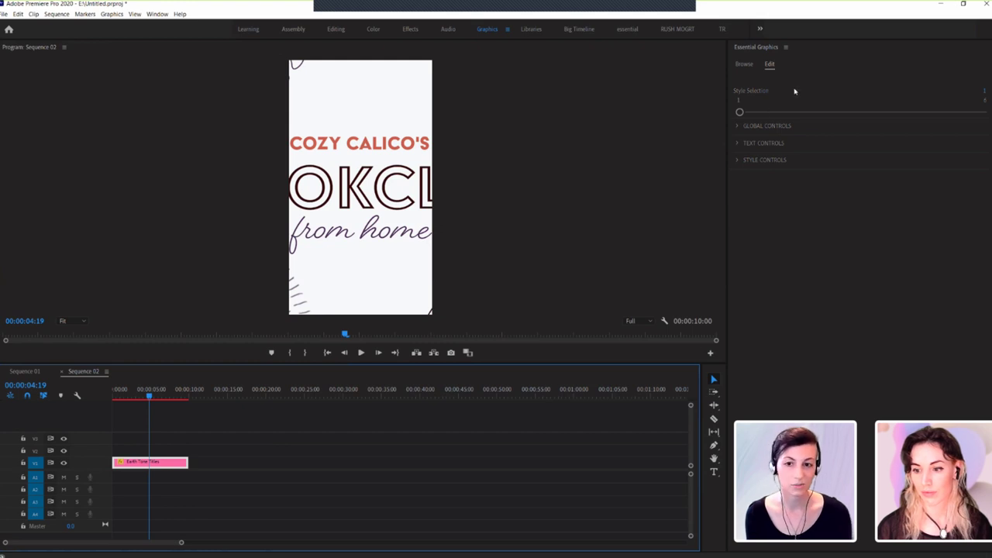
{"action": "left_click", "coordinate": [870, 112]}
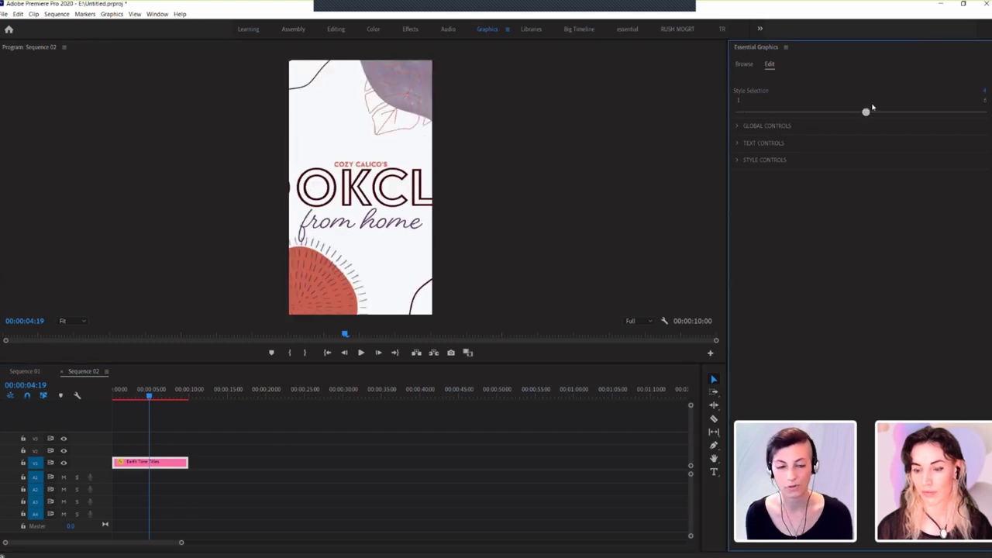
{"action": "left_click", "coordinate": [737, 145]}
{"action": "scroll", "coordinate": [879, 390], "scroll_direction": "down", "scroll_amount": 1}
Shrink the BOOKCLUB and from home text sizes and move Text 01 Position Y to 570.
{"action": "left_click_drag", "start_coordinate": [878, 390], "coordinate": [812, 387]}
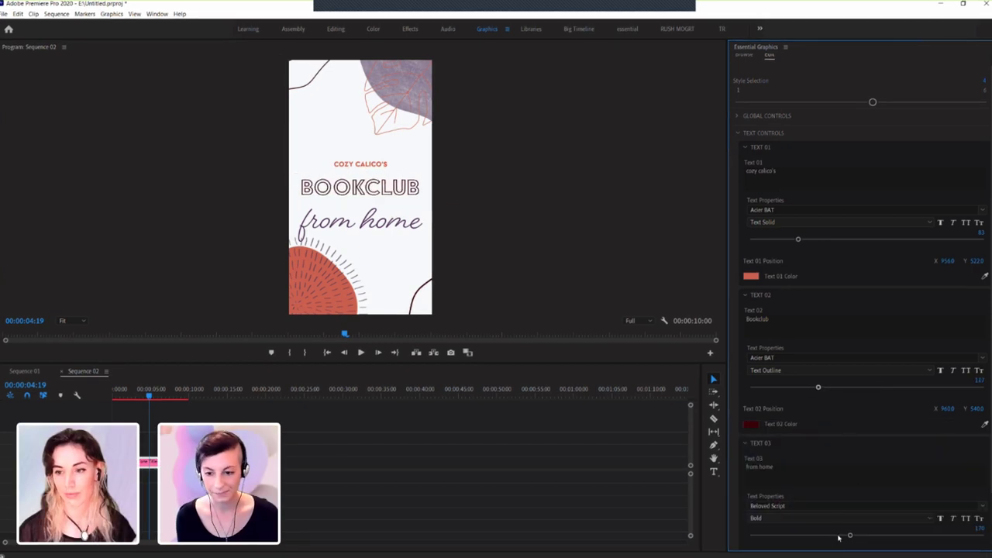
{"action": "left_click_drag", "start_coordinate": [850, 535], "coordinate": [815, 534]}
{"action": "scroll", "coordinate": [958, 515], "scroll_direction": "down", "scroll_amount": 1}
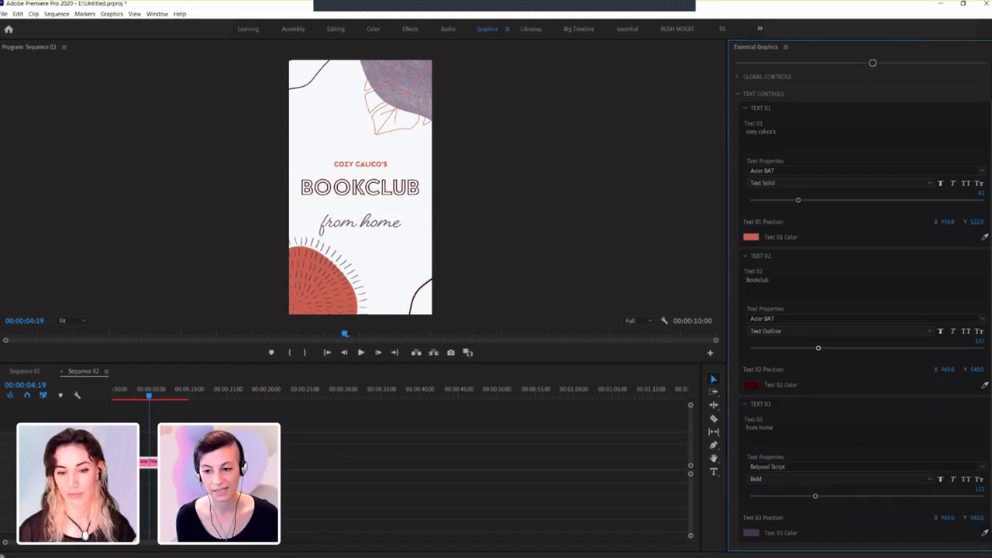
{"action": "left_click_drag", "start_coordinate": [977, 517], "coordinate": [958, 517]}
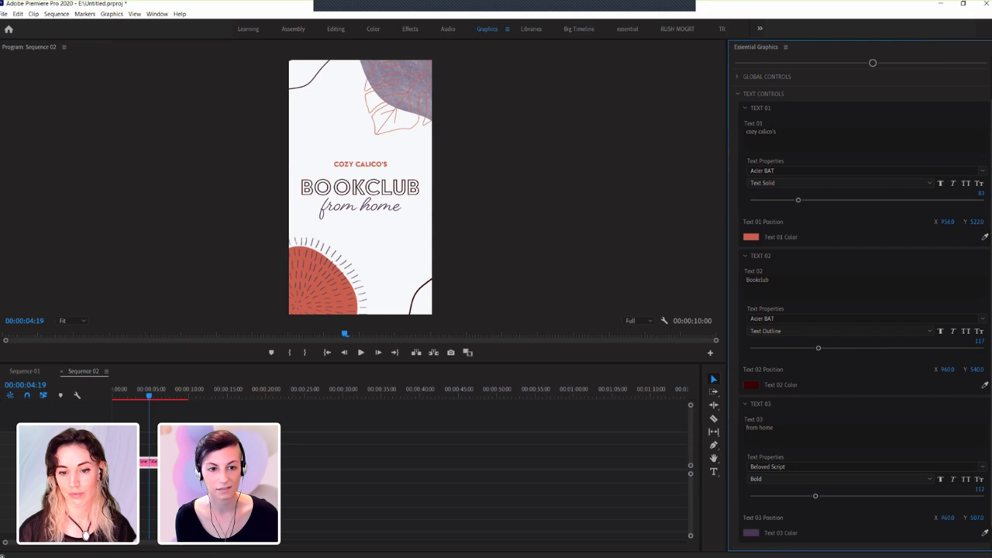
{"action": "left_click_drag", "start_coordinate": [978, 222], "coordinate": [982, 223]}
Play the vertical title animation from the start of Sequence 02.
{"action": "left_click", "coordinate": [208, 410]}
{"action": "key", "text": "Home"}
{"action": "key", "text": "space"}
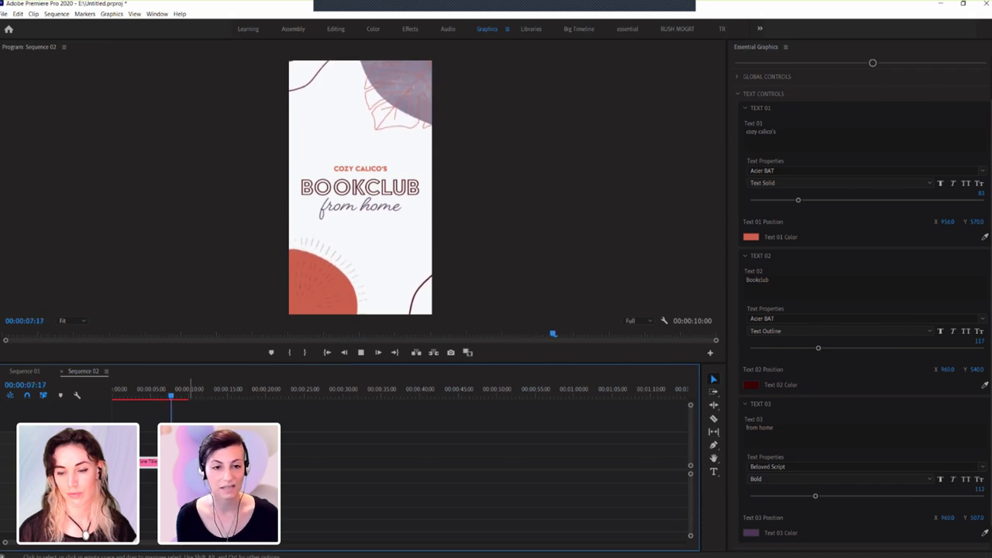
{"action": "key", "text": "space"}
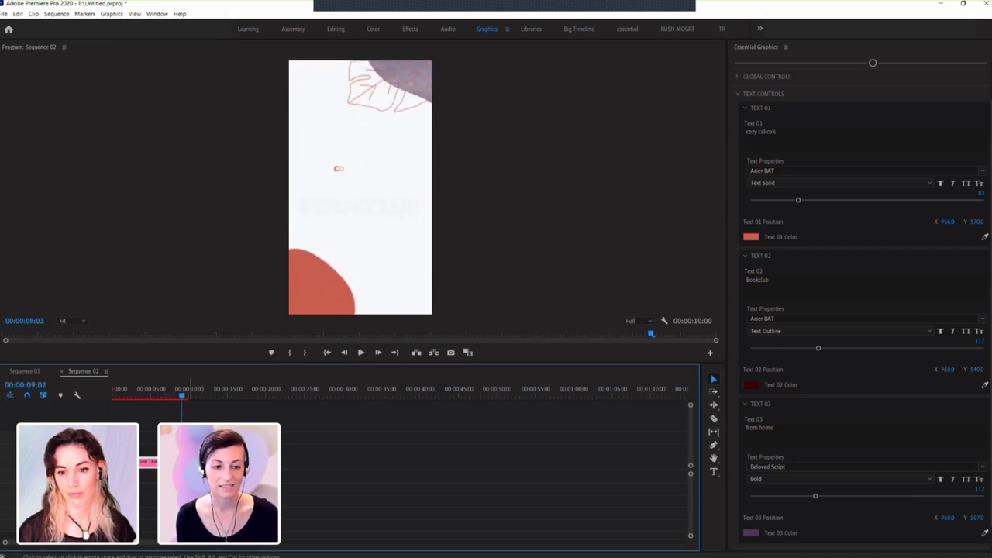
{"action": "left_click", "coordinate": [140, 389]}
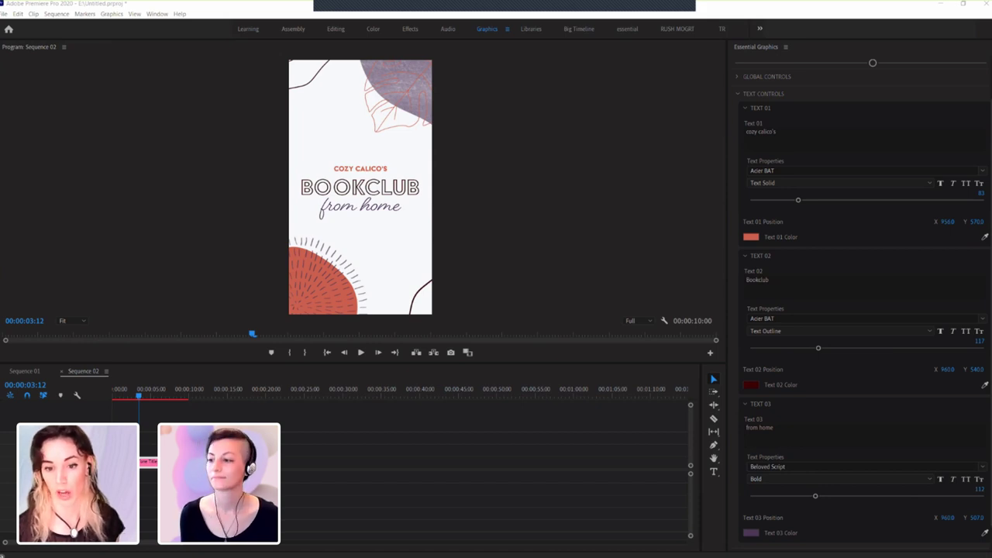
{"action": "left_click", "coordinate": [740, 97]}
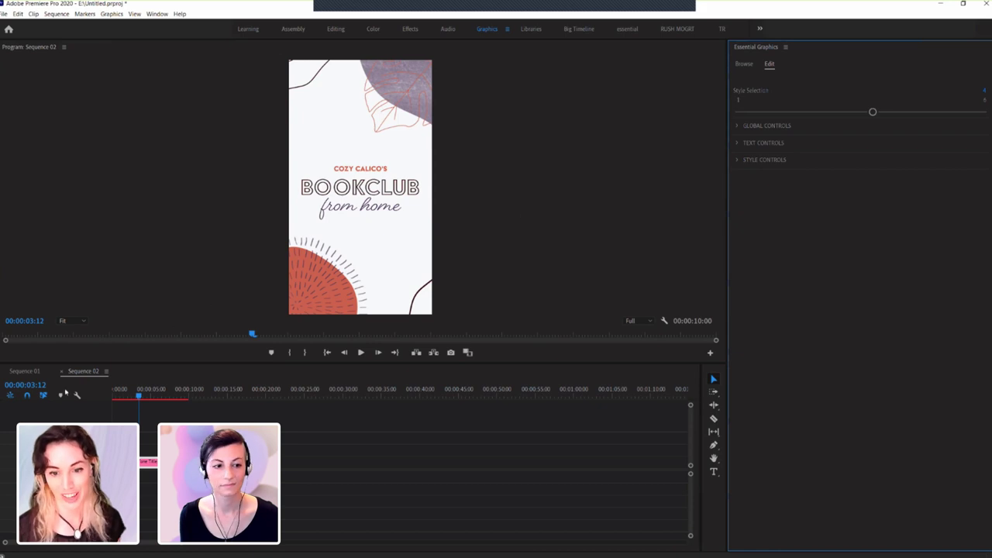
Switch the timeline back to the Sequence 01 tab.
{"action": "left_click", "coordinate": [27, 371]}
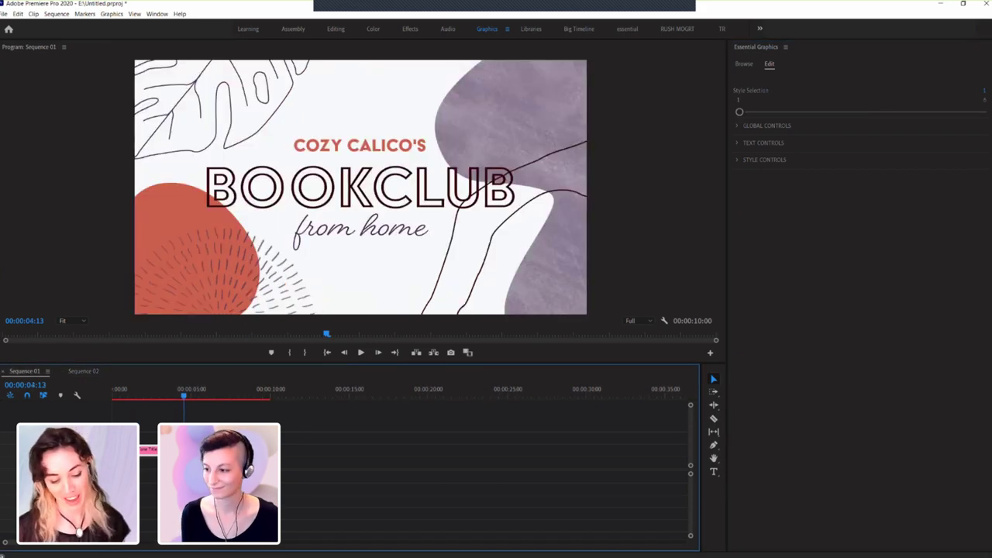